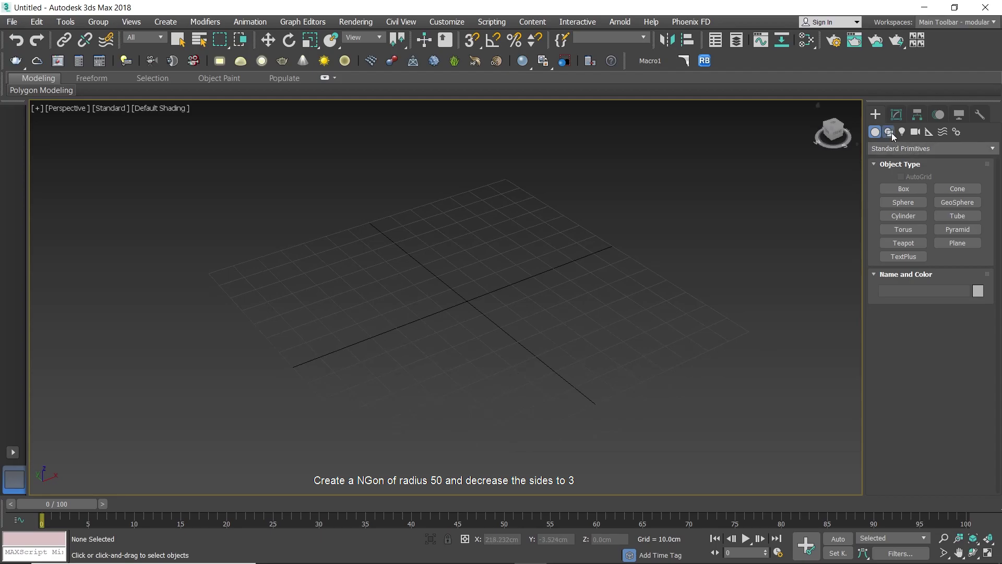
# Step: Create an inscribed NGon spline near the grid centre with 3 sides and a 50 cm radius, and hide the viewport grid
pyautogui.click(903, 239)
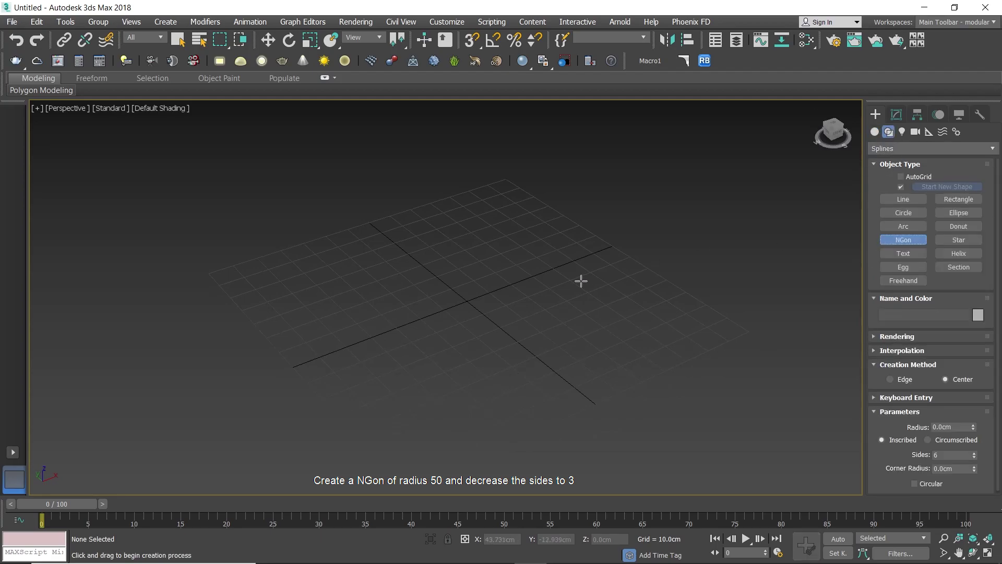
pyautogui.moveTo(445, 298); pyautogui.dragTo(622, 358)
pyautogui.moveTo(623, 358); pyautogui.dragTo(699, 352, button='middle')
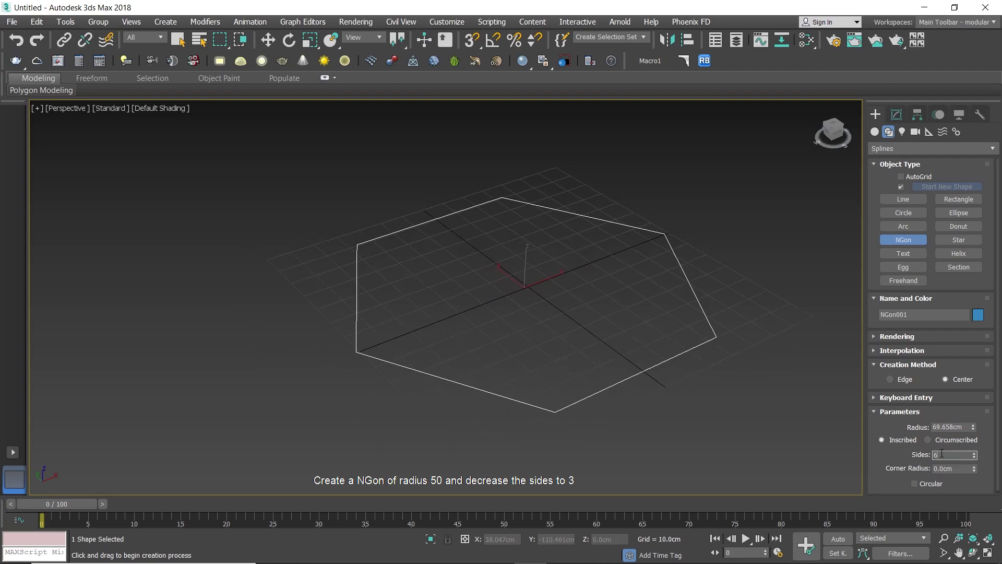
pyautogui.write('3')
pyautogui.press('Return')
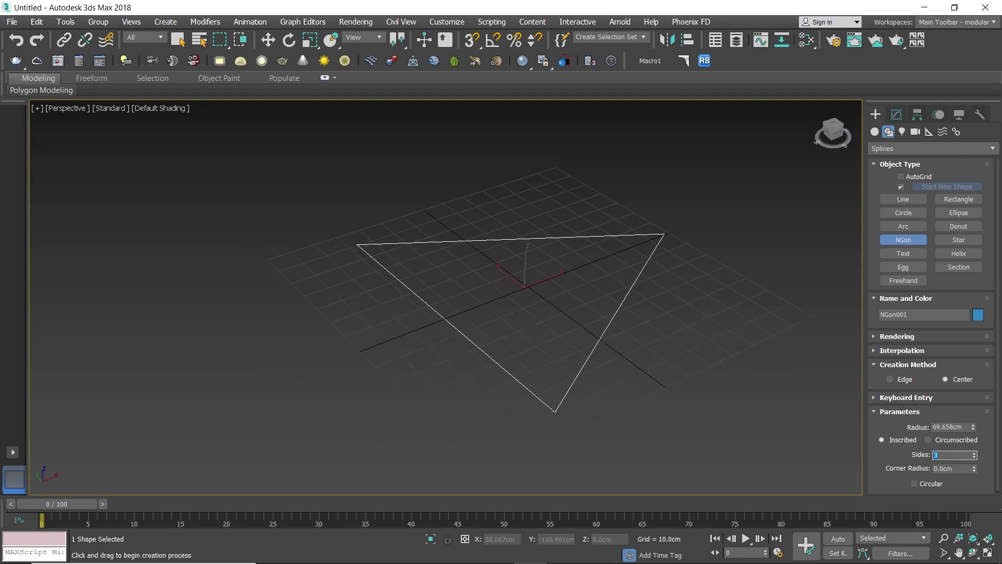
pyautogui.write('50')
pyautogui.press('Return')
pyautogui.moveTo(741, 354); pyautogui.dragTo(653, 318, button='middle')
pyautogui.press('g')
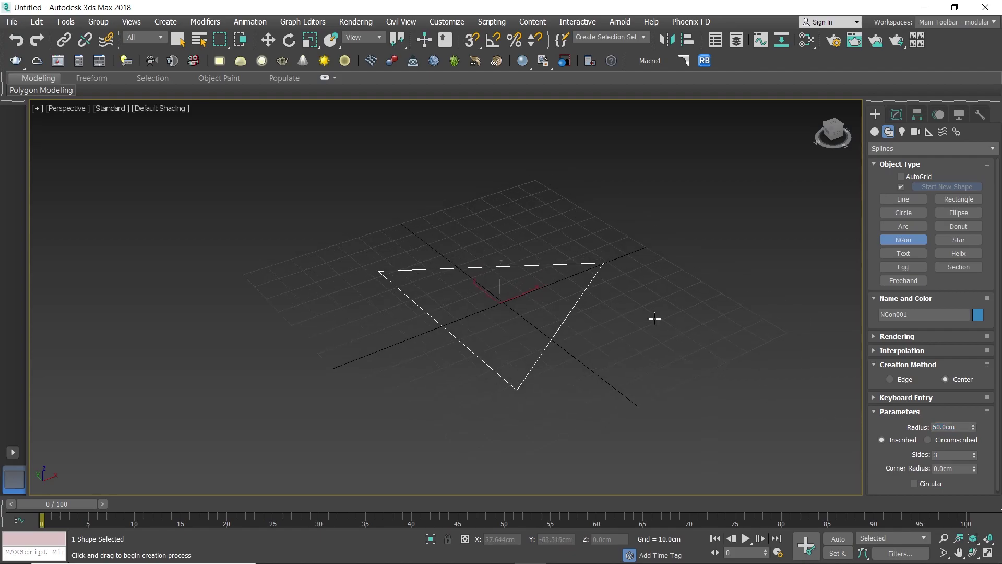
pyautogui.rightClick(642, 311)
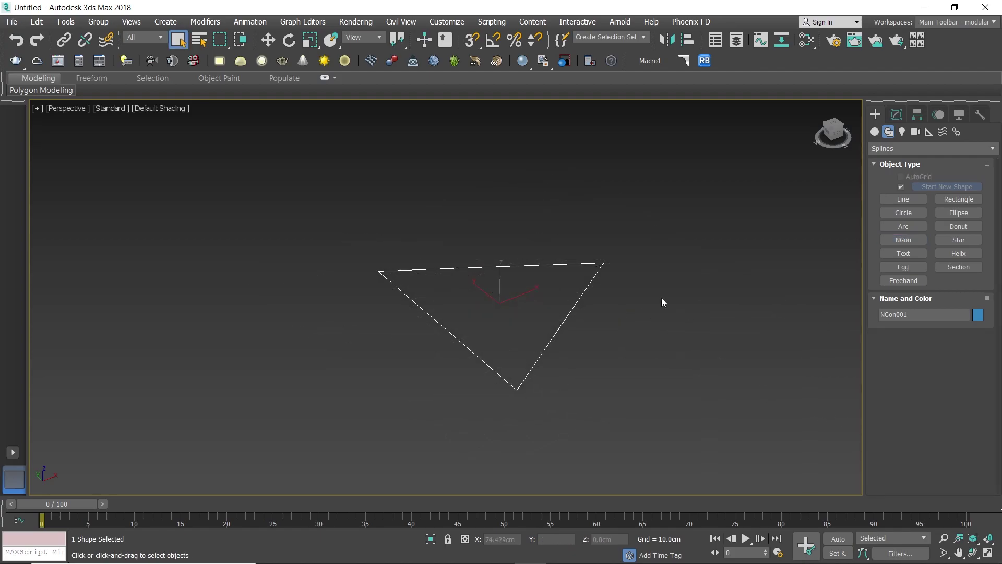
# Step: Convert the triangle to an Editable Poly and display it with edged faces
pyautogui.rightClick(609, 294)
pyautogui.moveTo(673, 432)
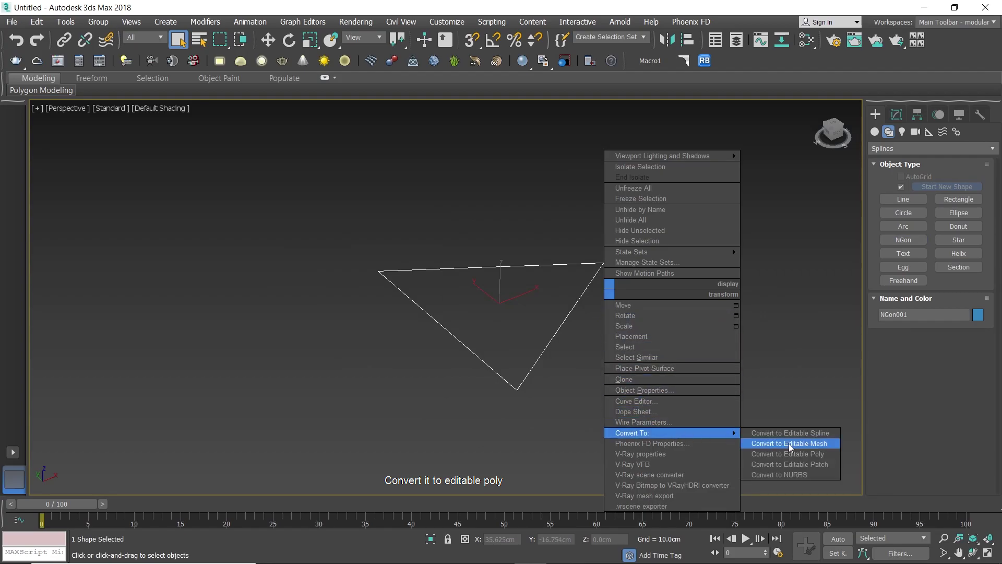
pyautogui.click(806, 454)
pyautogui.moveTo(615, 361); pyautogui.dragTo(606, 357, button='middle')
pyautogui.press('F4')
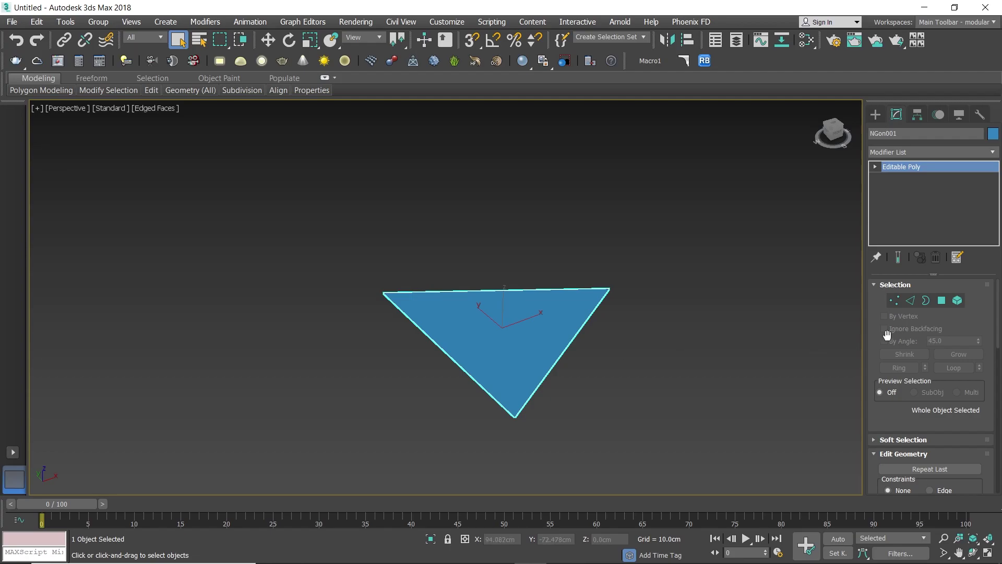
# Step: Inset the triangle's polygon by about 22.5 cm and collapse the small inner polygon into a single centre vertex
pyautogui.click(942, 300)
pyautogui.click(529, 331)
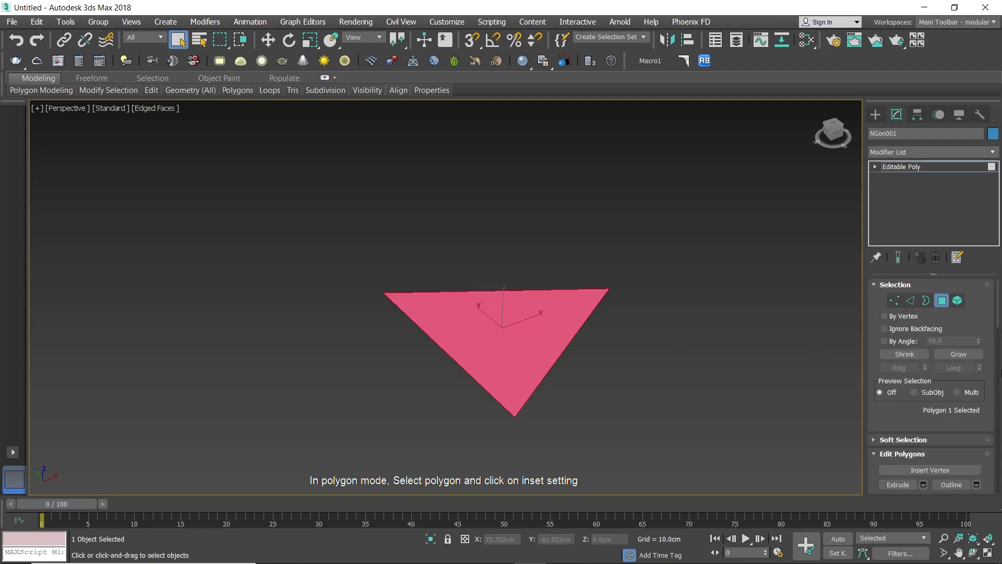
pyautogui.moveTo(998, 325); pyautogui.dragTo(992, 353)
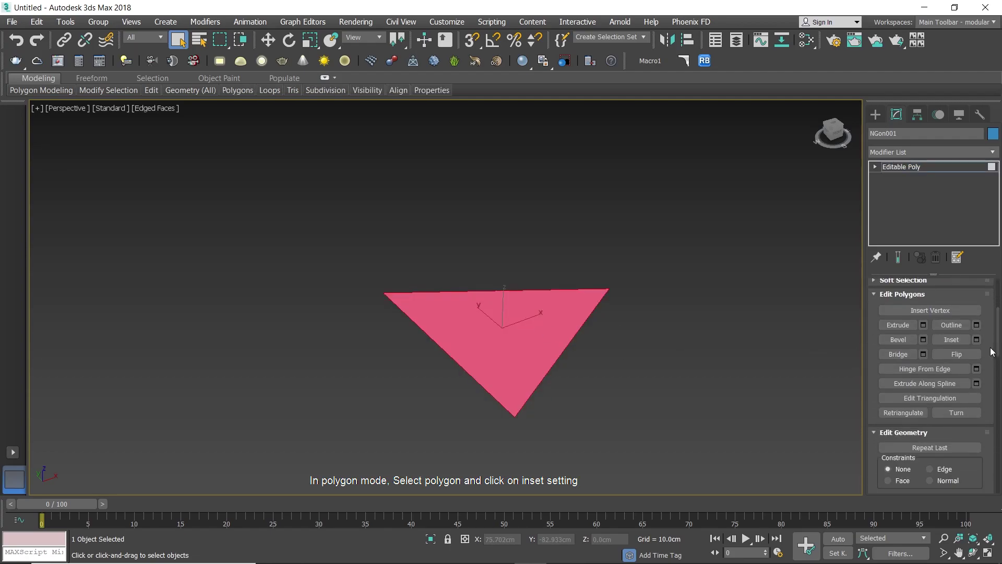
pyautogui.click(976, 339)
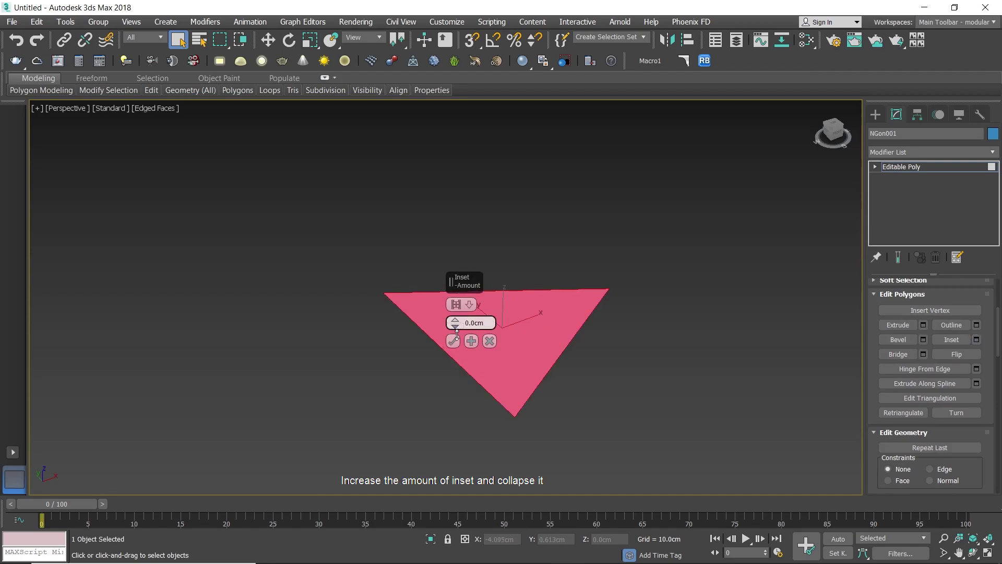
pyautogui.moveTo(455, 320); pyautogui.dragTo(434, 211)
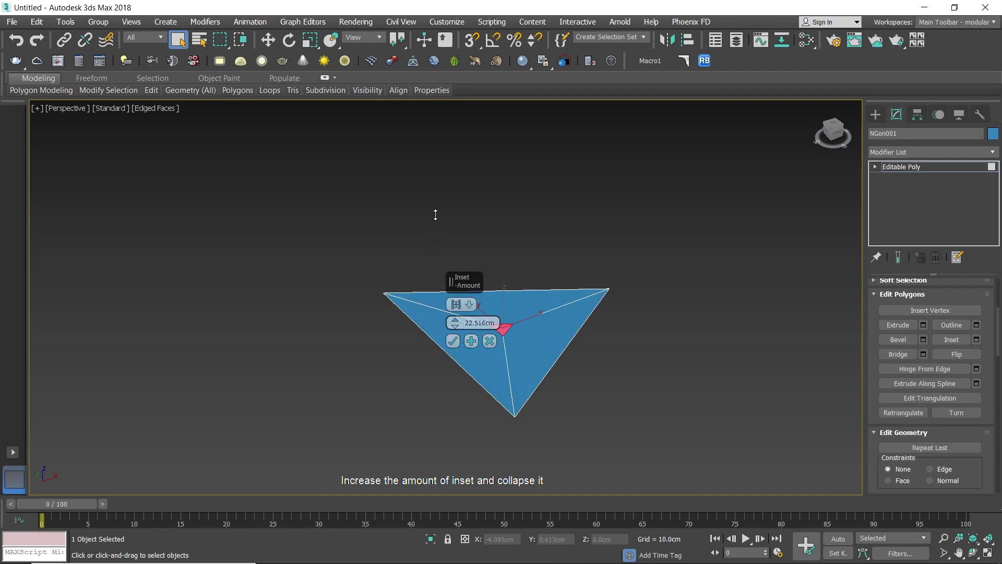
pyautogui.click(454, 341)
pyautogui.moveTo(996, 329); pyautogui.dragTo(996, 354)
pyautogui.keyDown('alt'); pyautogui.moveTo(657, 364); pyautogui.dragTo(510, 329, button='middle'); pyautogui.keyUp('alt')
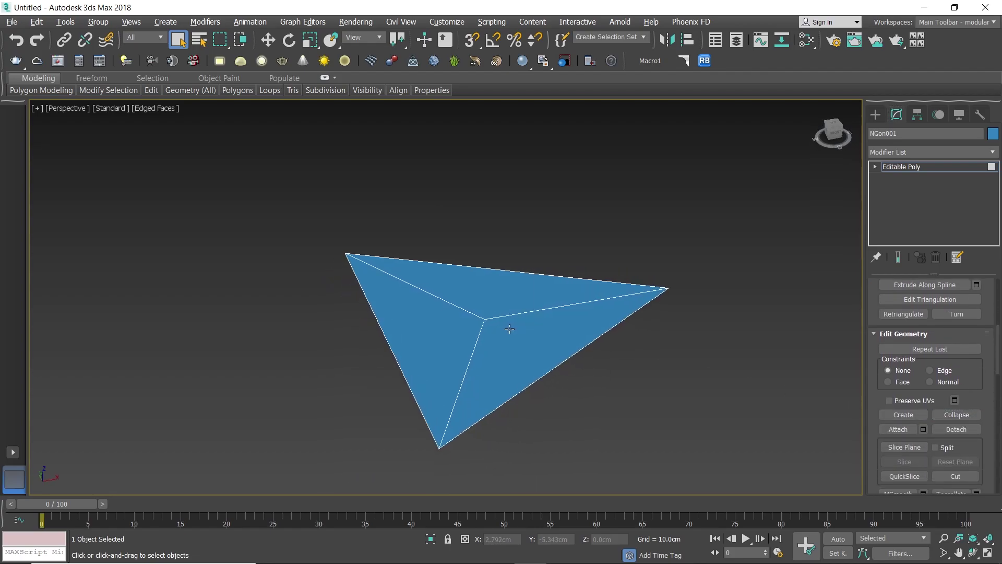
# Step: At vertex level with 3D snap on, cut edges from the centre vertex to the midpoints of the triangle's three sides
pyautogui.press('1')
pyautogui.keyDown('alt'); pyautogui.moveTo(521, 363); pyautogui.dragTo(512, 367, button='middle'); pyautogui.keyUp('alt')
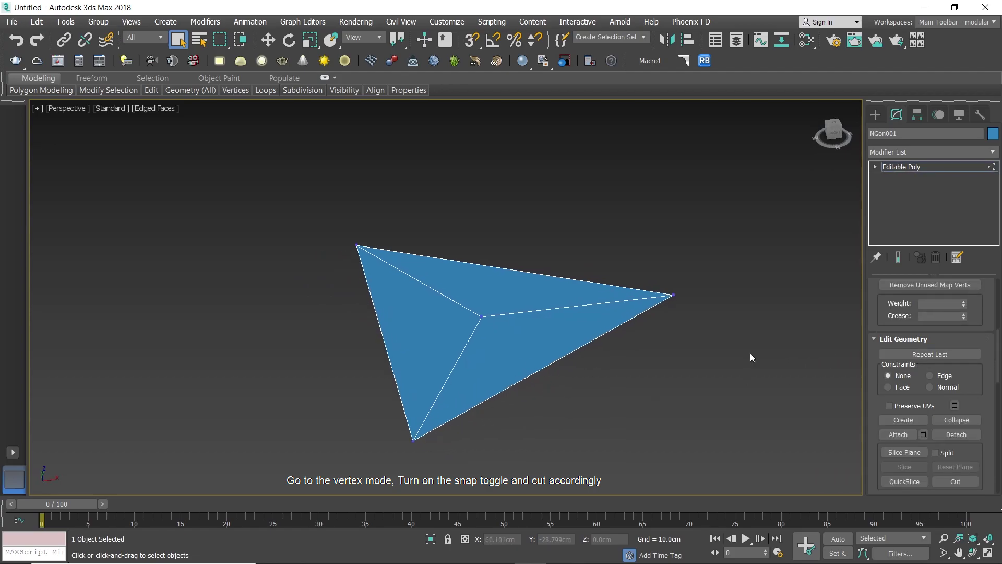
pyautogui.rightClick(598, 323)
pyautogui.click(568, 203)
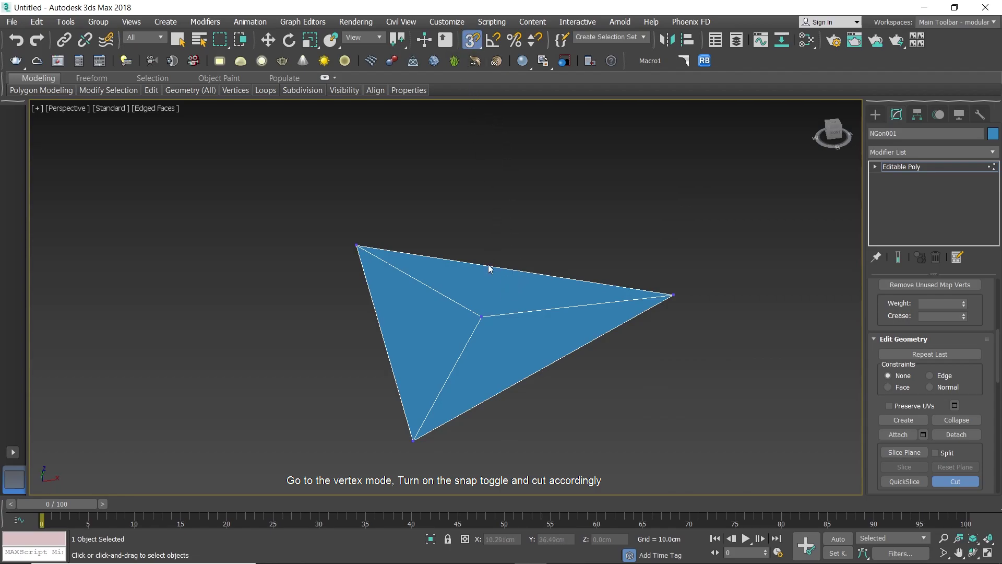
pyautogui.click(481, 317)
pyautogui.click(507, 269)
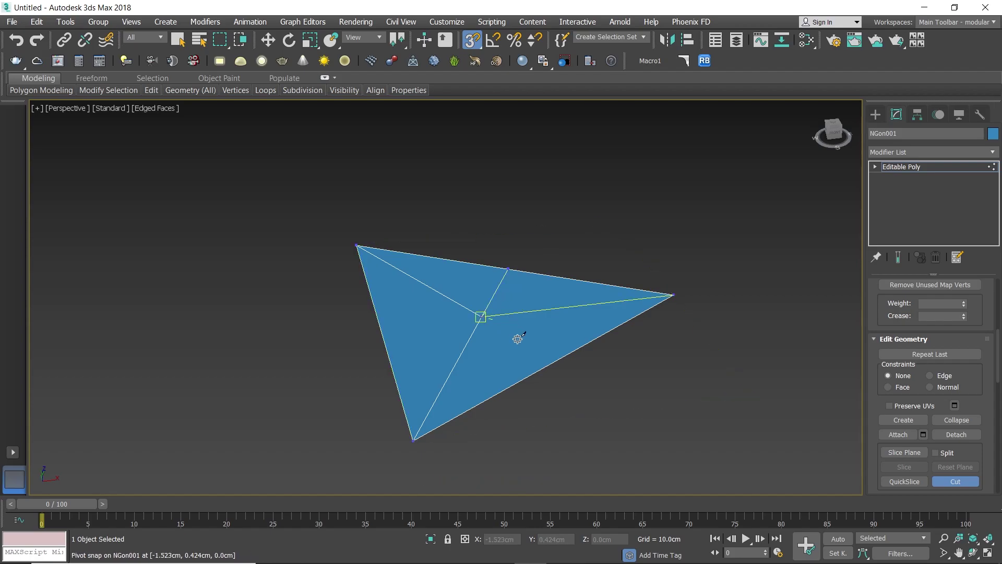
pyautogui.click(554, 361)
pyautogui.click(481, 316)
pyautogui.click(380, 328)
pyautogui.rightClick(486, 289)
pyautogui.keyDown('alt'); pyautogui.moveTo(497, 294); pyautogui.dragTo(501, 345, button='middle'); pyautogui.keyUp('alt')
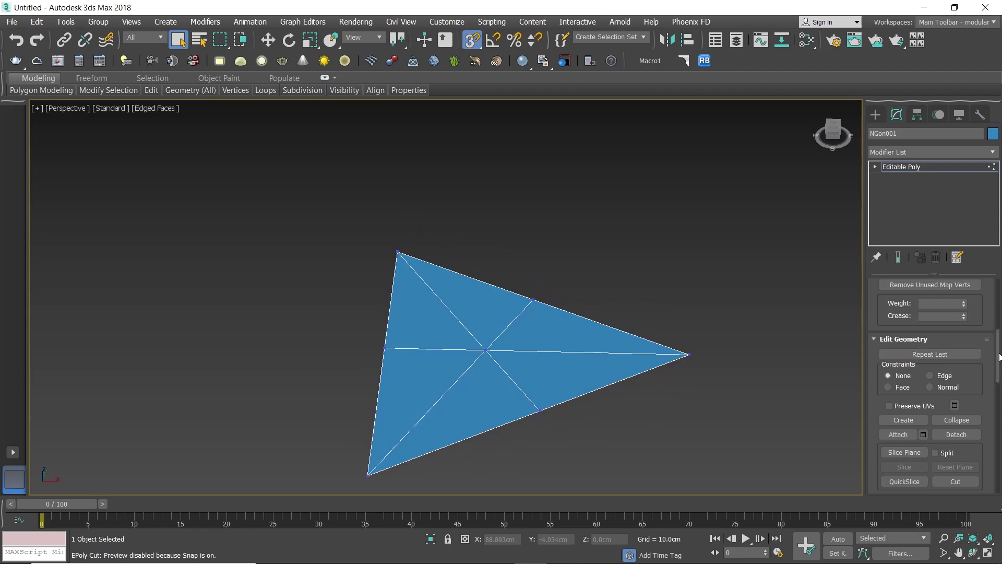
# Step: Select the three vertices at the midpoints of the triangle's sides and exit vertex level, keeping the selection stored
pyautogui.press('1')
pyautogui.keyDown('alt'); pyautogui.moveTo(527, 277); pyautogui.dragTo(543, 256, button='middle'); pyautogui.keyUp('alt')
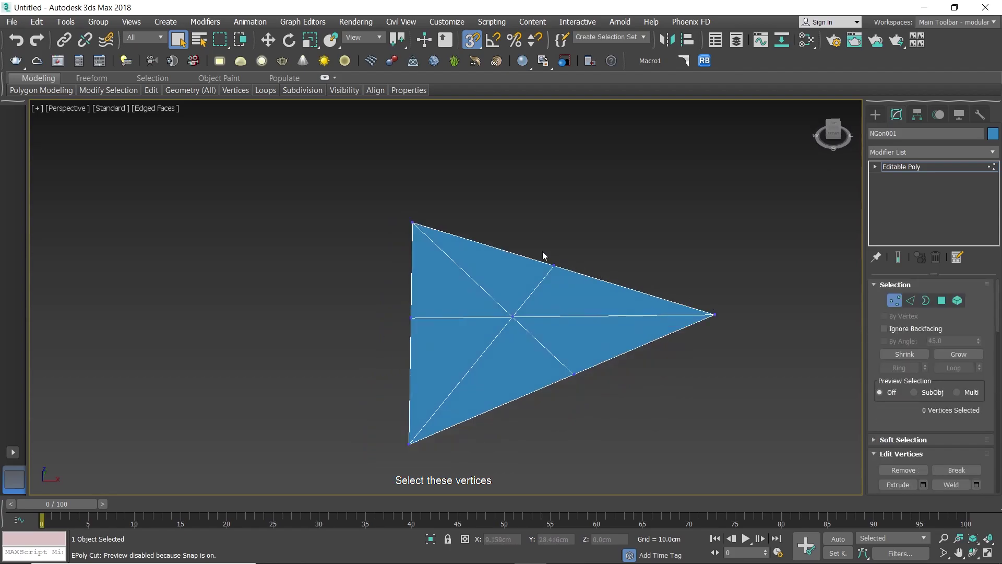
pyautogui.keyDown('ctrl'); pyautogui.click(576, 374); pyautogui.keyUp('ctrl')
pyautogui.keyDown('alt'); pyautogui.moveTo(584, 386); pyautogui.dragTo(591, 391, button='middle'); pyautogui.keyUp('alt')
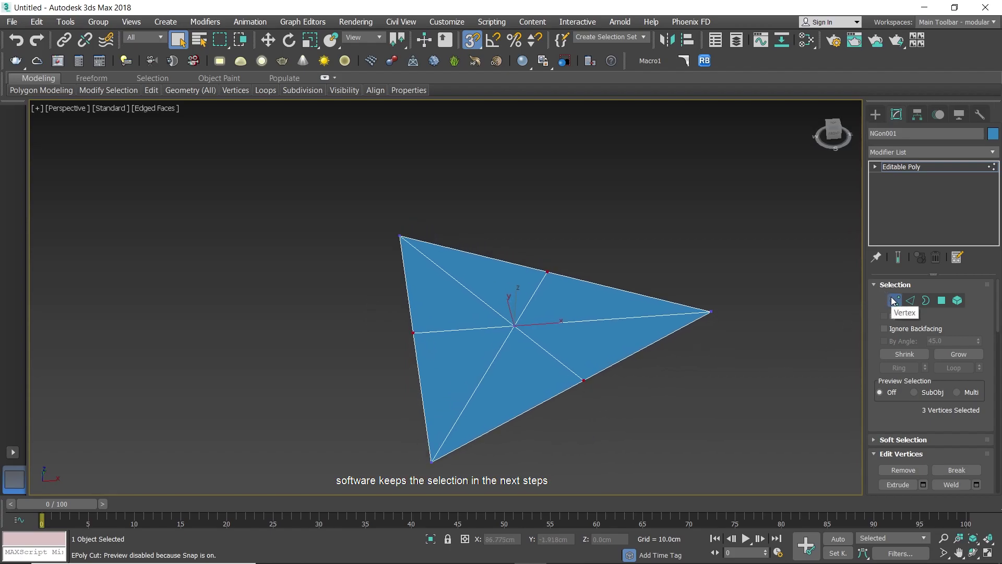
pyautogui.click(894, 300)
pyautogui.click(910, 301)
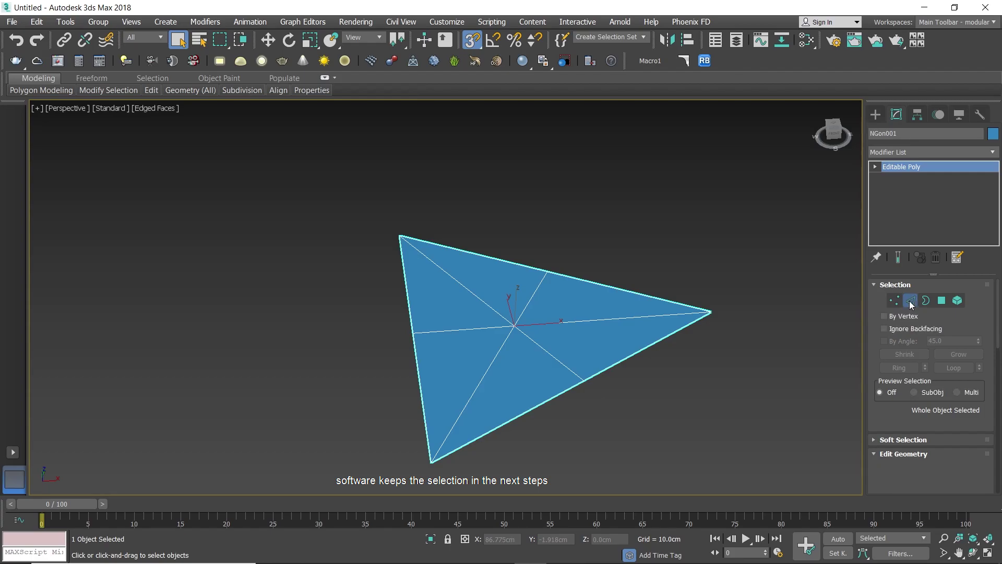
pyautogui.click(910, 302)
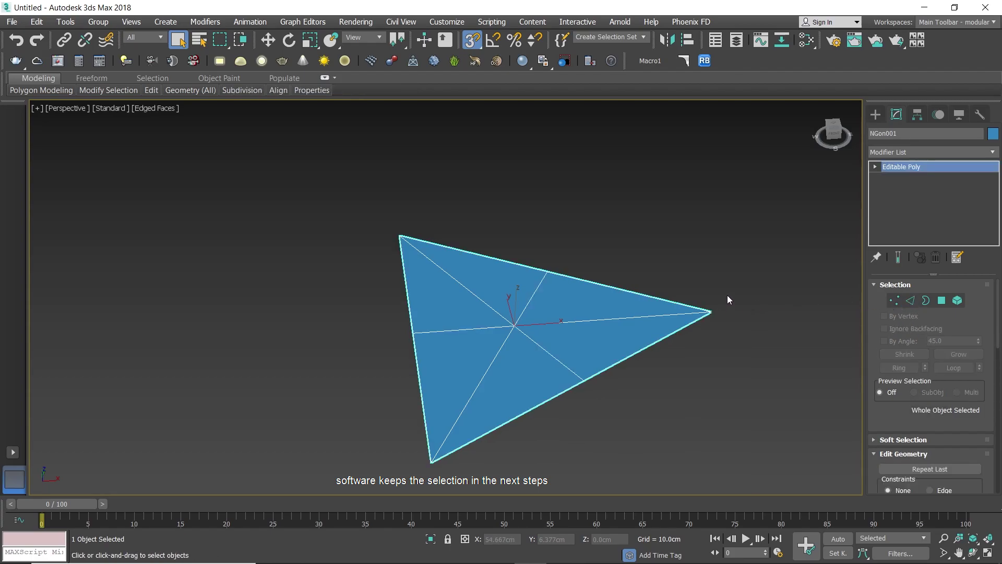
pyautogui.moveTo(728, 296); pyautogui.dragTo(720, 299, button='middle')
pyautogui.click(896, 303)
pyautogui.click(897, 304)
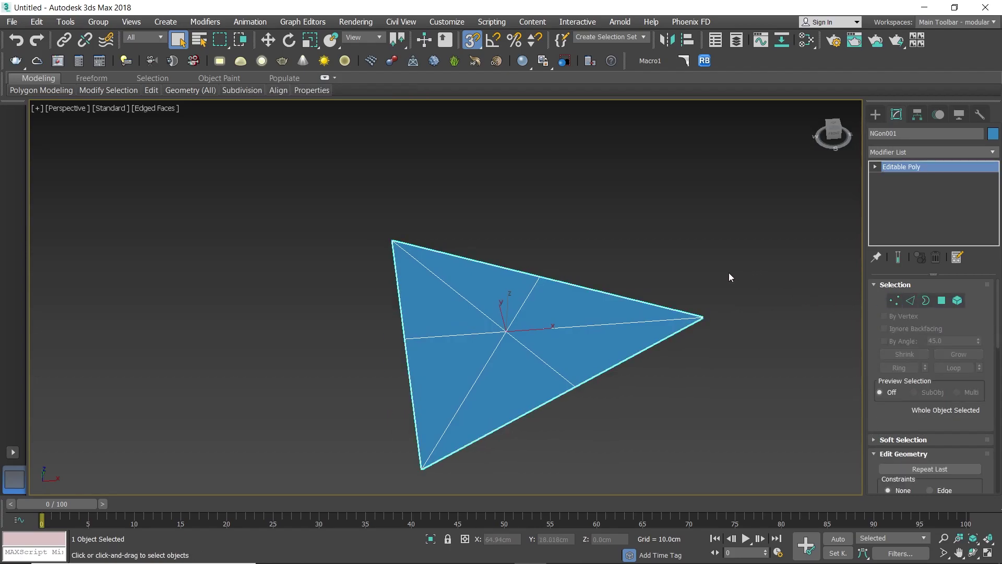
pyautogui.click(697, 269)
# Step: In the Top view, rotate the triangle 30 degrees so one corner points up and move it about 39.5 cm along X
pyautogui.moveTo(682, 280); pyautogui.dragTo(633, 269, button='middle')
pyautogui.moveTo(632, 272); pyautogui.dragTo(606, 294)
pyautogui.hotkey('alt', 'w')
pyautogui.hotkey('alt', 'w')
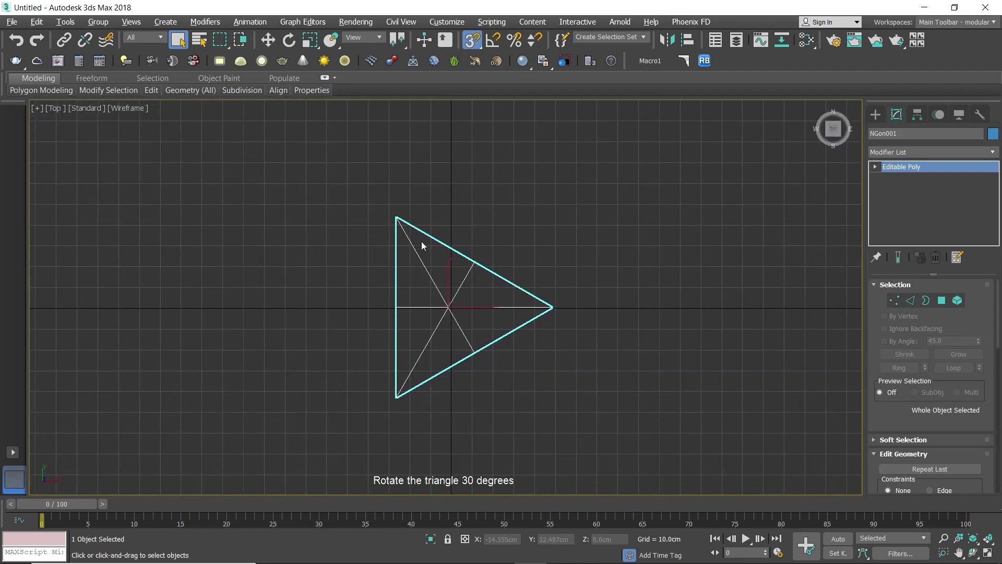
pyautogui.press('e')
pyautogui.moveTo(474, 286); pyautogui.dragTo(531, 310)
pyautogui.press('w')
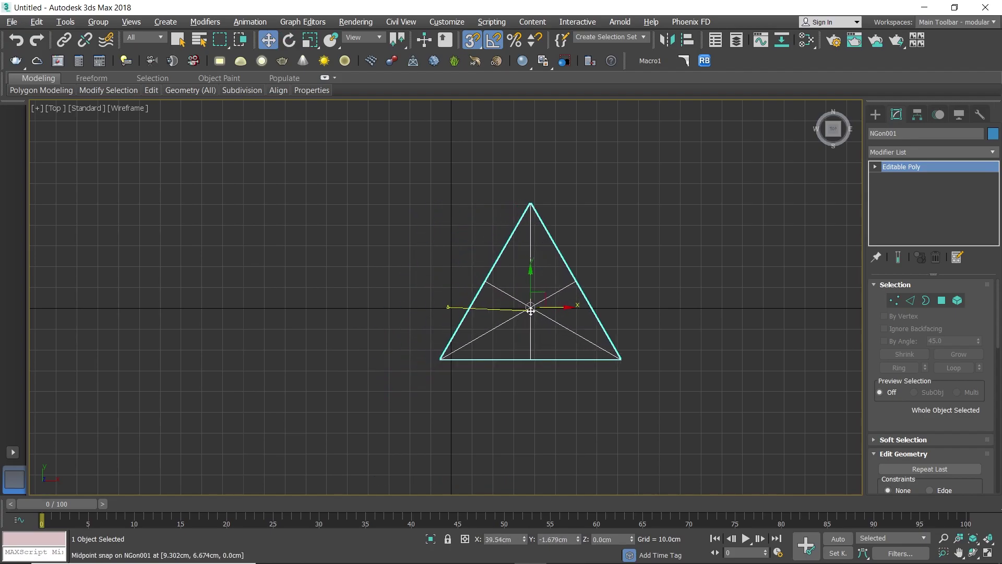
# Step: Make one copy of the triangle above the original along Y and rotate the copy 180 degrees
pyautogui.moveTo(530, 311); pyautogui.dragTo(472, 344, button='middle')
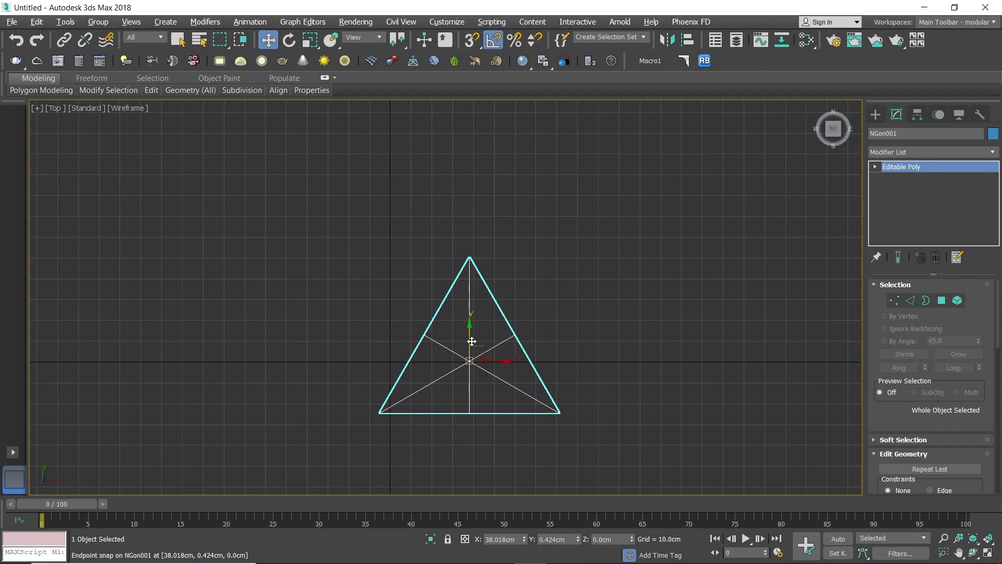
pyautogui.keyDown('shift'); pyautogui.moveTo(471, 342); pyautogui.dragTo(456, 173); pyautogui.keyUp('shift')
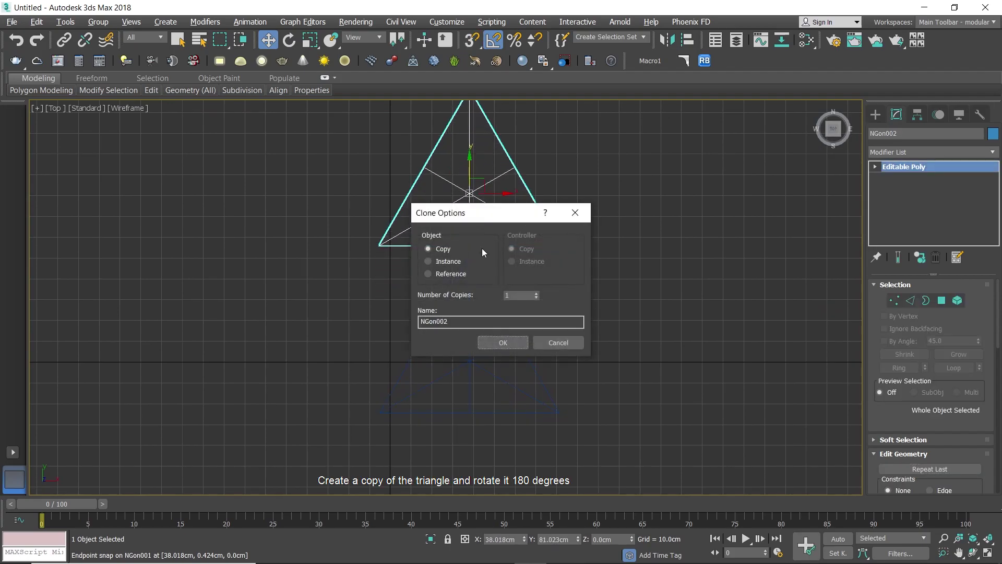
pyautogui.click(502, 343)
pyautogui.scroll(-3, 499, 232)
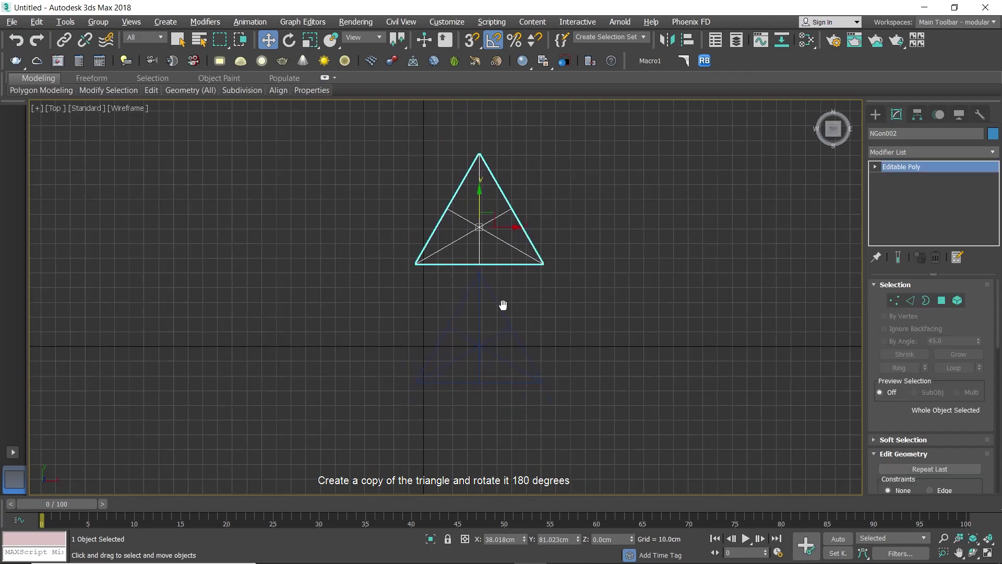
pyautogui.press('e')
pyautogui.moveTo(505, 207); pyautogui.dragTo(533, 296)
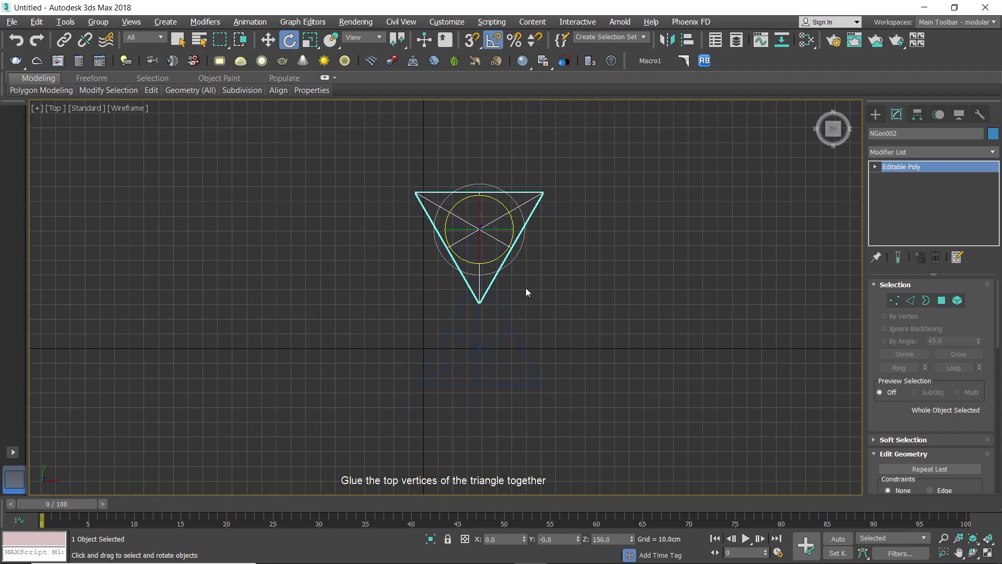
# Step: Move the inverted copy along Y with snapping so its lower tip meets the original triangle's top vertex
pyautogui.press('w')
pyautogui.scroll(3, 480, 261)
pyautogui.press('s')
pyautogui.moveTo(480, 261); pyautogui.dragTo(480, 269)
pyautogui.scroll(-3, 525, 308)
# Step: Select both triangles in the Perspective view and set their object colour to the first custom grey
pyautogui.hotkey('alt', 'w')
pyautogui.rightClick(637, 364)
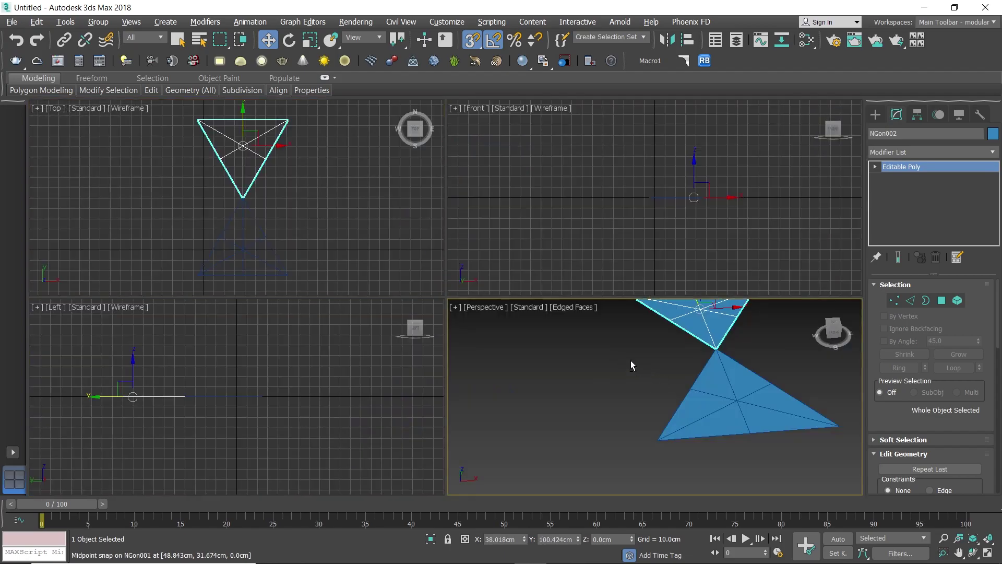
pyautogui.hotkey('alt', 'w')
pyautogui.scroll(-3, 474, 320)
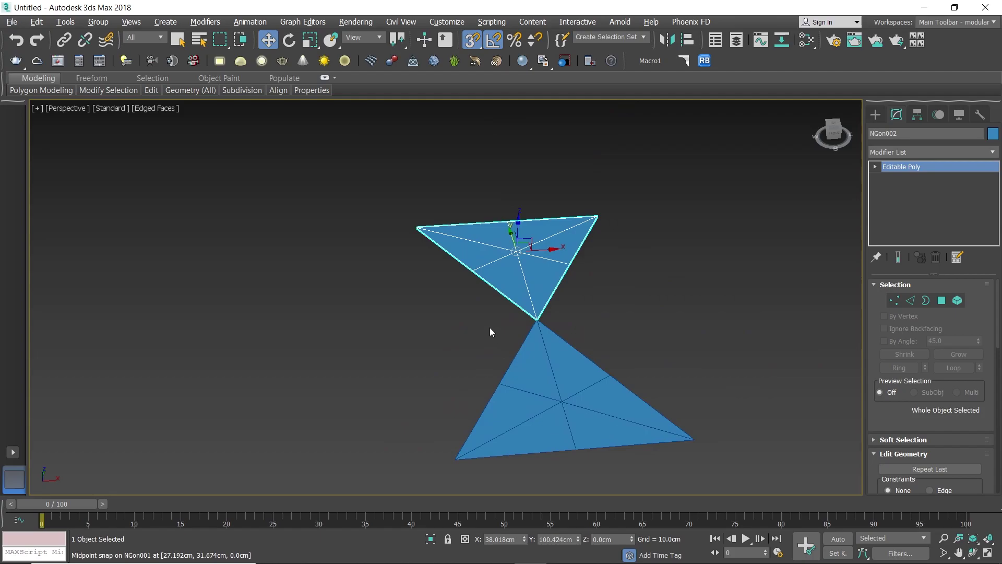
pyautogui.moveTo(609, 400); pyautogui.dragTo(610, 400)
pyautogui.moveTo(732, 341); pyautogui.dragTo(679, 340, button='middle')
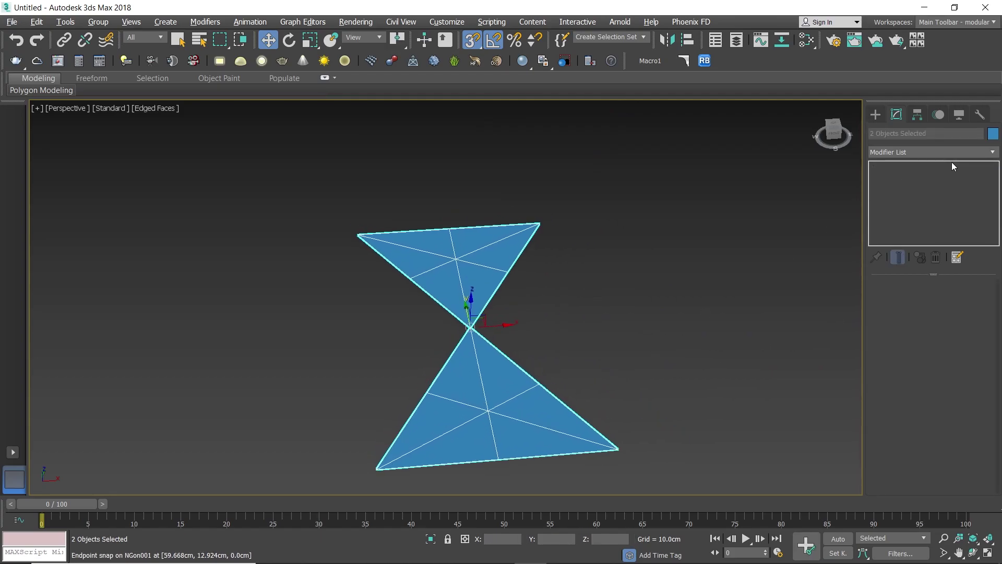
pyautogui.click(993, 134)
pyautogui.click(648, 274)
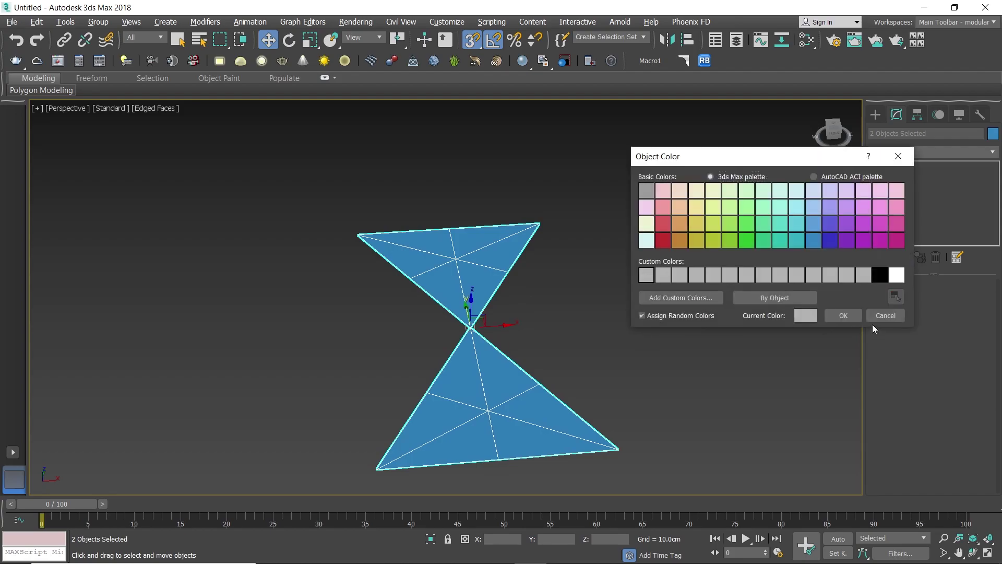
pyautogui.click(846, 314)
pyautogui.click(587, 316)
# Step: In the Top view, select both triangles and make 10 snapped copies upward along Y, stacked end to end in a column
pyautogui.hotkey('alt', 'w')
pyautogui.click(326, 217)
pyautogui.hotkey('alt', 'w')
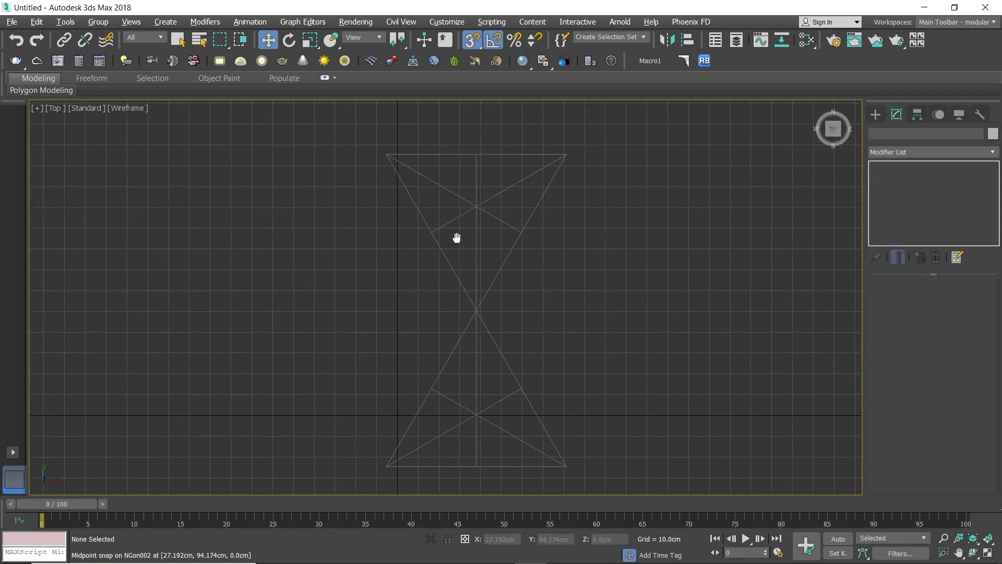
pyautogui.moveTo(475, 345); pyautogui.dragTo(476, 346)
pyautogui.scroll(-2, 512, 397)
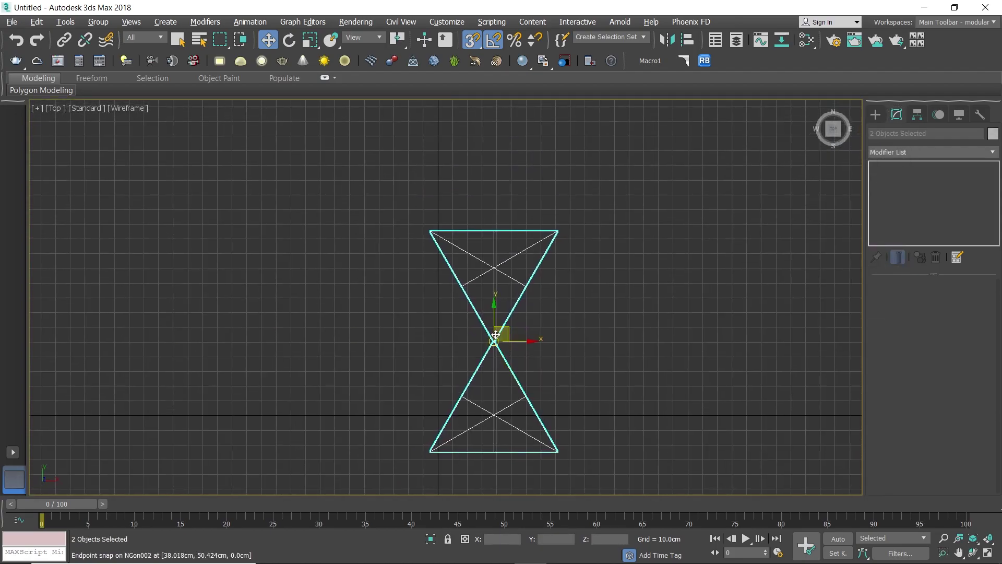
pyautogui.moveTo(496, 450)
pyautogui.keyDown('shift'); pyautogui.mouseDown()
pyautogui.moveTo(484, 291)
pyautogui.moveTo(492, 230)
pyautogui.mouseUp(); pyautogui.keyUp('shift')
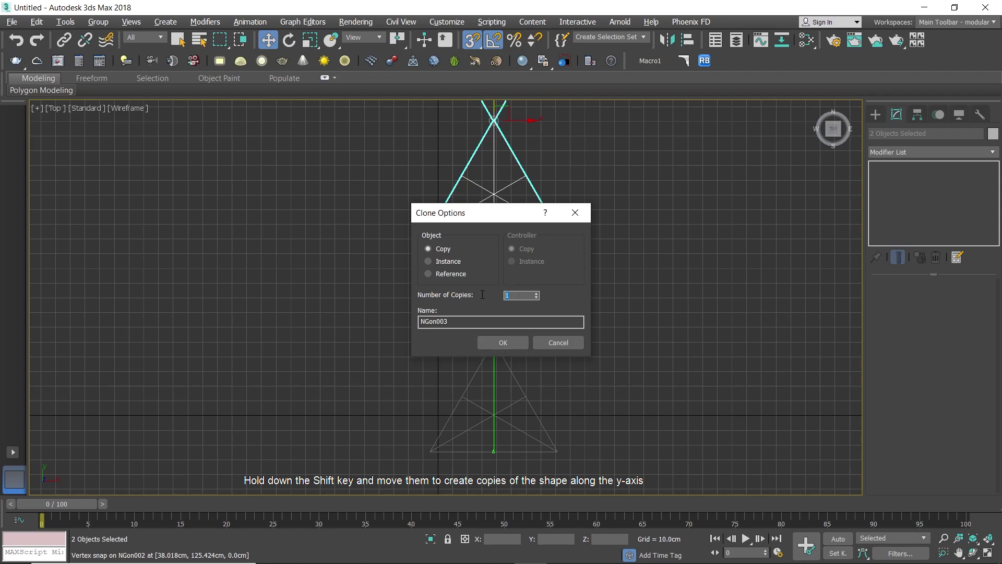
pyautogui.write('10')
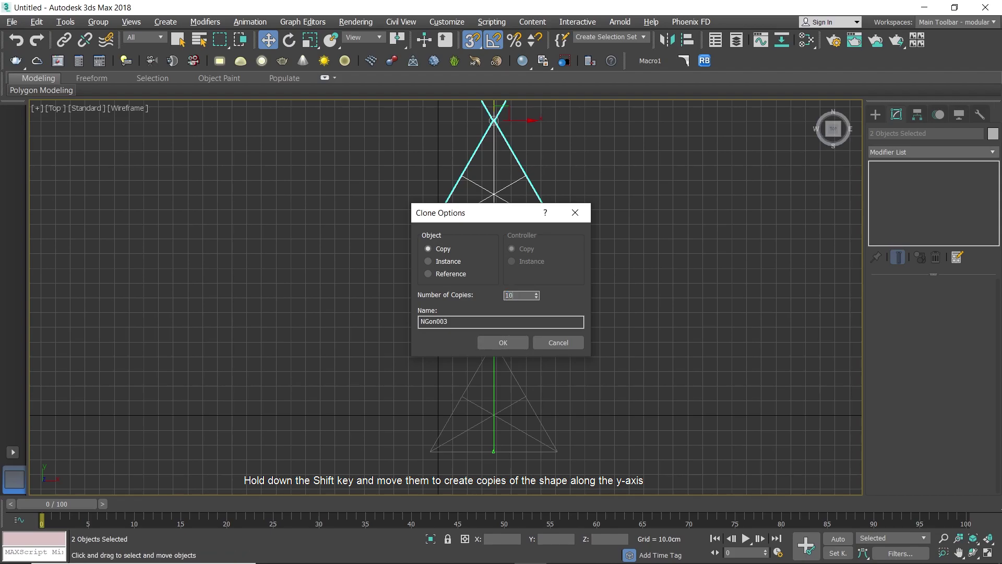
pyautogui.click(508, 342)
# Step: Hide the grid, select the whole column of triangles and make one copy to its left along X
pyautogui.scroll(-4, 510, 289)
pyautogui.press('g')
pyautogui.scroll(-6, 500, 275)
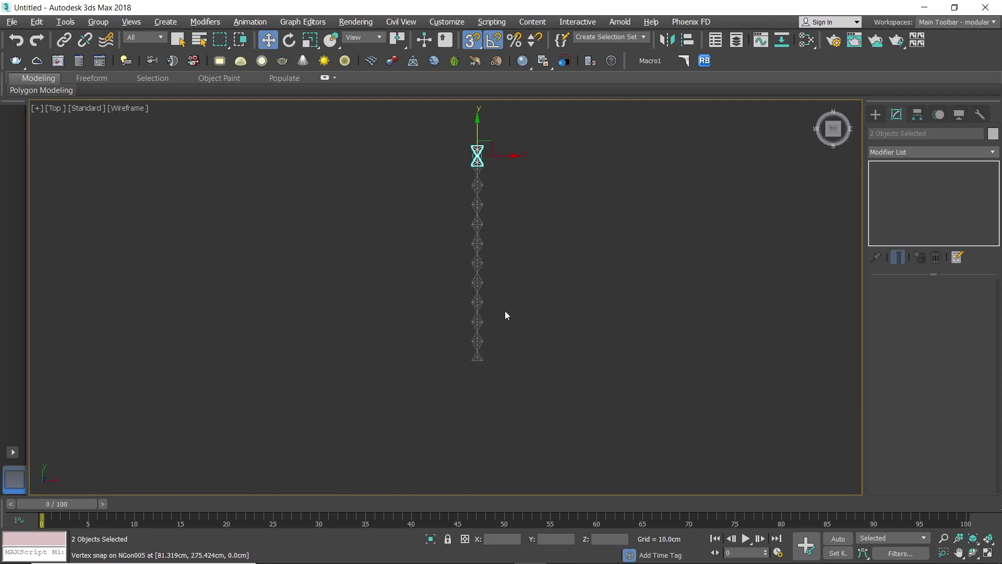
pyautogui.moveTo(421, 191); pyautogui.dragTo(509, 376)
pyautogui.keyDown('shift'); pyautogui.moveTo(490, 269); pyautogui.dragTo(472, 269); pyautogui.keyUp('shift')
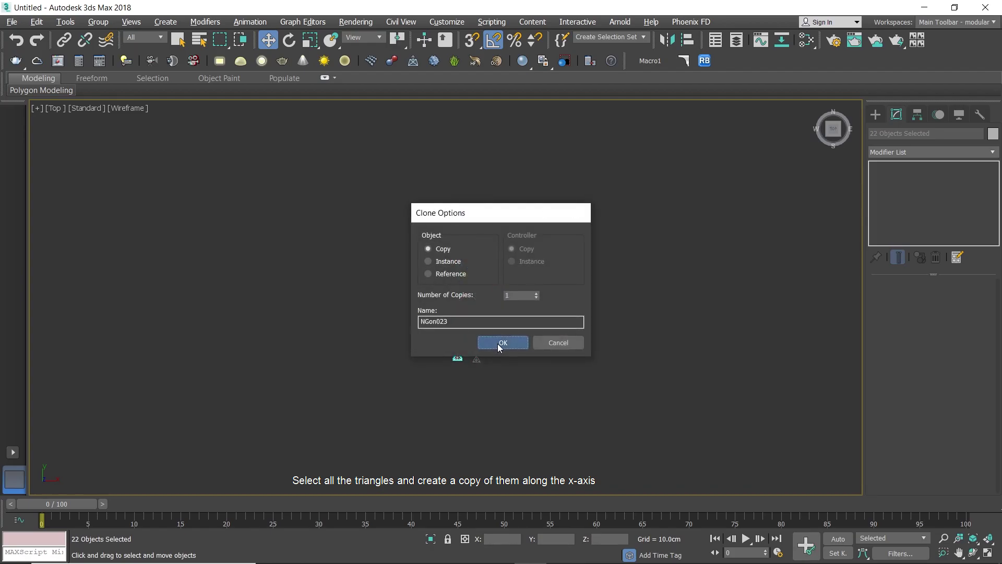
pyautogui.click(502, 343)
pyautogui.scroll(8, 466, 355)
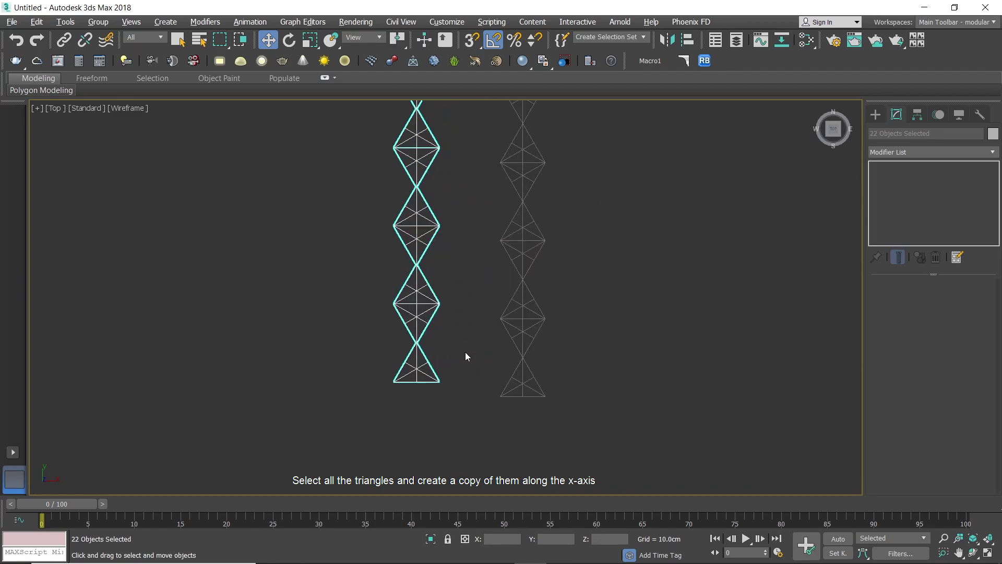
# Step: With snapping on, move the copied column so its lower-right corner meets the apex of the original column's bottom triangle
pyautogui.press('s')
pyautogui.moveTo(440, 382); pyautogui.dragTo(523, 357)
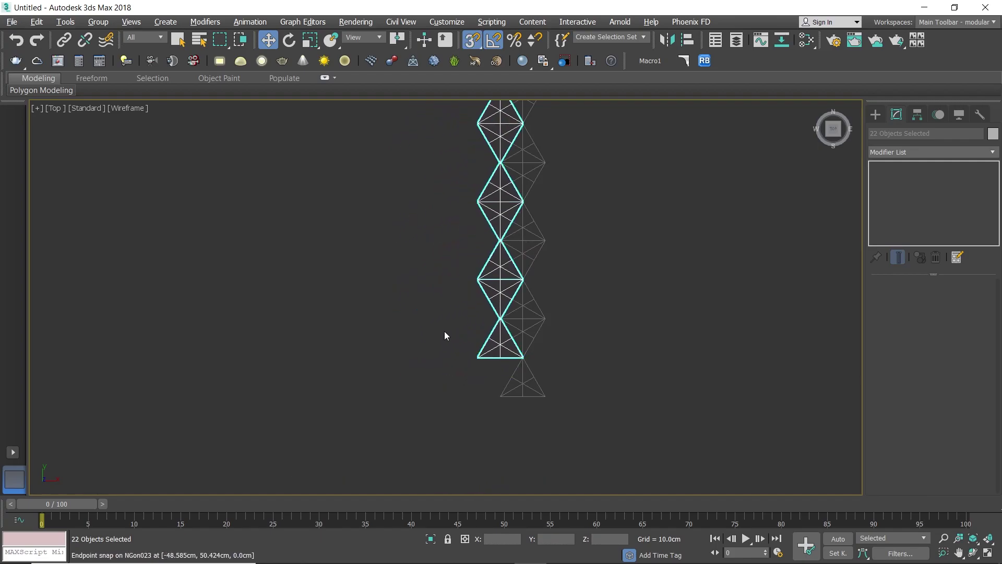
pyautogui.scroll(-8, 438, 355)
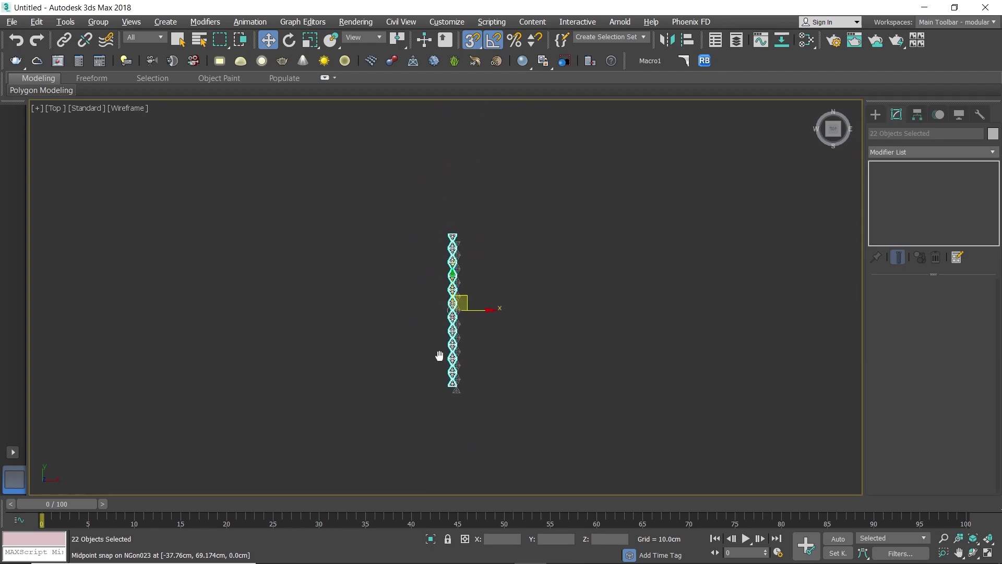
# Step: Move the topmost inverted triangle of the copied column down and snap it against the base of that column's lowest triangle
pyautogui.scroll(4, 443, 307)
pyautogui.scroll(4, 430, 133)
pyautogui.moveTo(431, 128); pyautogui.dragTo(472, 200)
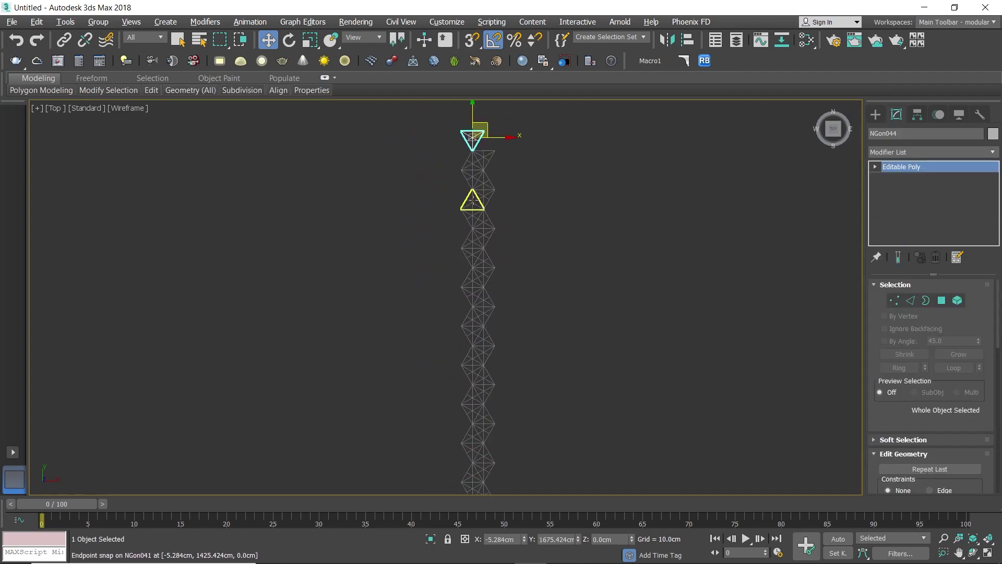
pyautogui.scroll(-3, 472, 203)
pyautogui.moveTo(472, 152); pyautogui.dragTo(484, 363)
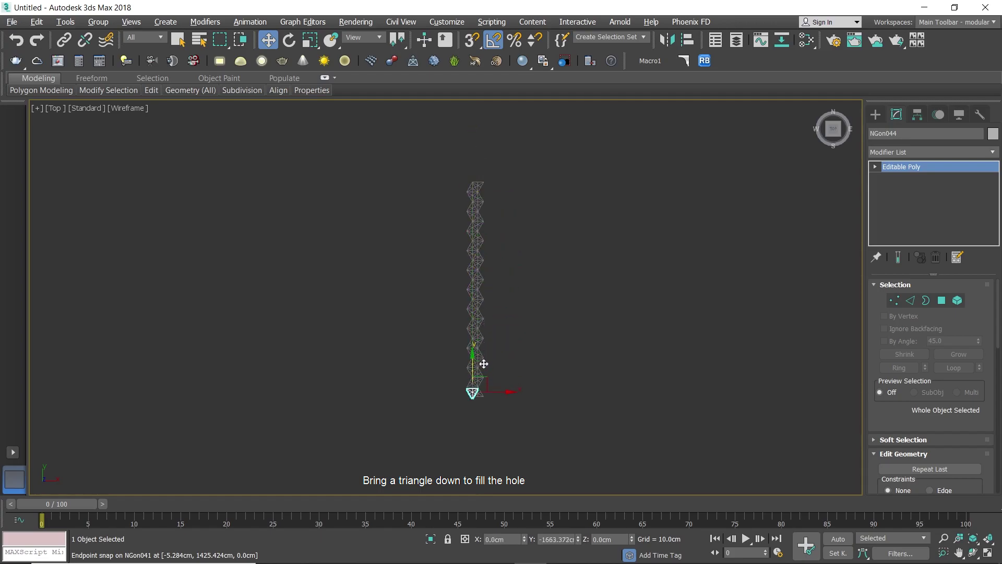
pyautogui.scroll(6, 482, 368)
pyautogui.press('s')
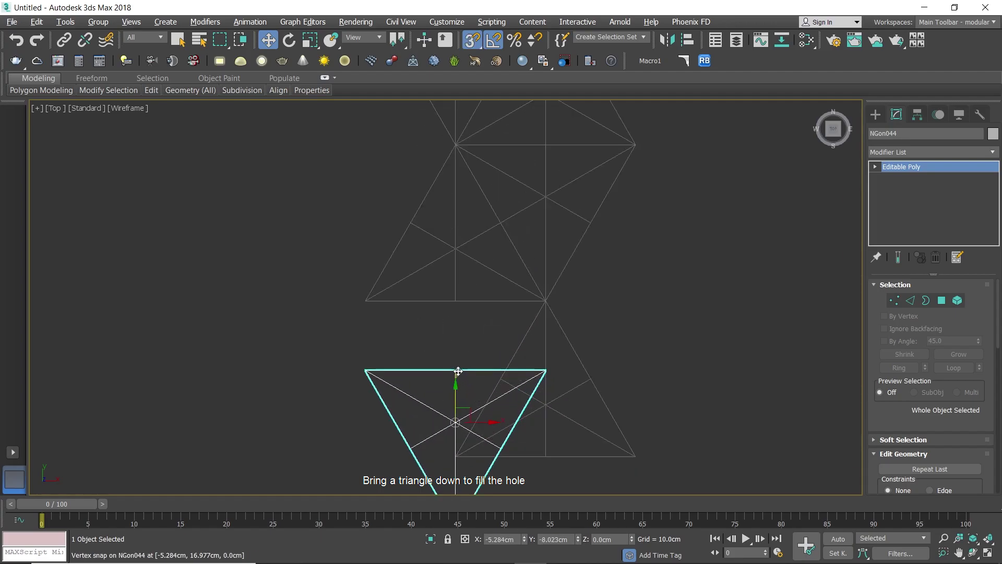
pyautogui.moveTo(456, 370); pyautogui.dragTo(456, 258)
pyautogui.scroll(3, 455, 344)
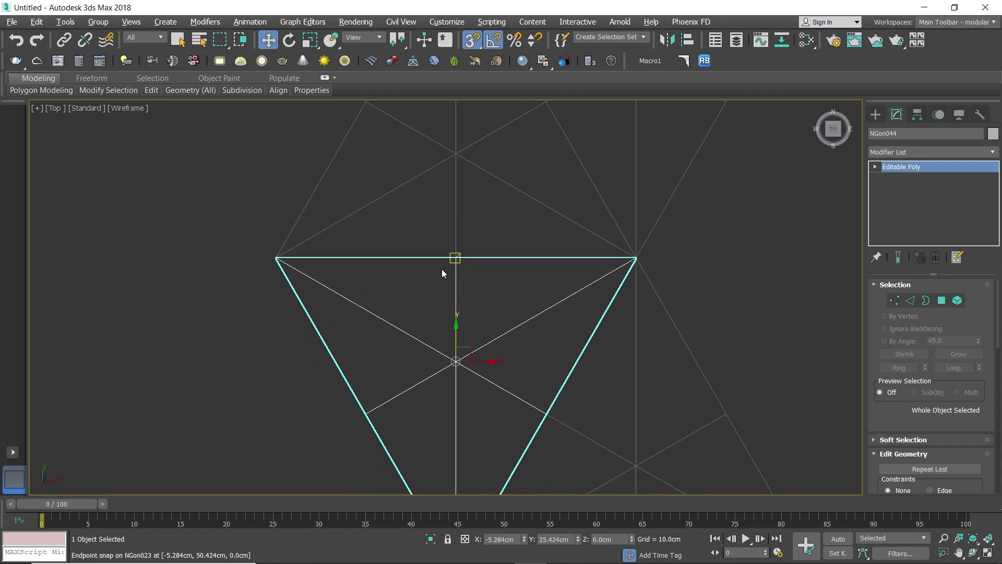
pyautogui.scroll(-4, 442, 268)
pyautogui.click(550, 298)
# Step: Select all triangles of the double column and make 25 snapped copies side by side toward negative X
pyautogui.moveTo(549, 299); pyautogui.dragTo(555, 379, button='middle')
pyautogui.scroll(-4, 552, 344)
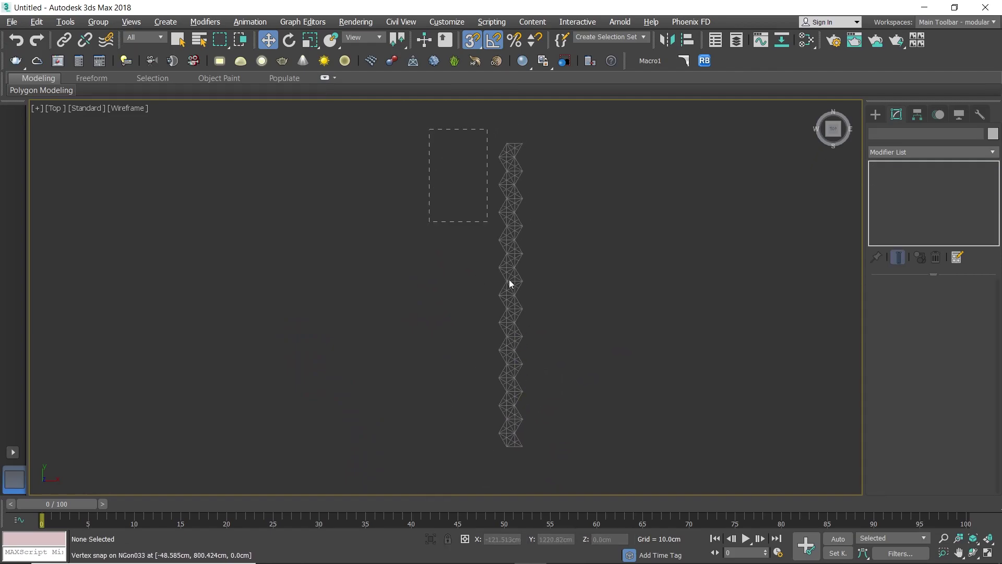
pyautogui.moveTo(564, 465); pyautogui.dragTo(564, 466)
pyautogui.scroll(5, 513, 297)
pyautogui.scroll(3, 540, 327)
pyautogui.press('s')
pyautogui.keyDown('shift'); pyautogui.moveTo(562, 331); pyautogui.dragTo(394, 329); pyautogui.keyUp('shift')
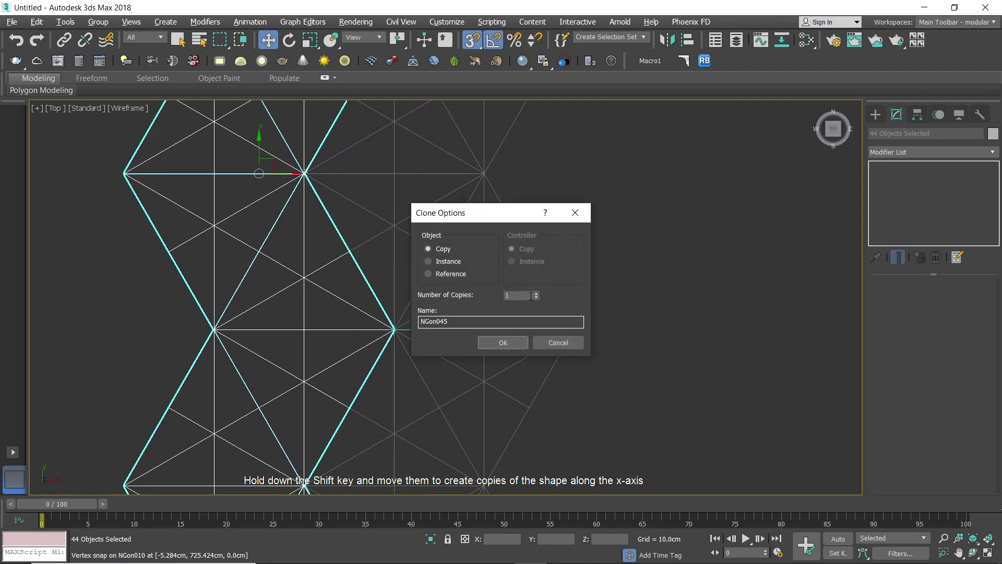
pyautogui.write('25')
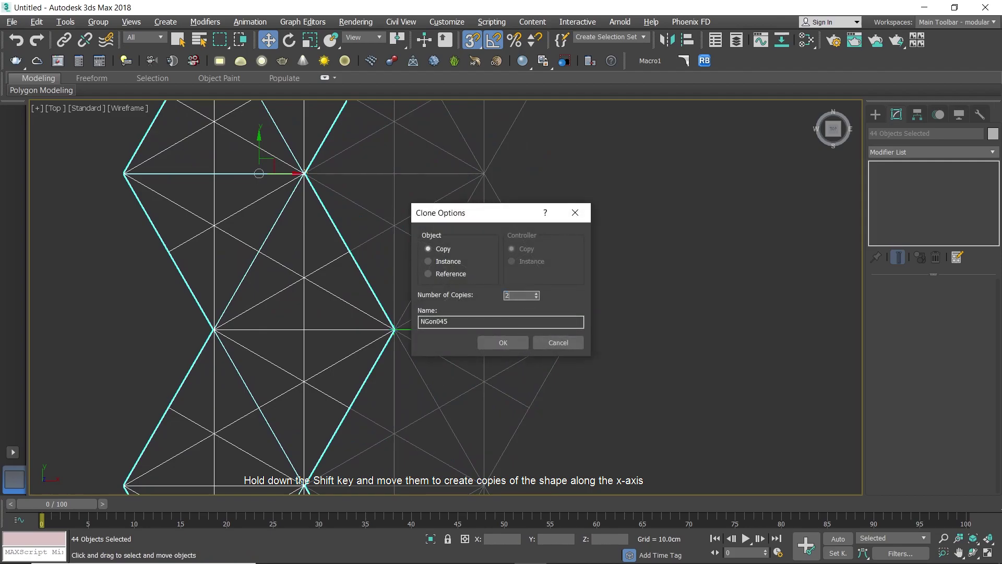
pyautogui.click(516, 341)
pyautogui.scroll(-8, 515, 336)
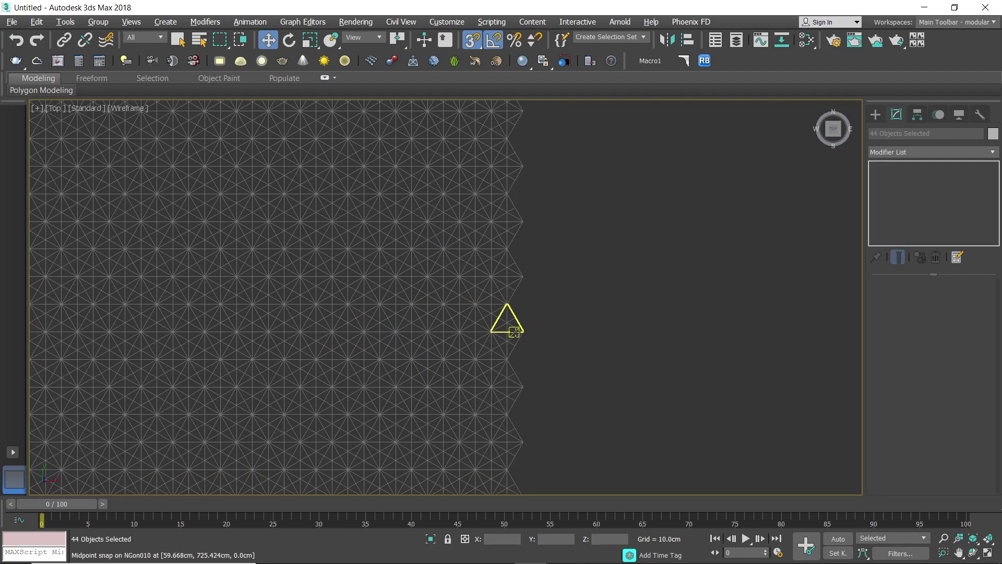
pyautogui.moveTo(515, 336); pyautogui.dragTo(683, 308, button='middle')
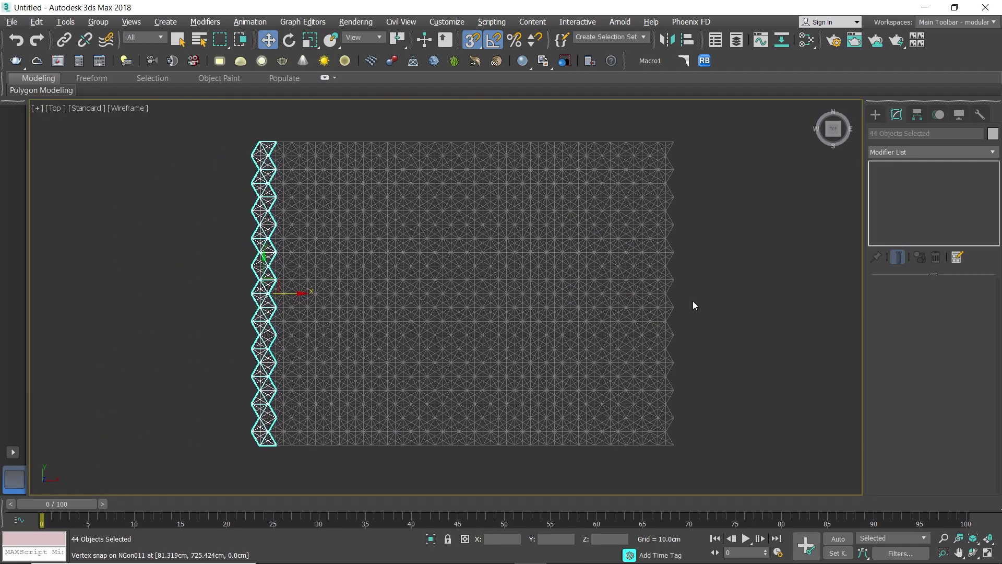
pyautogui.click(694, 304)
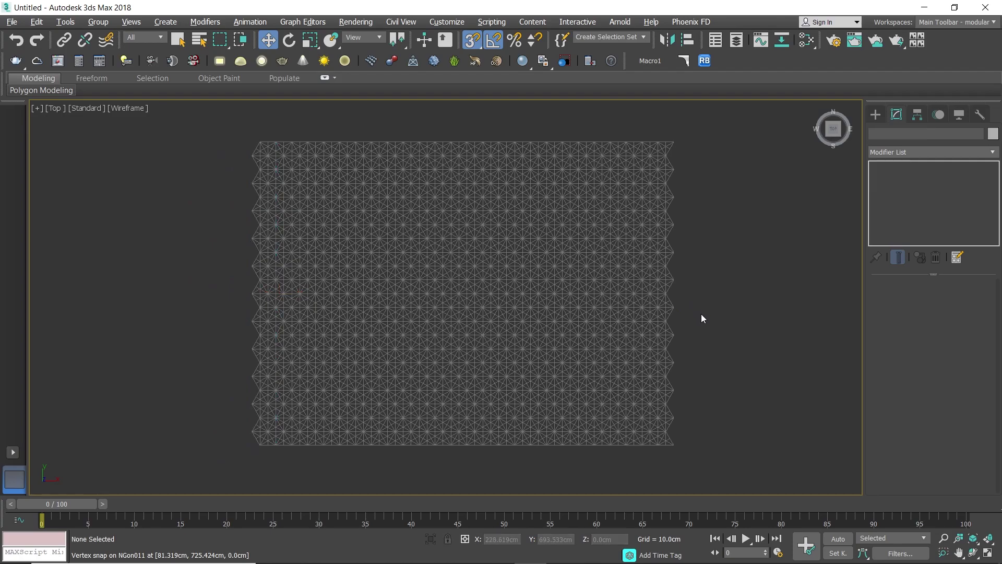
# Step: Examine the full sheet of triangles in the Perspective view, up close and as a whole
pyautogui.hotkey('alt', 'w')
pyautogui.hotkey('alt', 'w')
pyautogui.moveTo(509, 305); pyautogui.dragTo(600, 320, button='middle')
pyautogui.scroll(-10, 521, 314)
pyautogui.scroll(12, 465, 308)
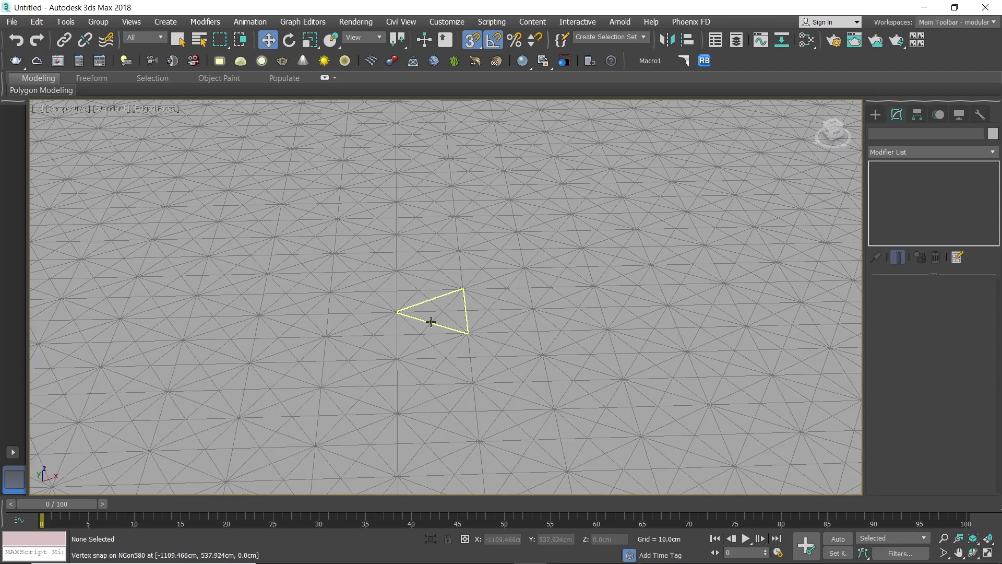
pyautogui.scroll(-8, 431, 321)
pyautogui.keyDown('alt'); pyautogui.moveTo(420, 320); pyautogui.dragTo(443, 304, button='middle'); pyautogui.keyUp('alt')
pyautogui.scroll(-2, 381, 315)
pyautogui.scroll(-4, 443, 304)
pyautogui.scroll(3, 623, 290)
pyautogui.moveTo(623, 290); pyautogui.dragTo(629, 302, button='middle')
# Step: Select the triangle at the sheet's near-right corner and attach all other triangles to it from the attach list
pyautogui.click(767, 273)
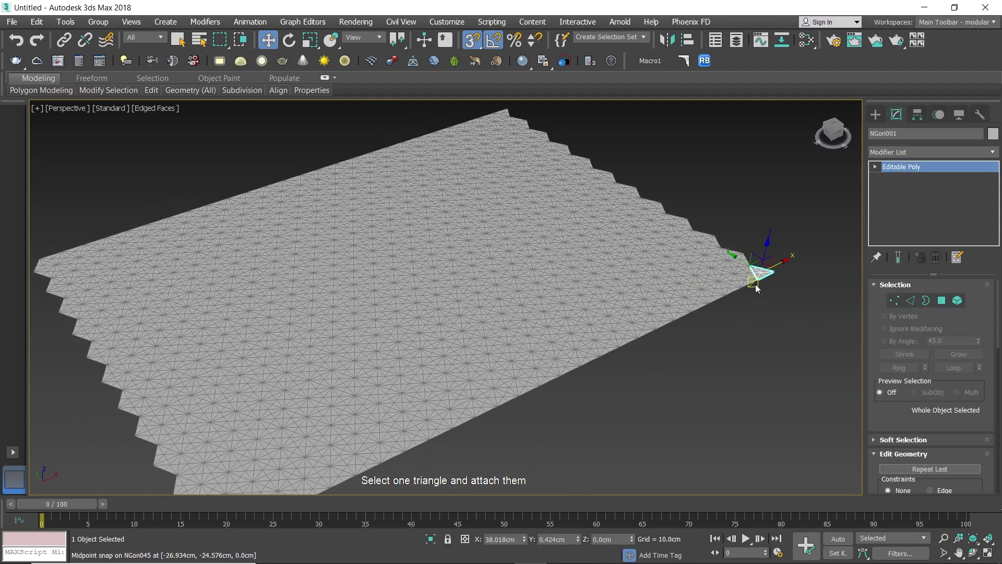
pyautogui.rightClick(741, 274)
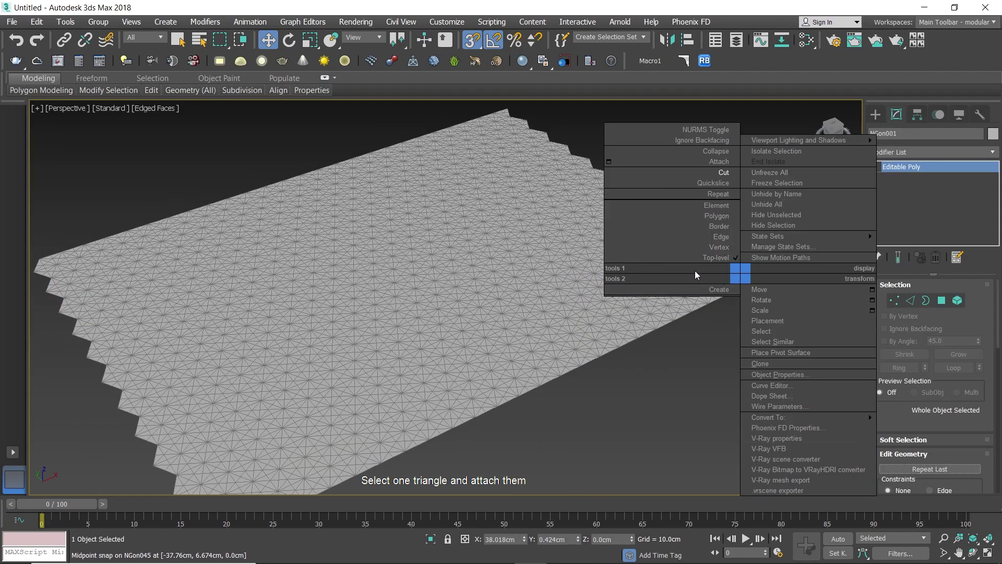
pyautogui.click(608, 162)
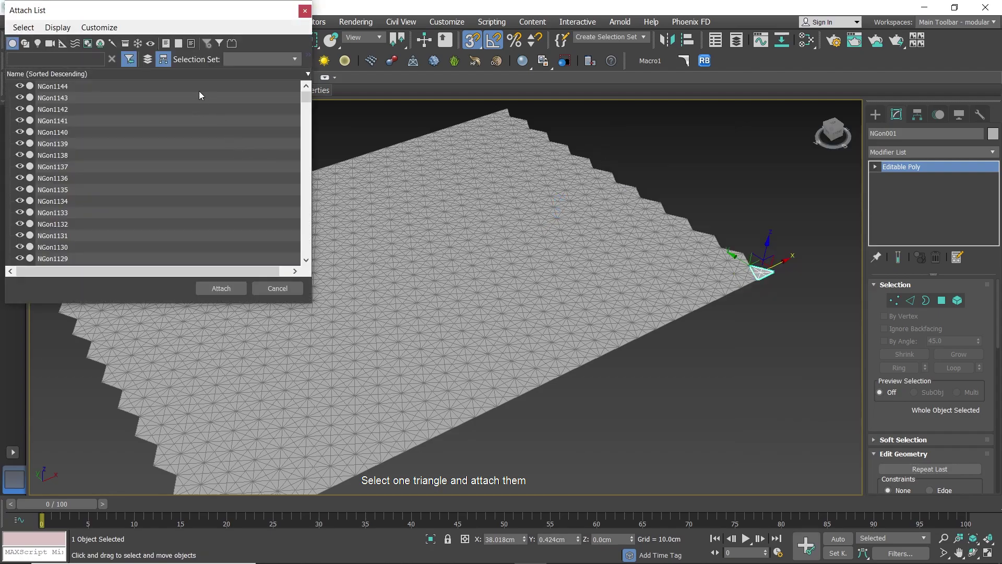
pyautogui.hotkey('ctrl', 'a')
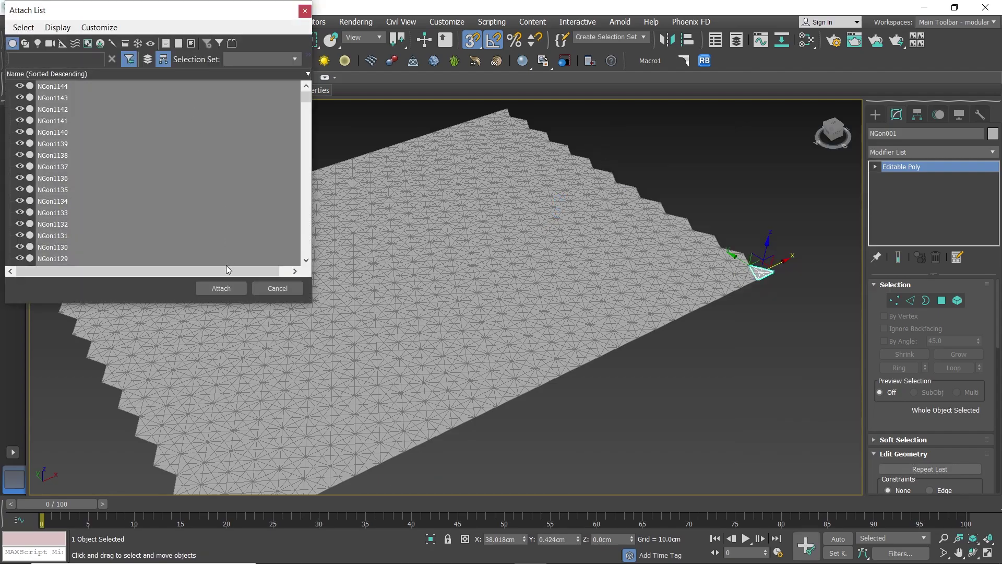
pyautogui.click(228, 286)
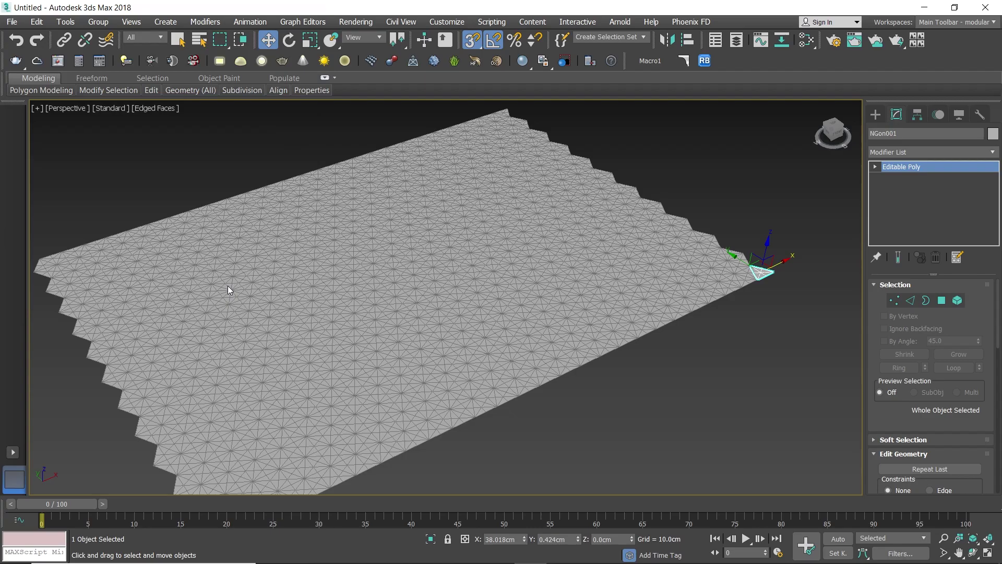
pyautogui.click(227, 286)
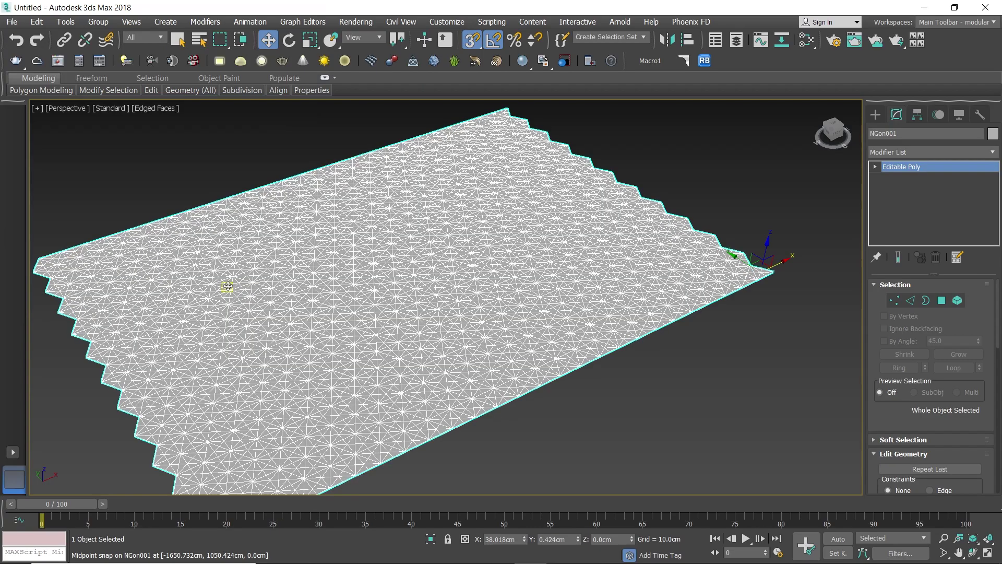
# Step: At vertex level of the attached mesh, lower the already selected vertices by 20 cm along Z using relative offset mode
pyautogui.moveTo(264, 266); pyautogui.dragTo(445, 274, button='middle')
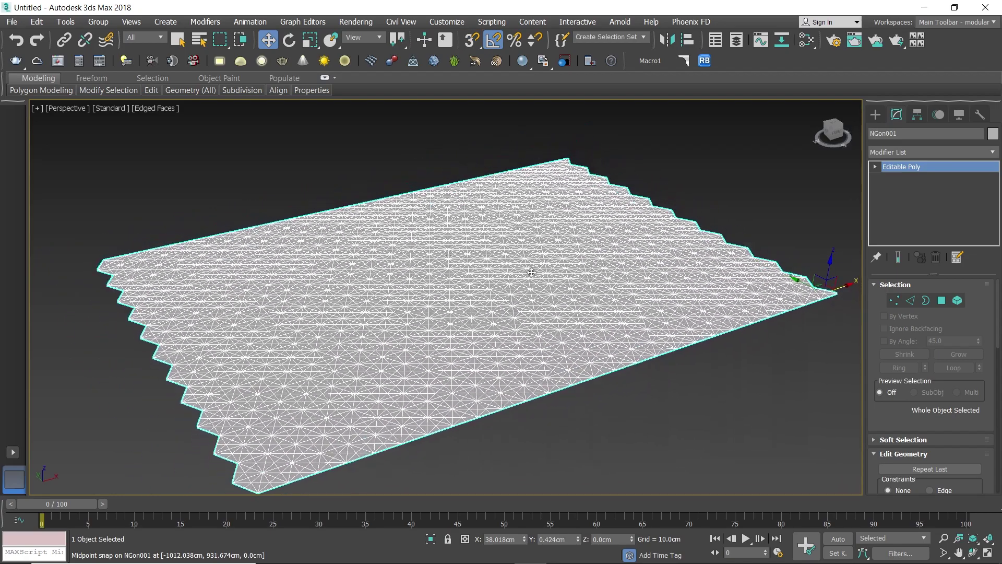
pyautogui.click(895, 301)
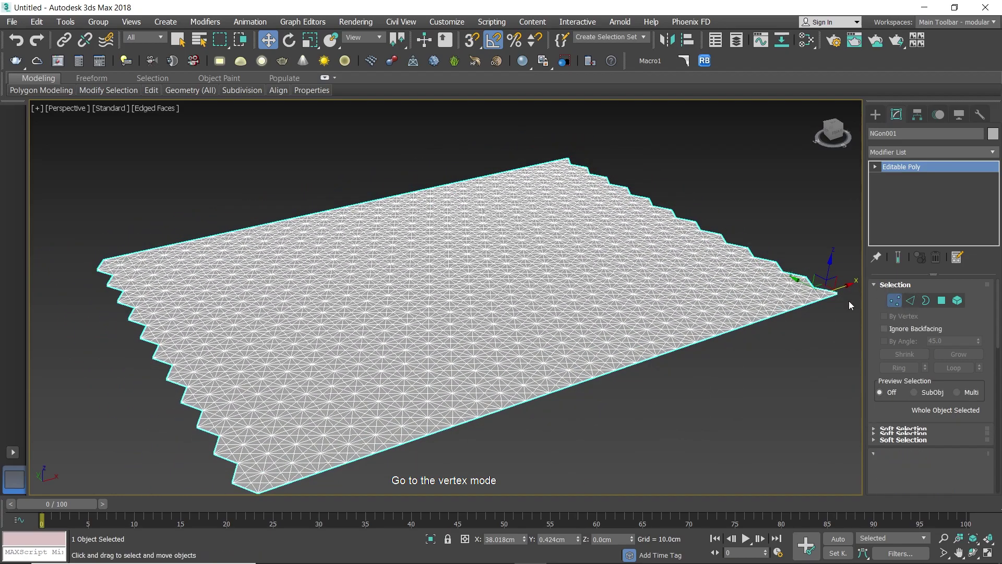
pyautogui.scroll(3, 638, 297)
pyautogui.scroll(3, 638, 297)
pyautogui.scroll(-2, 638, 297)
pyautogui.moveTo(510, 322); pyautogui.dragTo(569, 257, button='middle')
pyautogui.scroll(-6, 574, 255)
pyautogui.keyDown('alt'); pyautogui.moveTo(506, 288); pyautogui.dragTo(485, 303, button='middle'); pyautogui.keyUp('alt')
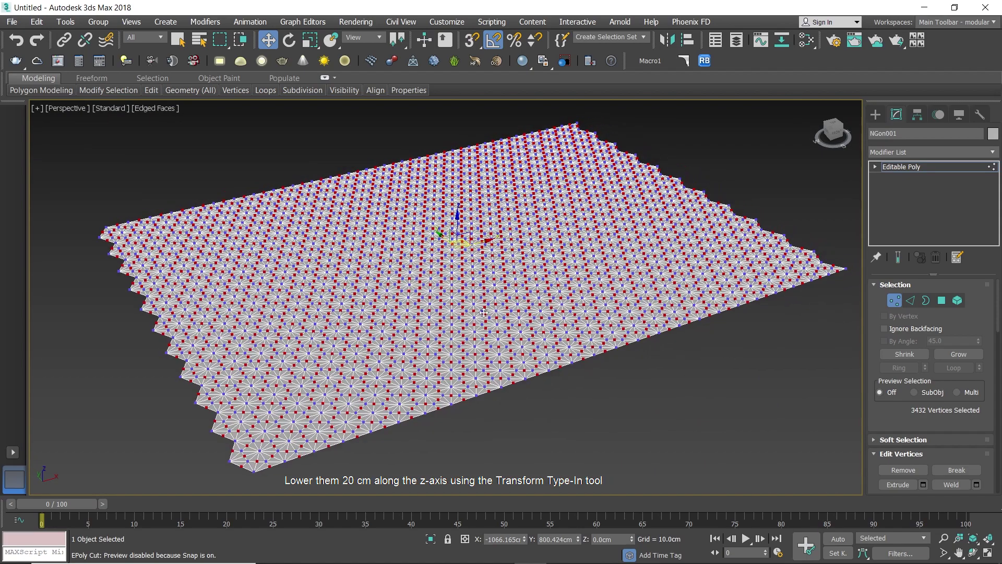
pyautogui.click(465, 539)
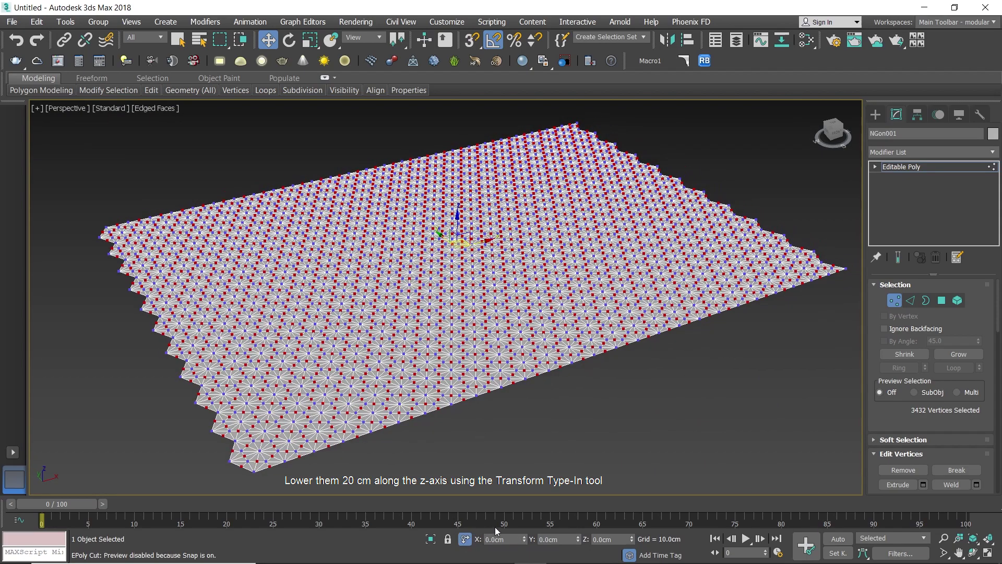
pyautogui.click(615, 540)
pyautogui.write('-20')
pyautogui.press('Return')
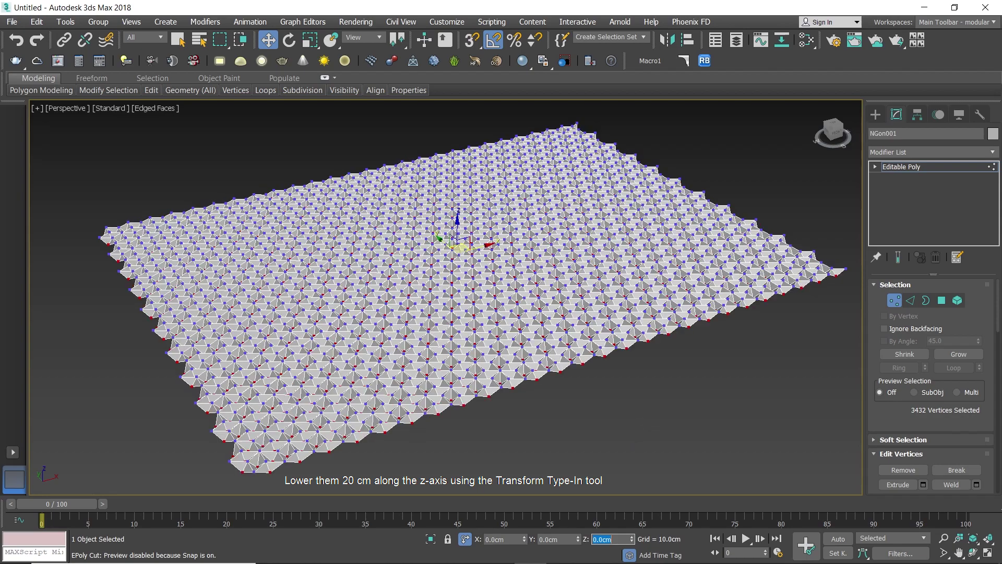
# Step: Inspect the folded relief of the mesh up close and leave vertex level
pyautogui.scroll(10, 447, 353)
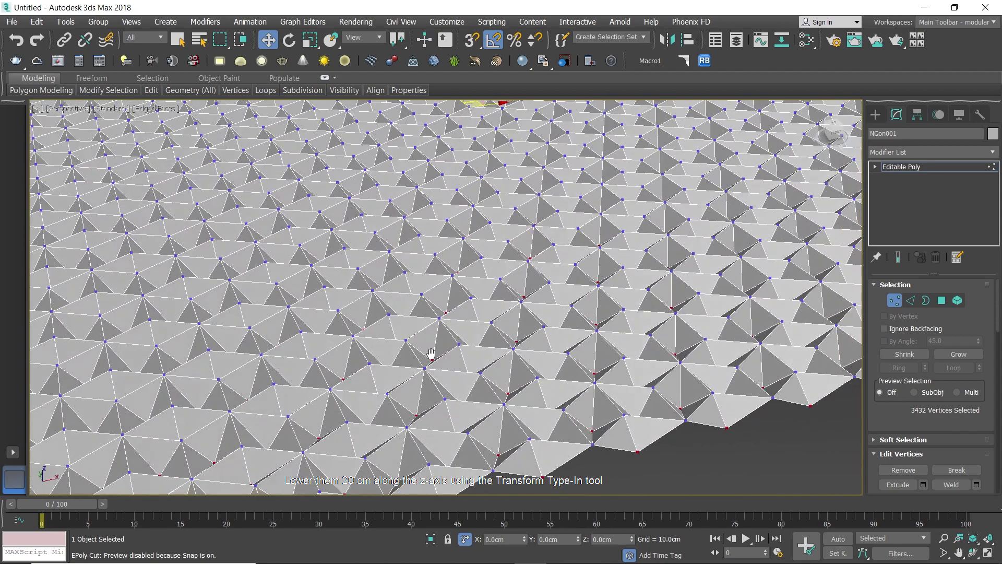
pyautogui.scroll(-10, 443, 376)
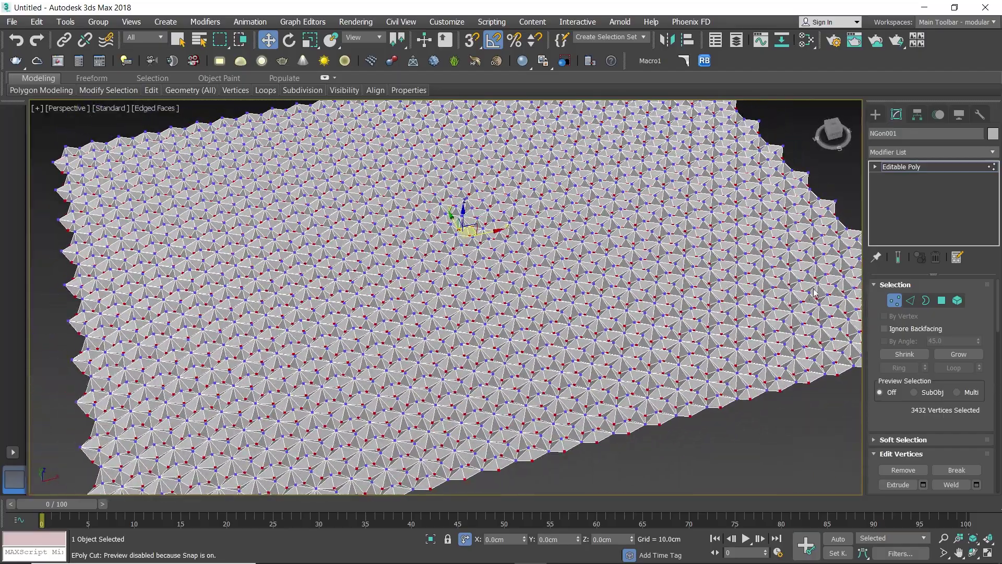
pyautogui.click(894, 300)
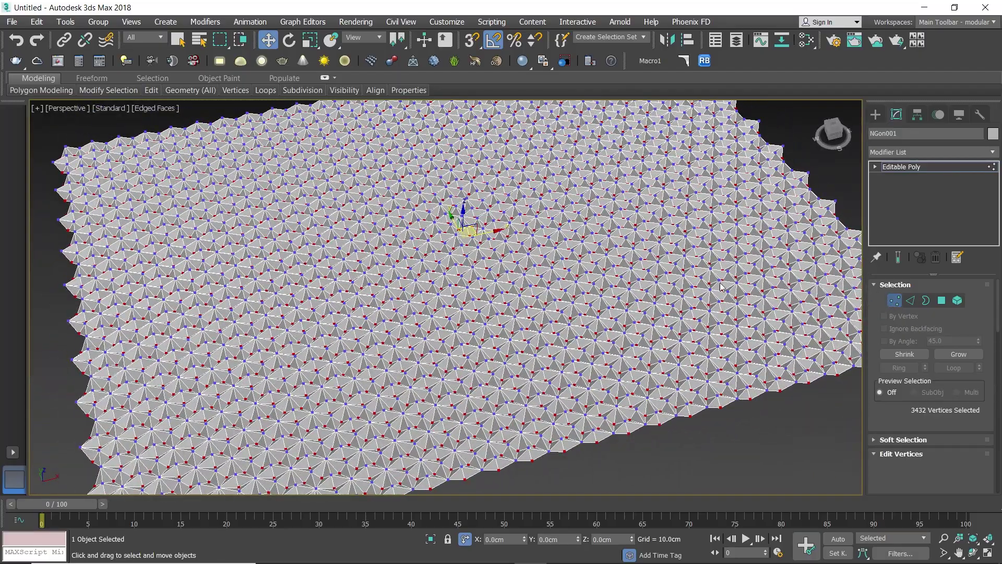
pyautogui.scroll(-6, 582, 307)
pyautogui.scroll(4, 582, 306)
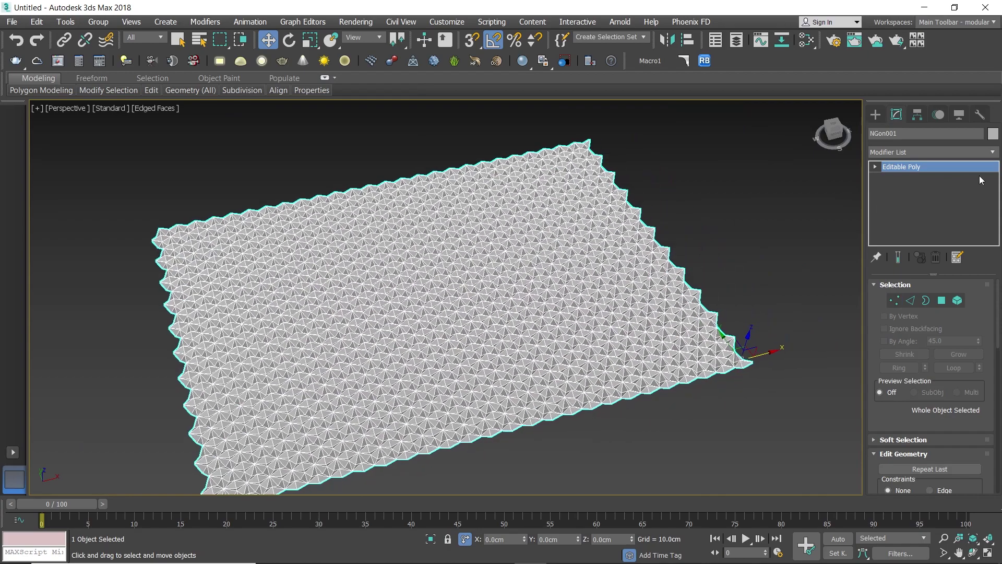
# Step: Add a Morpher modifier to the attached triangle mesh
pyautogui.click(991, 152)
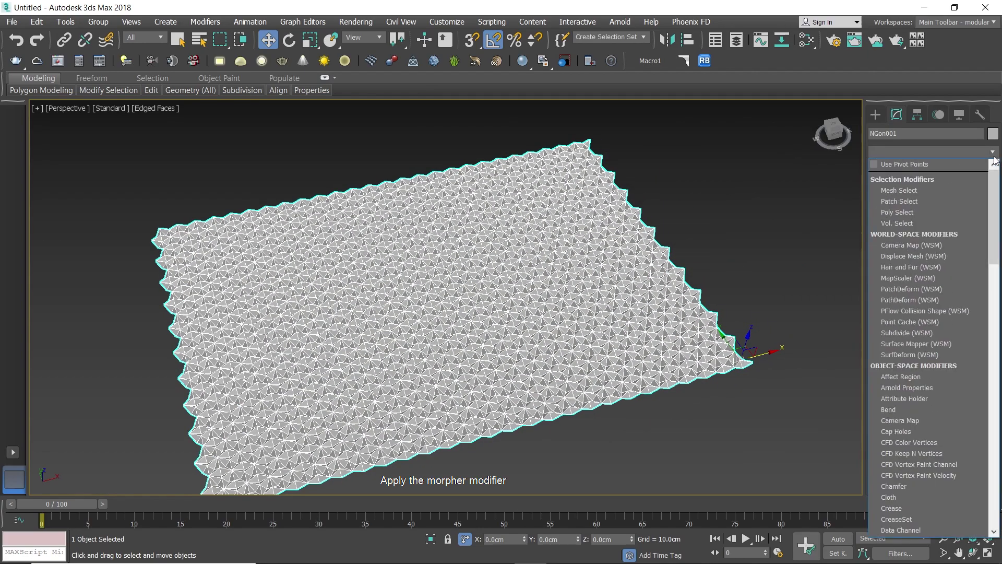
pyautogui.write('m')
pyautogui.press('m')
pyautogui.press('m')
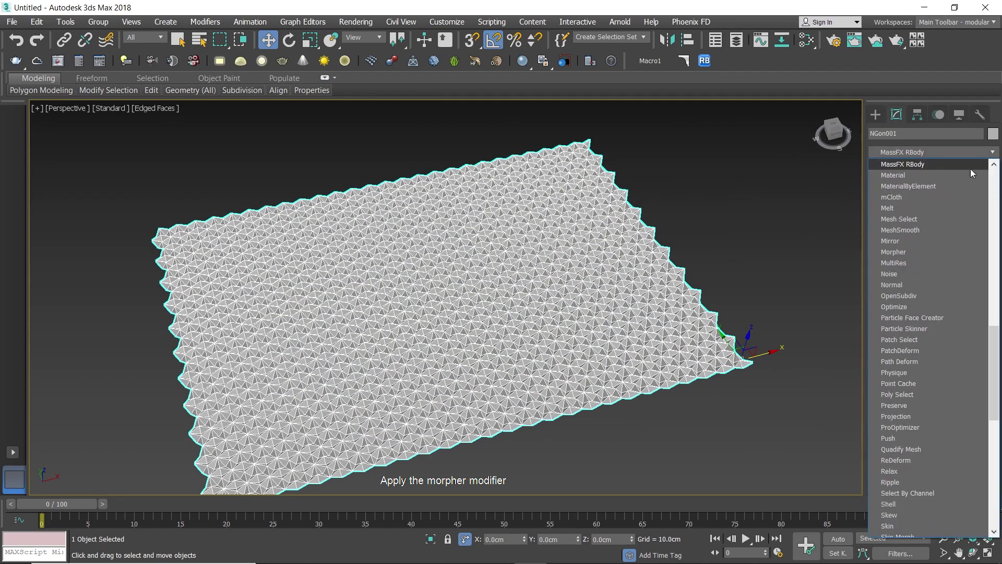
pyautogui.click(907, 252)
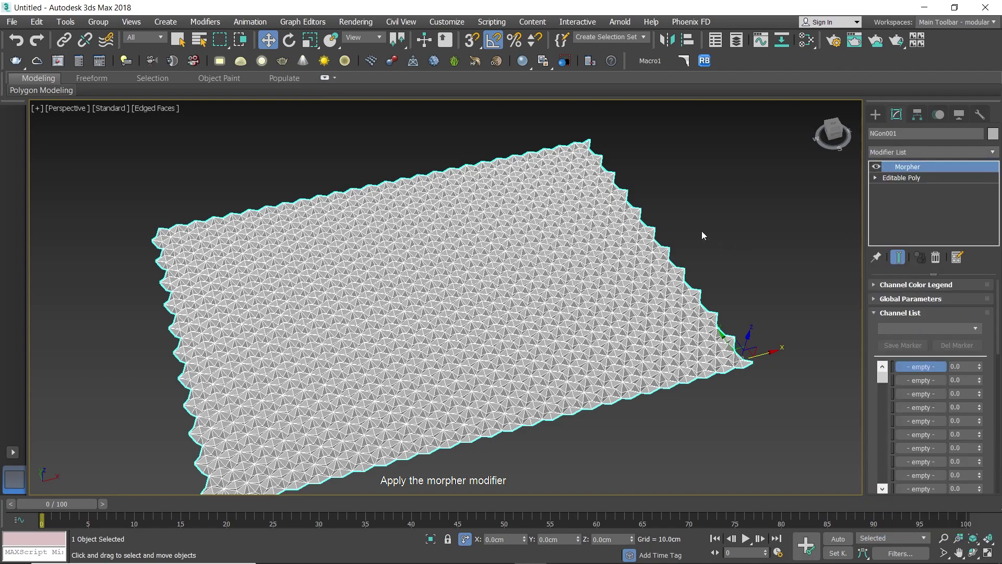
# Step: Capture the mesh's current state in the first Morpher channel as state_01
pyautogui.moveTo(631, 210); pyautogui.dragTo(654, 208, button='middle')
pyautogui.moveTo(1000, 313); pyautogui.dragTo(1000, 400)
pyautogui.click(952, 377)
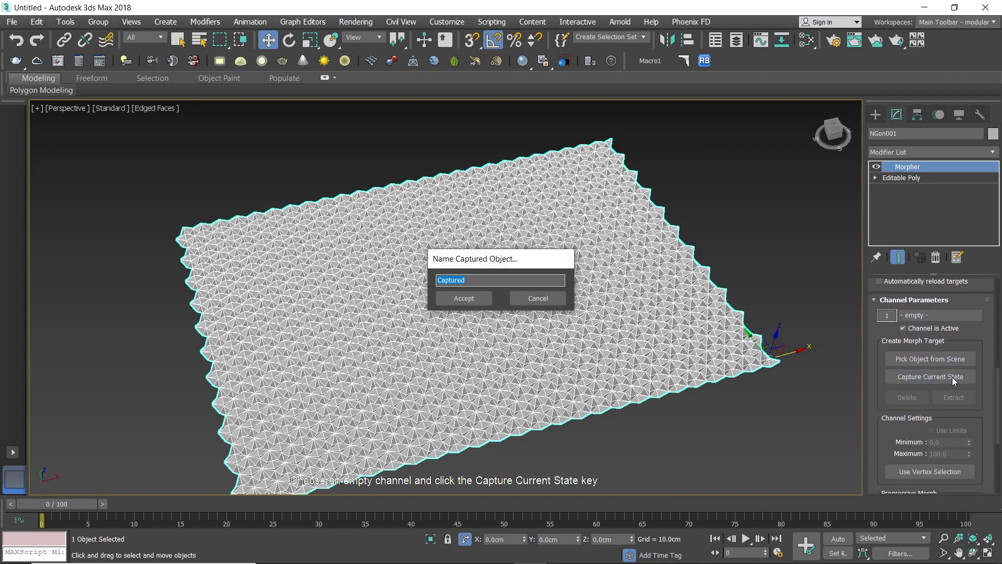
pyautogui.write('state_01')
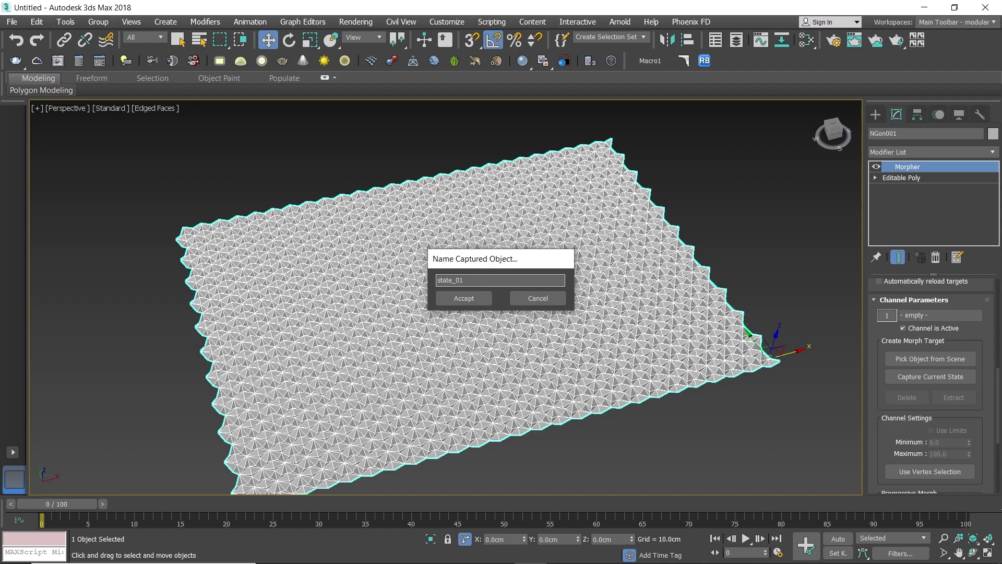
pyautogui.click(467, 298)
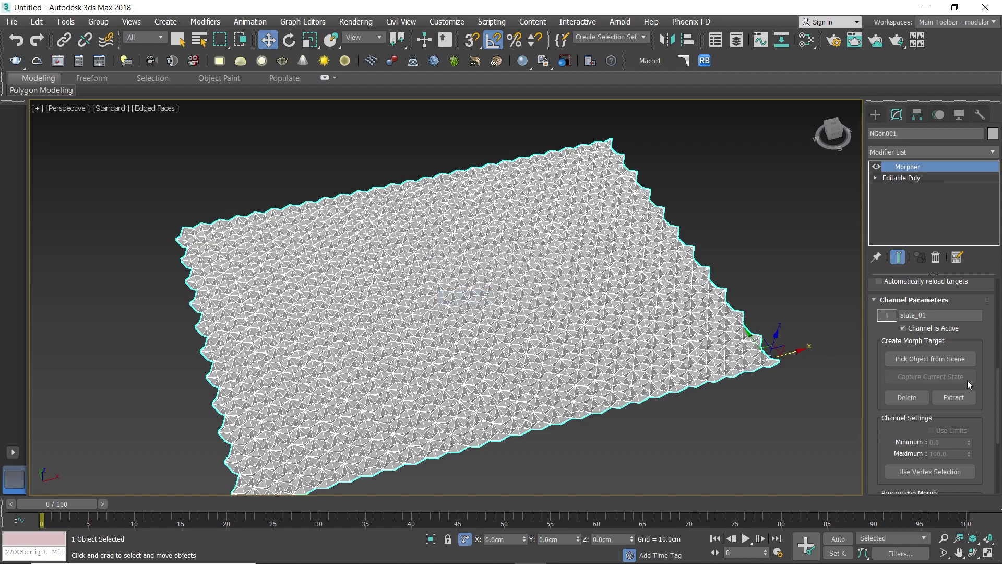
pyautogui.moveTo(997, 398); pyautogui.dragTo(1000, 287)
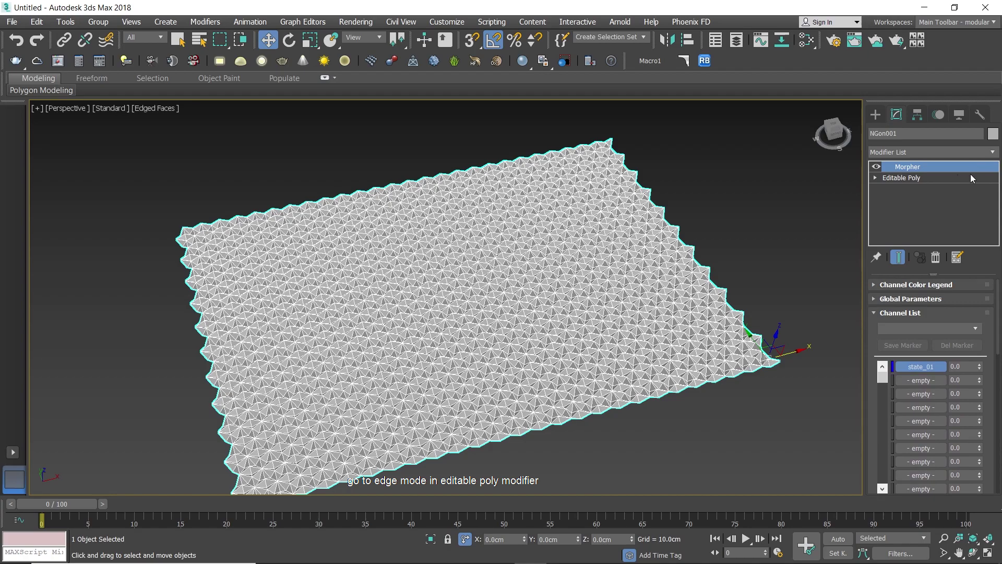
# Step: At edge level of the base Editable Poly, scale the already selected edges along X and Y to open up the triangles
pyautogui.click(921, 178)
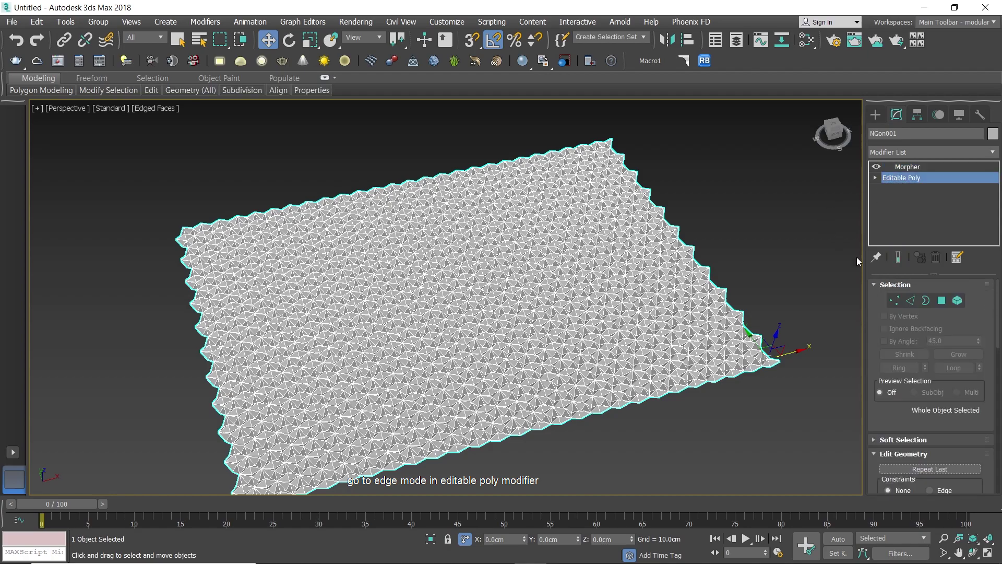
pyautogui.click(910, 300)
pyautogui.hotkey('ctrl', 'a')
pyautogui.moveTo(537, 380); pyautogui.dragTo(594, 367, button='middle')
pyautogui.scroll(6, 594, 366)
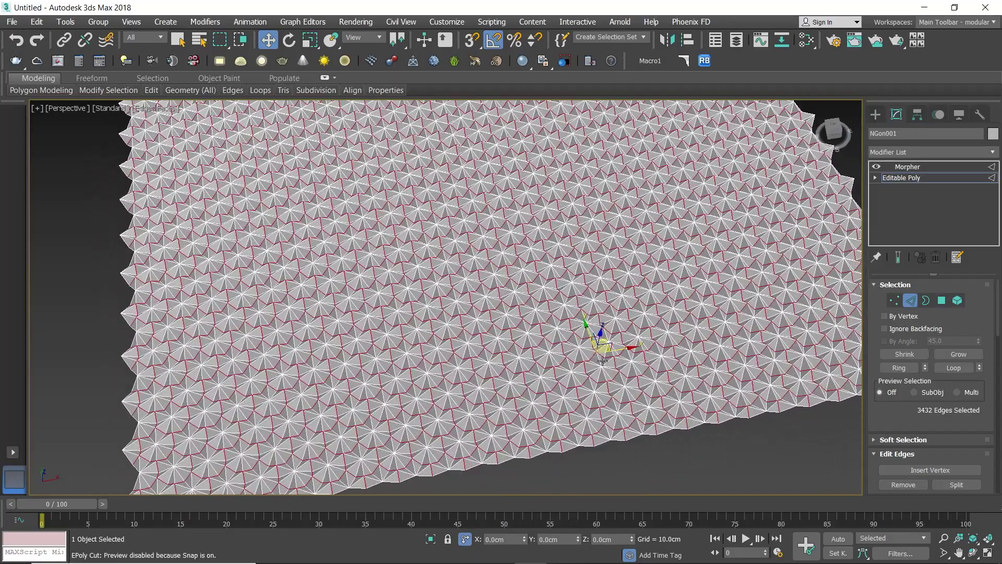
pyautogui.press('e')
pyautogui.press('r')
pyautogui.moveTo(541, 313); pyautogui.dragTo(494, 324, button='middle')
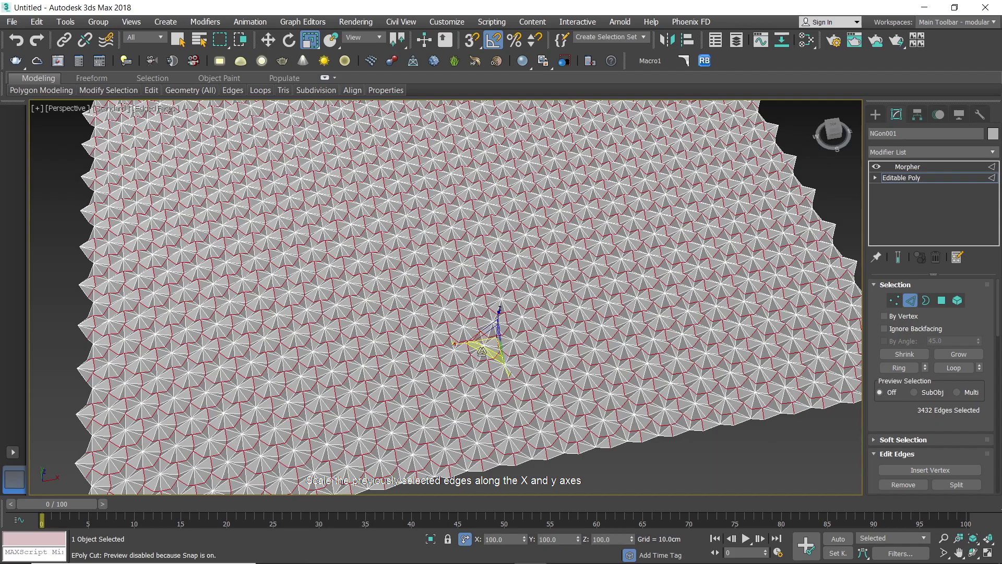
pyautogui.moveTo(481, 351); pyautogui.dragTo(562, 280)
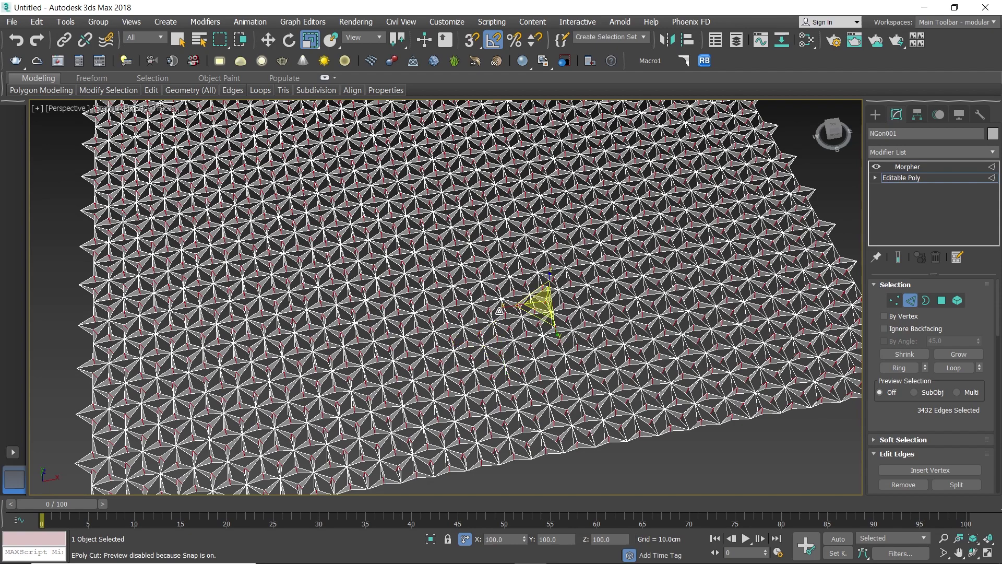
# Step: Examine the scaled triangle pattern up close and as a whole, and leave edge level
pyautogui.scroll(5, 495, 314)
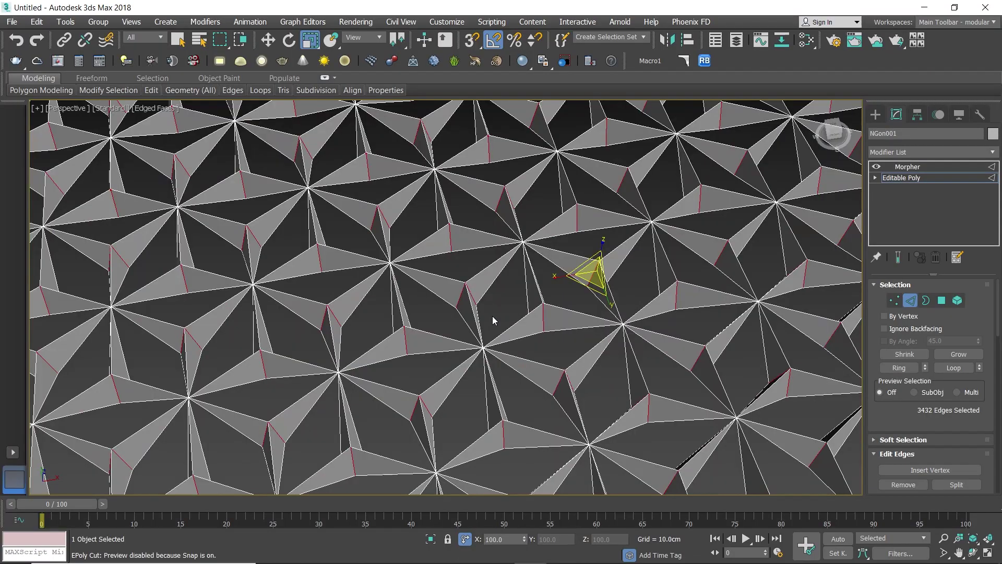
pyautogui.scroll(-8, 493, 315)
pyautogui.scroll(5, 478, 313)
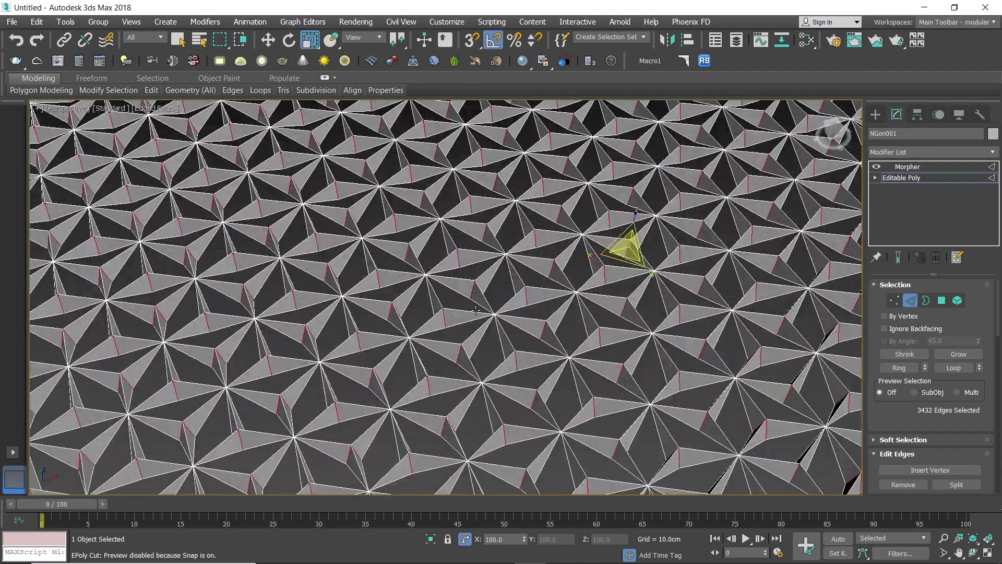
pyautogui.scroll(-7, 477, 313)
pyautogui.scroll(5, 493, 302)
pyautogui.scroll(-5, 493, 303)
pyautogui.click(909, 301)
pyautogui.click(909, 301)
pyautogui.scroll(5, 574, 277)
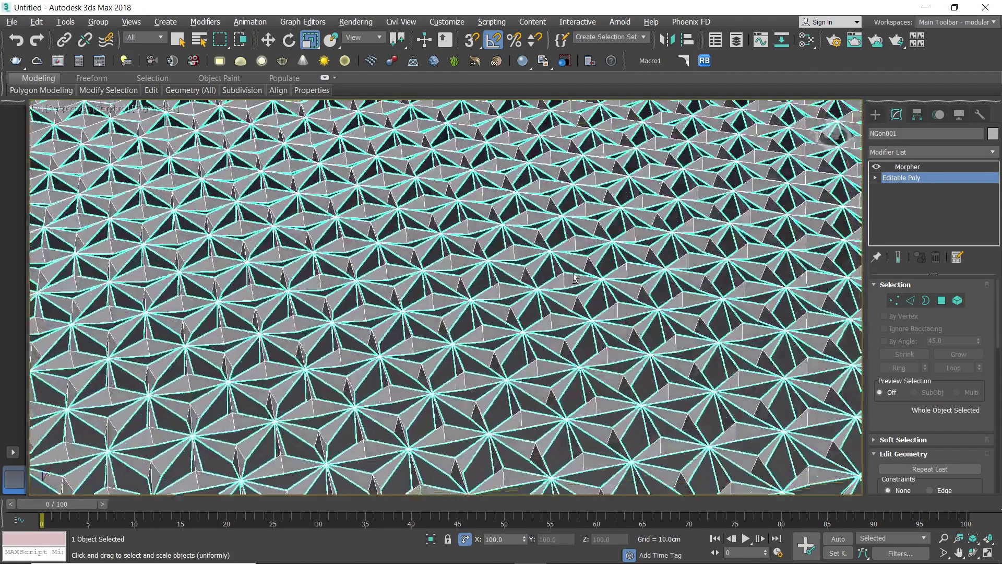
pyautogui.keyDown('alt'); pyautogui.moveTo(574, 276); pyautogui.dragTo(538, 255, button='middle'); pyautogui.keyUp('alt')
pyautogui.scroll(-5, 501, 332)
# Step: Capture the mesh's current state in the second, empty Morpher channel as state_02
pyautogui.click(907, 166)
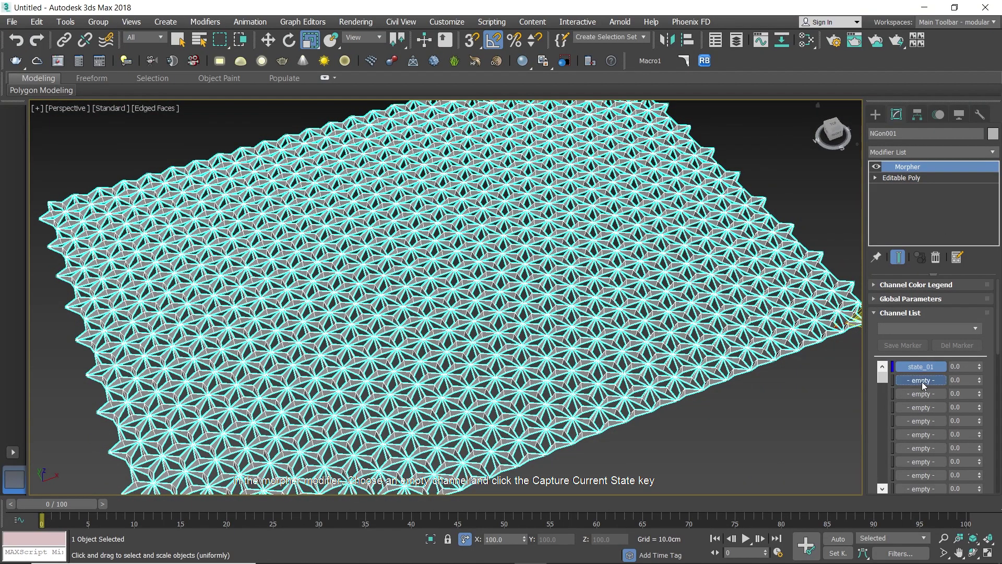
pyautogui.click(921, 381)
pyautogui.moveTo(999, 344); pyautogui.dragTo(998, 413)
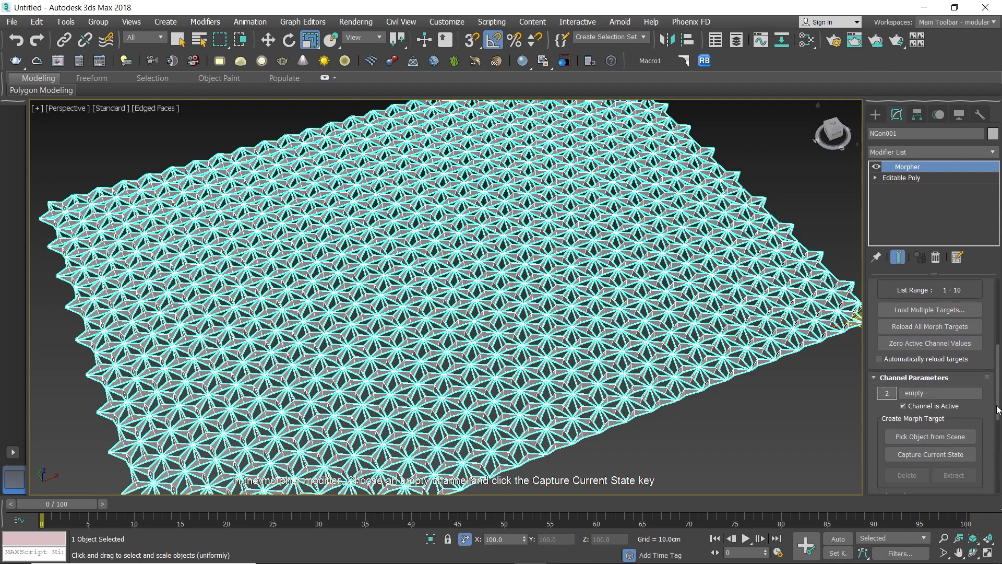
pyautogui.click(922, 453)
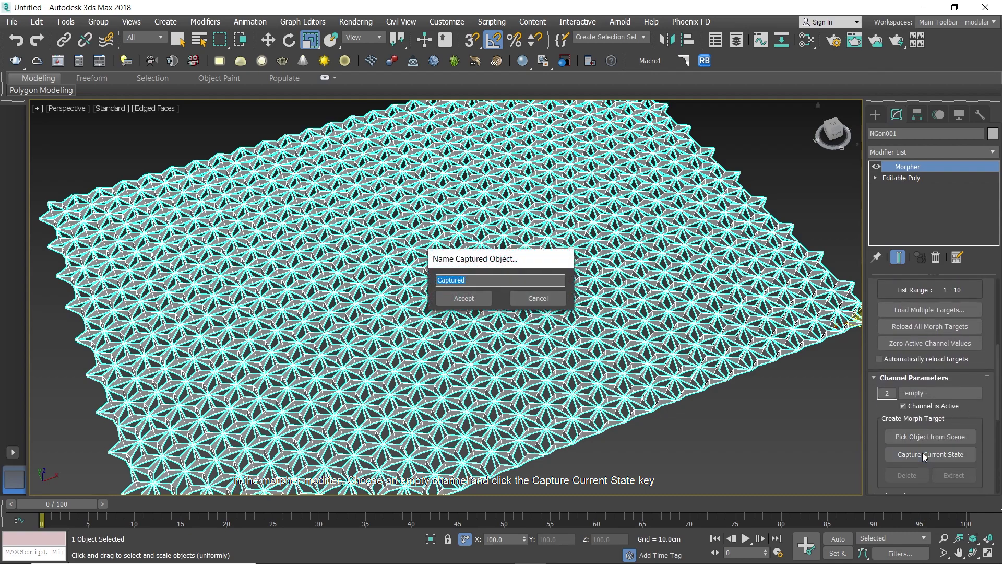
pyautogui.write('state_02')
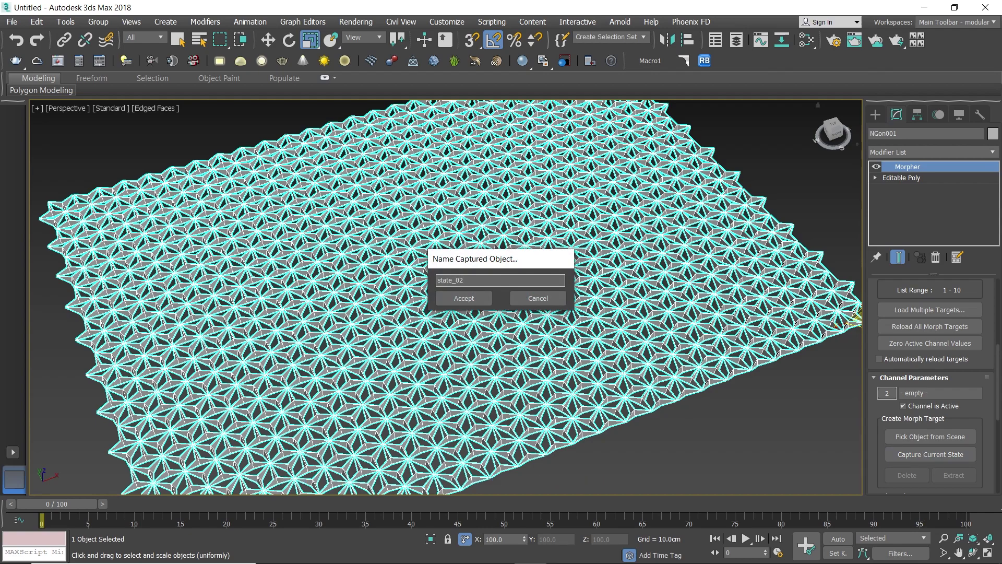
pyautogui.click(462, 298)
# Step: Add a Vol. Select modifier above the Morpher in the mesh's modifier stack
pyautogui.moveTo(470, 292); pyautogui.dragTo(529, 292, button='middle')
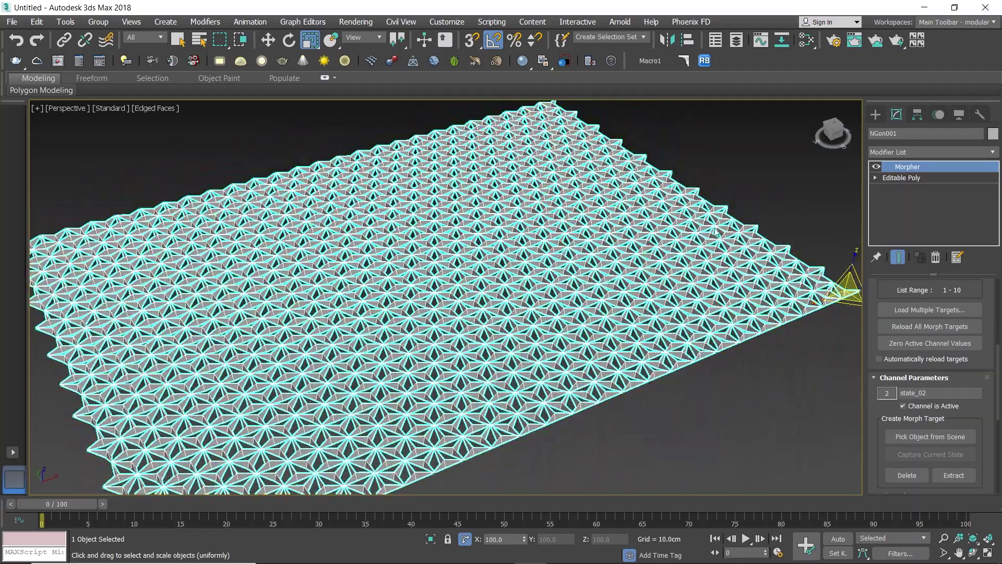
pyautogui.keyDown('alt'); pyautogui.moveTo(751, 205); pyautogui.dragTo(727, 209, button='middle'); pyautogui.keyUp('alt')
pyautogui.scroll(5, 977, 310)
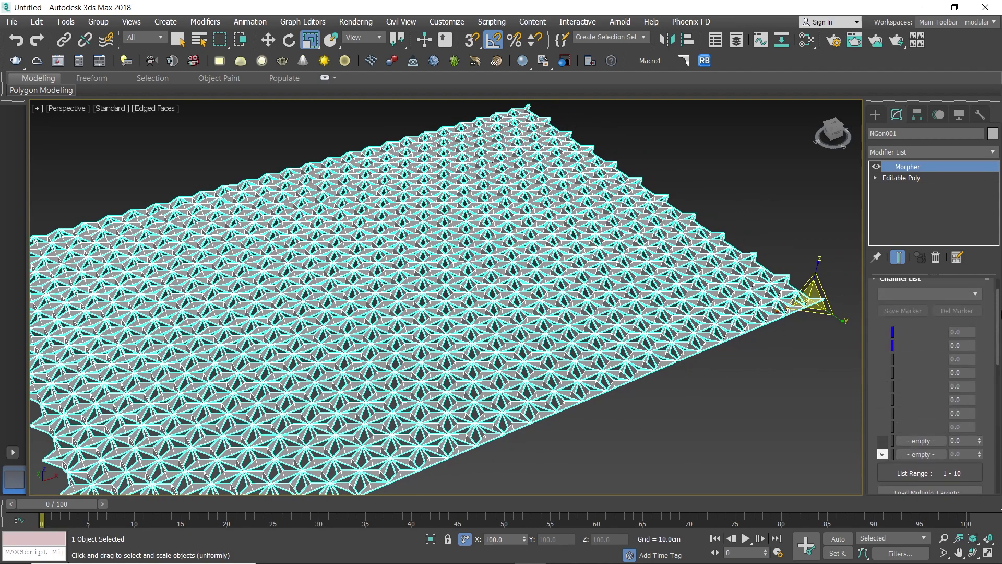
pyautogui.click(992, 152)
pyautogui.press('v')
pyautogui.press('v')
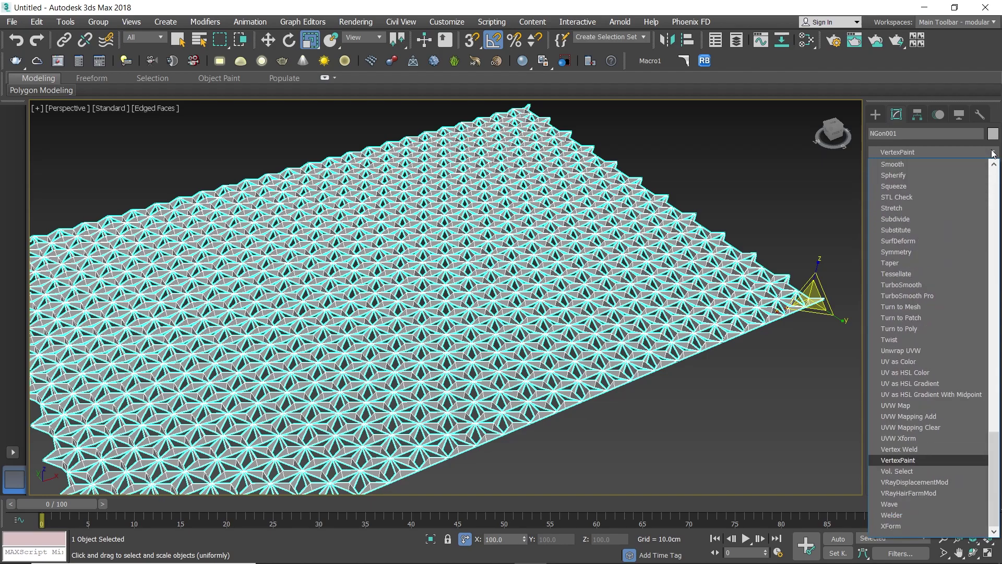
pyautogui.click(911, 472)
# Step: Set Vol. Select to the Vertex stack selection level and to select by Mesh Object volume
pyautogui.scroll(-4, 680, 319)
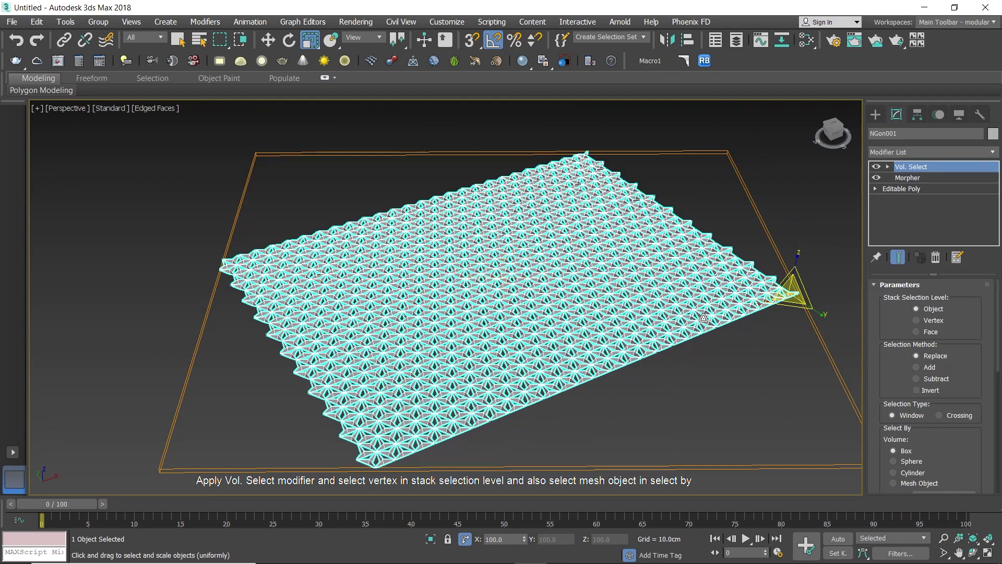
pyautogui.keyDown('alt'); pyautogui.moveTo(680, 320); pyautogui.dragTo(675, 319, button='middle'); pyautogui.keyUp('alt')
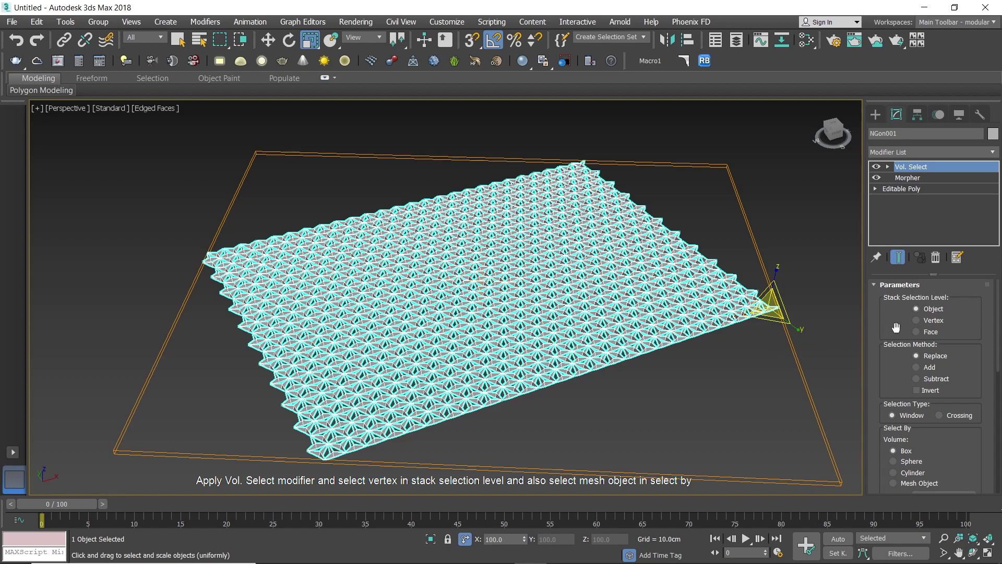
pyautogui.click(917, 321)
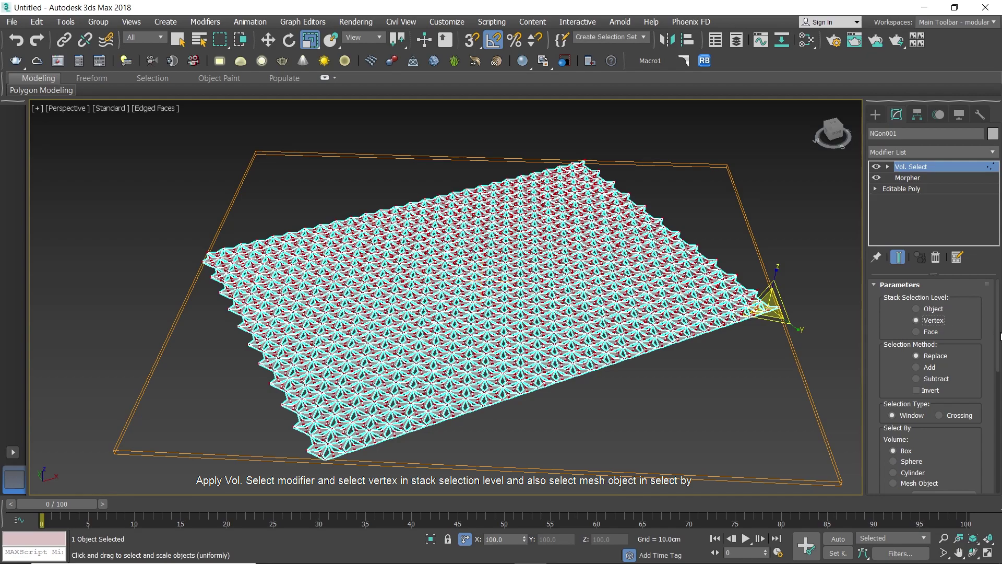
pyautogui.moveTo(1000, 336); pyautogui.dragTo(999, 340)
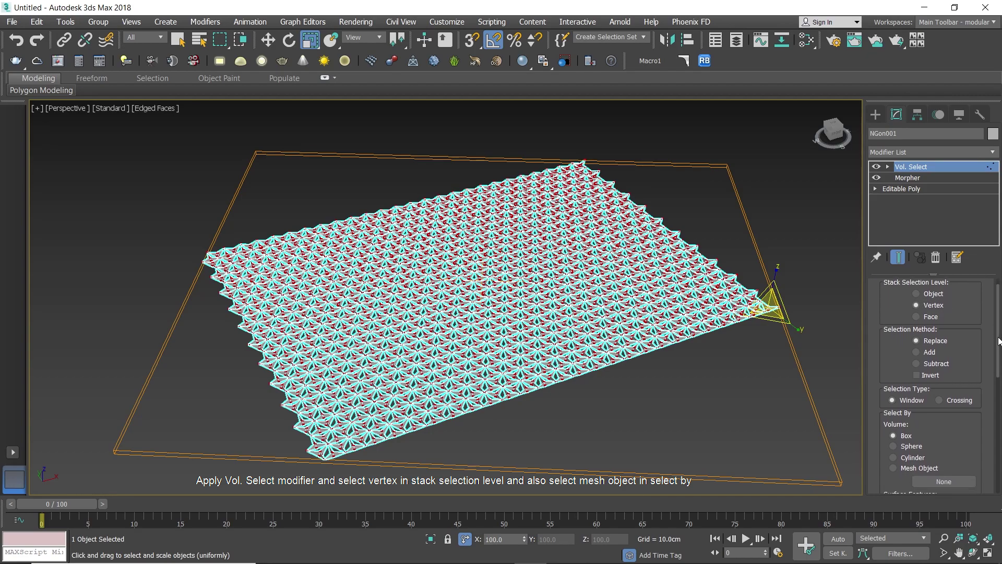
pyautogui.scroll(-2, 910, 423)
pyautogui.click(893, 434)
pyautogui.moveTo(750, 399); pyautogui.dragTo(719, 390, button='middle')
pyautogui.scroll(6, 551, 331)
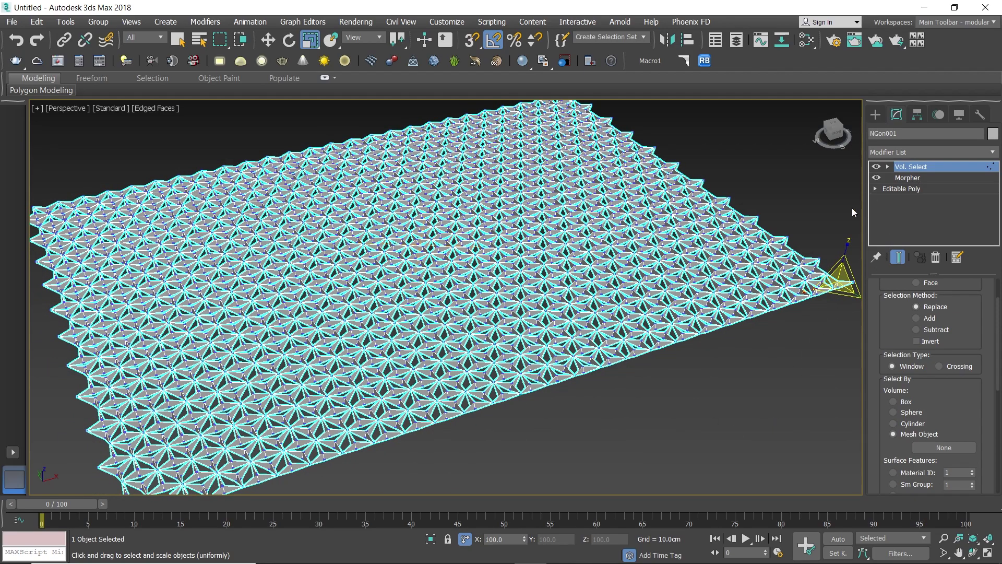
# Step: Create a standard box about 760 cm long, 69 cm wide and 366 cm high in front of the panel
pyautogui.click(876, 115)
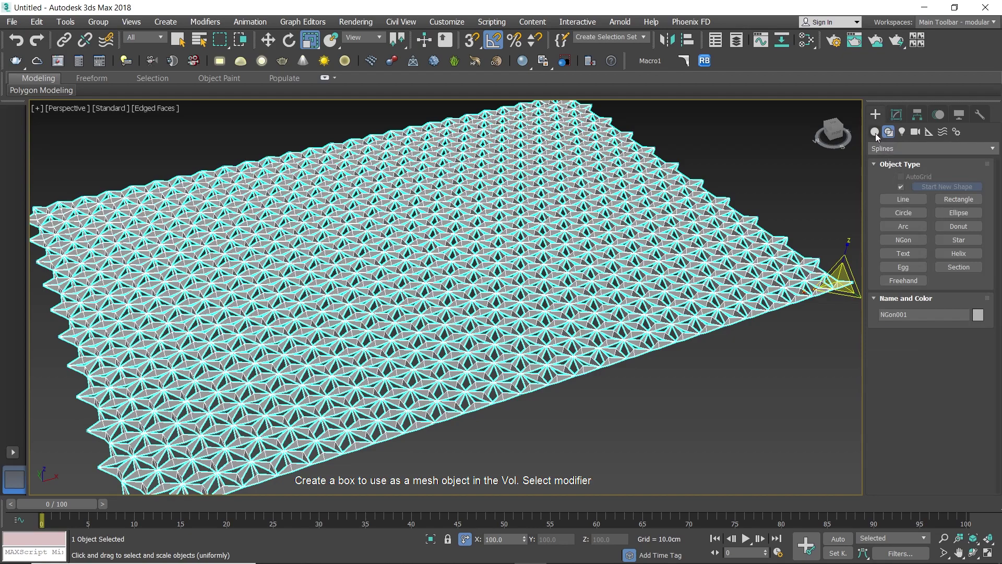
pyautogui.click(904, 189)
pyautogui.scroll(-5, 644, 339)
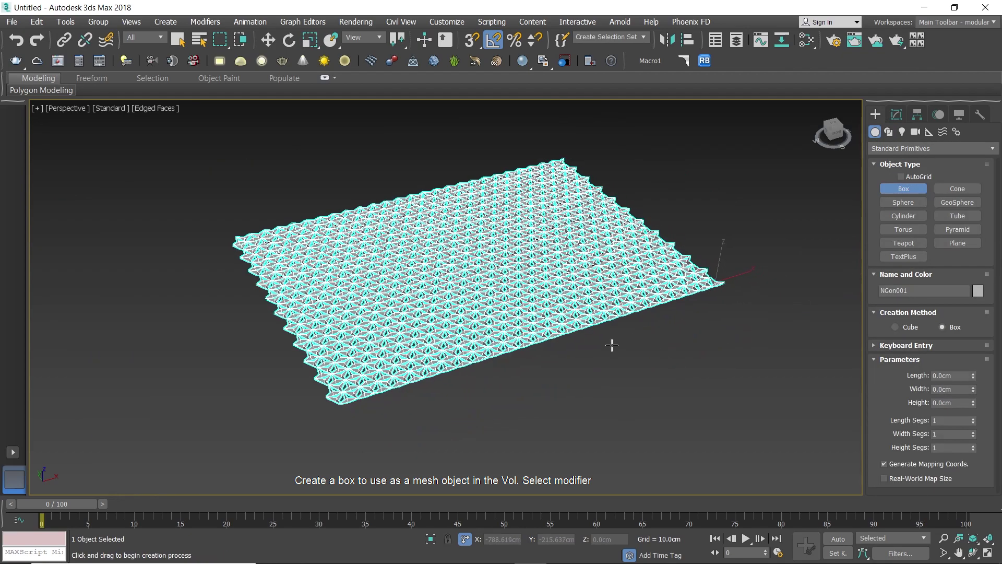
pyautogui.moveTo(612, 344); pyautogui.dragTo(720, 433)
pyautogui.click(729, 360)
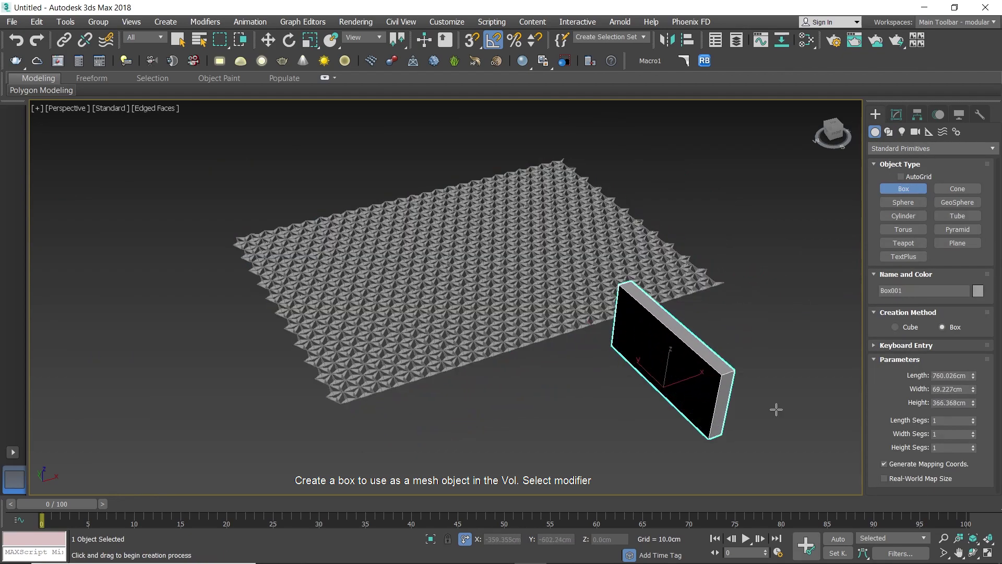
# Step: Set the box's length to 2000 cm, width to 50 cm and height to 500 cm
pyautogui.doubleClick(946, 375)
pyautogui.write('2000')
pyautogui.press('Tab')
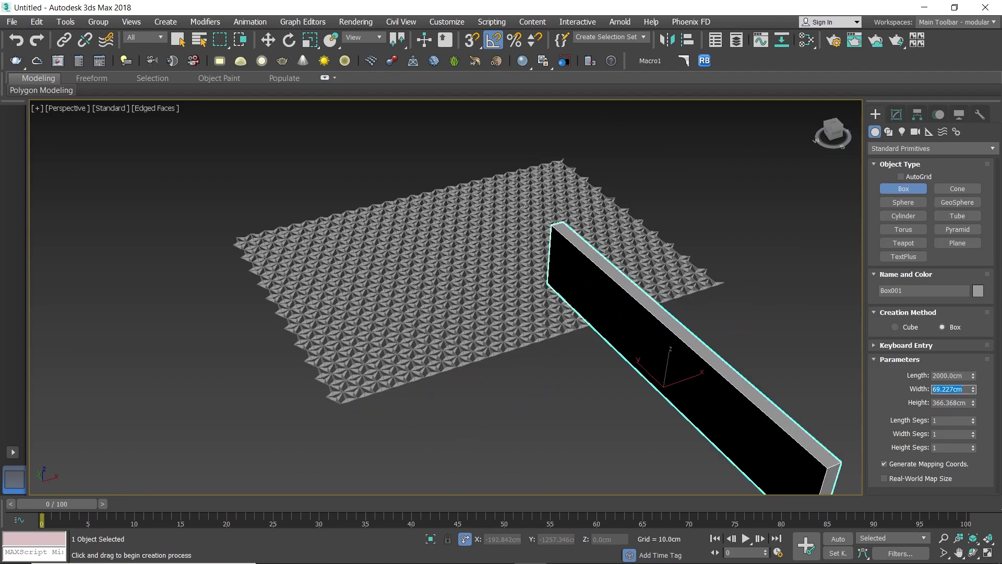
pyautogui.press('Tab')
pyautogui.write('500')
pyautogui.press('Return')
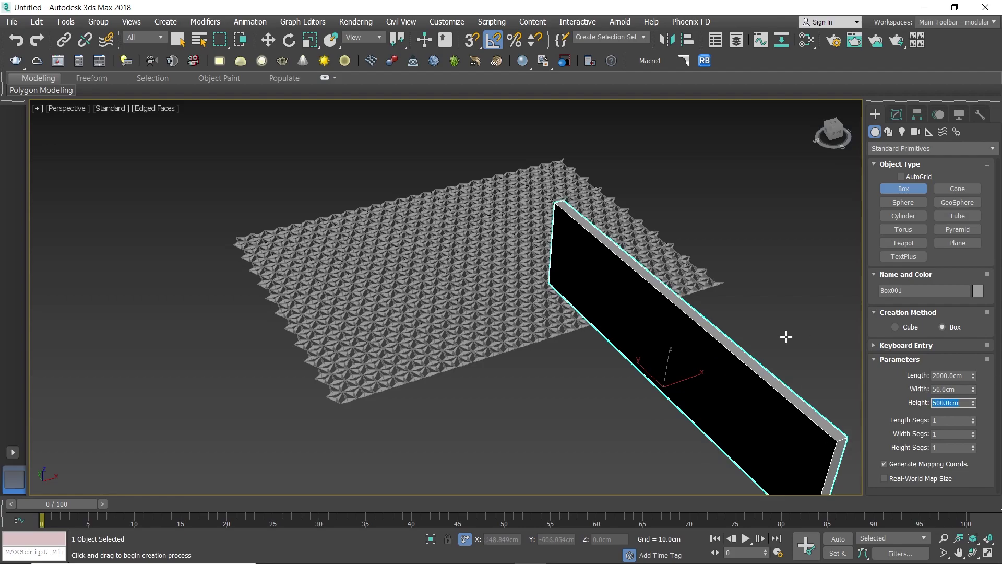
# Step: Move the box in the XY plane so it stands along the far-right edge of the triangle panel
pyautogui.scroll(-4, 747, 339)
pyautogui.scroll(4, 753, 336)
pyautogui.scroll(-2, 706, 330)
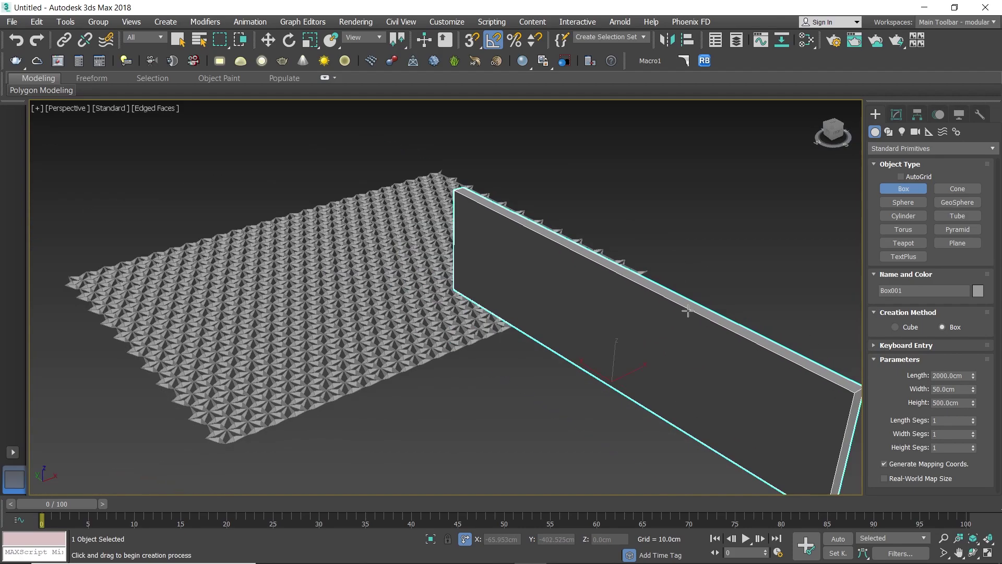
pyautogui.moveTo(685, 309); pyautogui.dragTo(694, 309, button='middle')
pyautogui.press('w')
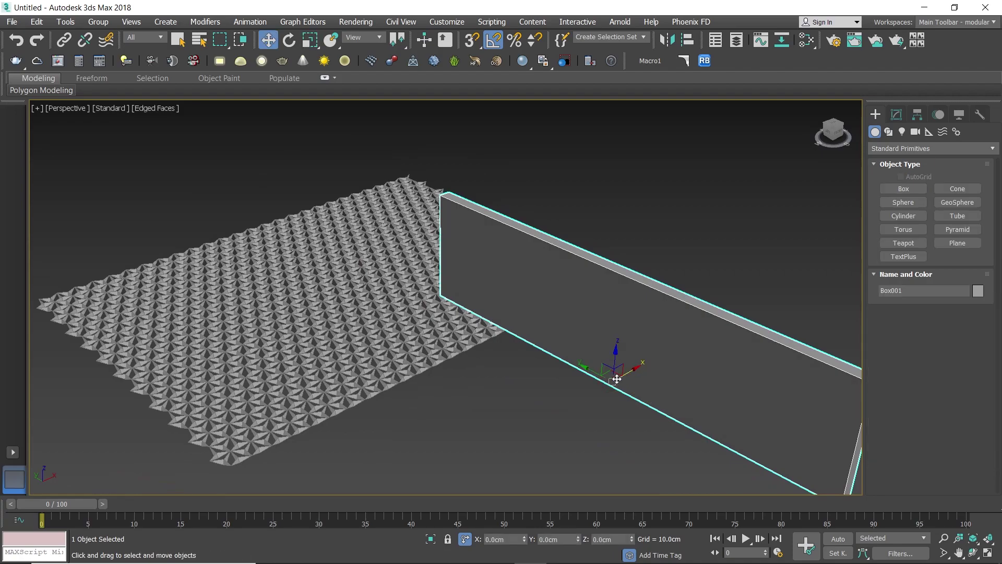
pyautogui.moveTo(606, 368); pyautogui.dragTo(502, 313)
# Step: Assign the long box as the mesh object that defines the triangle panel's Vol. Select volume
pyautogui.click(446, 321)
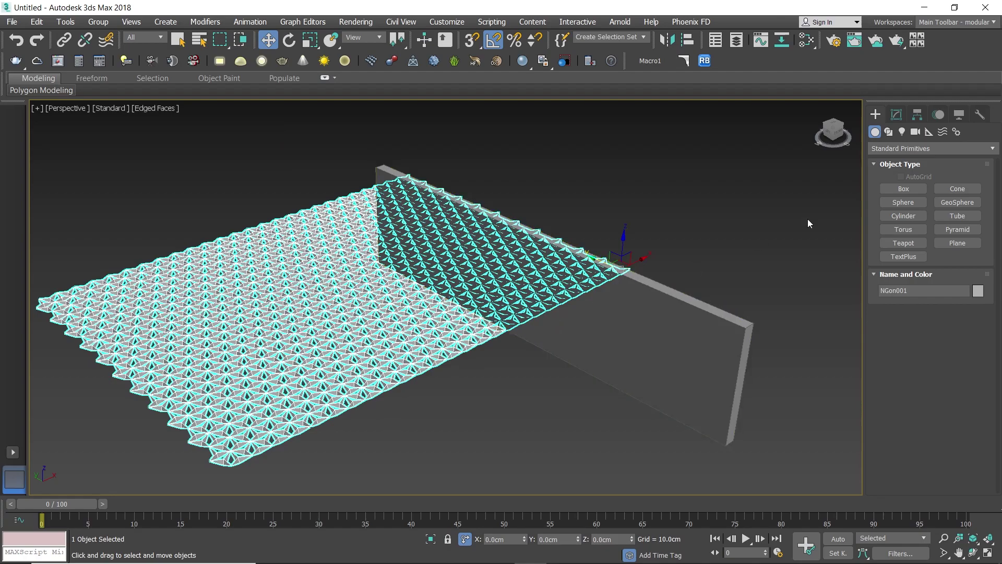
pyautogui.click(897, 116)
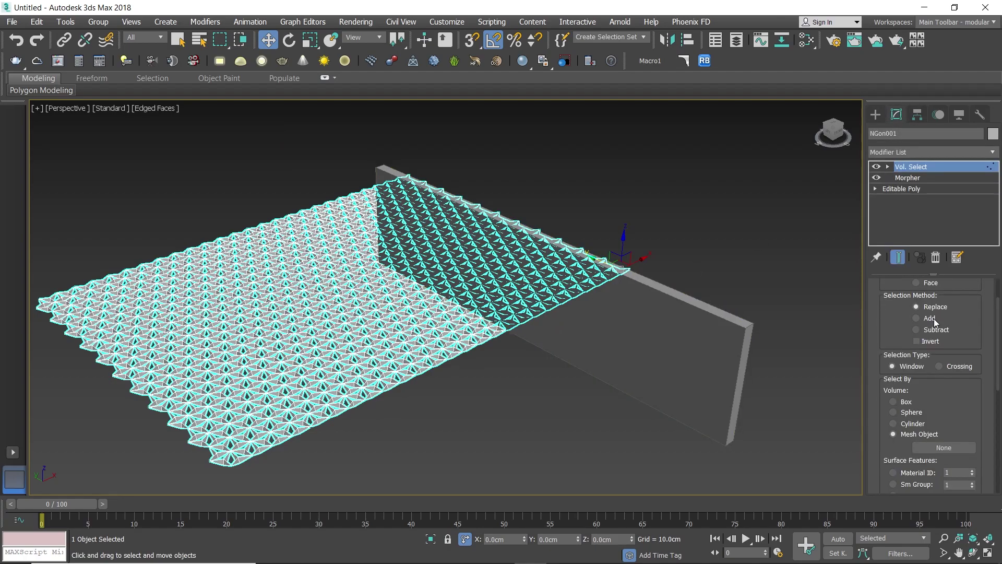
pyautogui.click(958, 448)
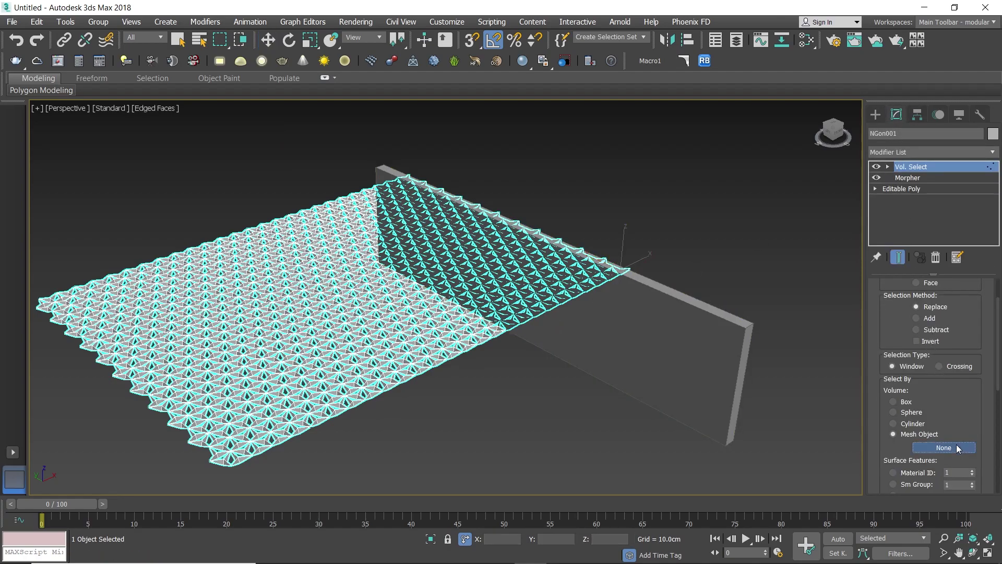
pyautogui.click(706, 344)
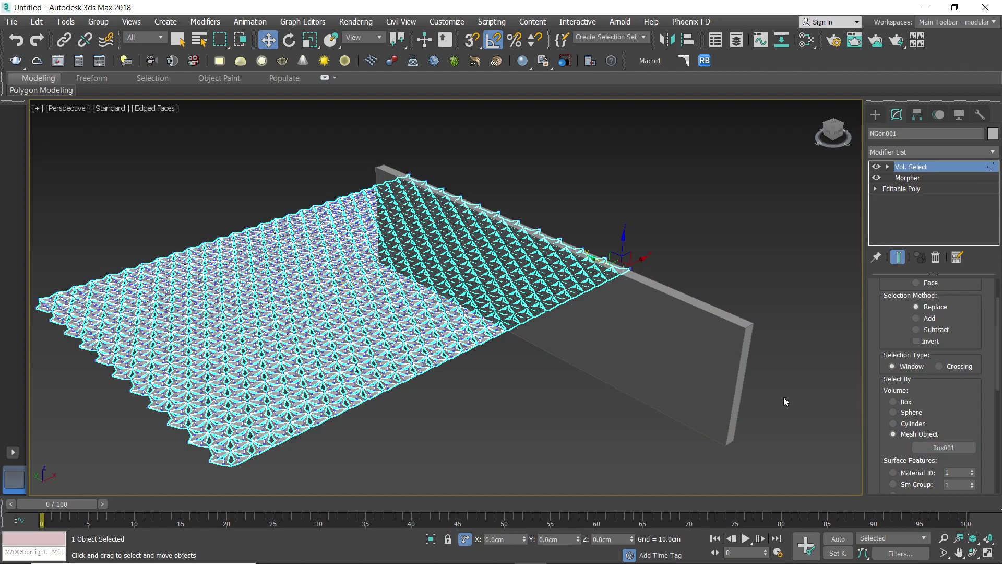
# Step: Enable soft selection in the panel's Vol. Select modifier with a falloff of 300
pyautogui.moveTo(998, 360); pyautogui.dragTo(998, 335)
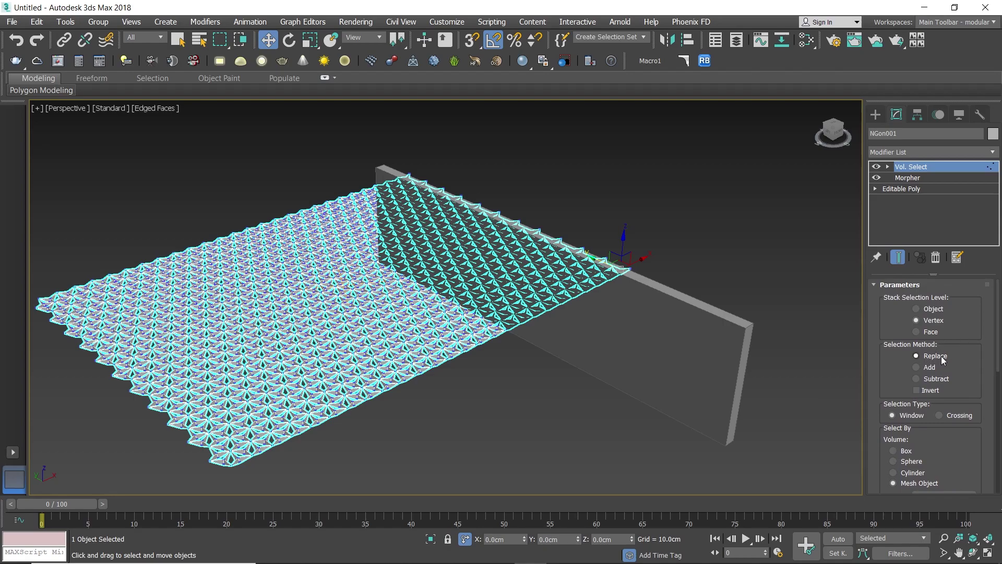
pyautogui.scroll(-5, 988, 448)
pyautogui.scroll(-1, 988, 448)
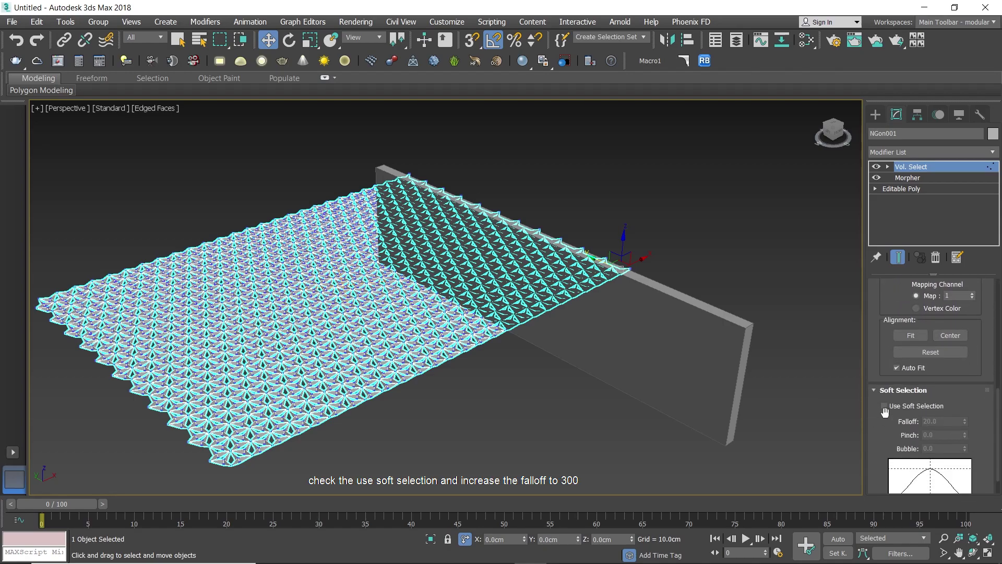
pyautogui.click(884, 407)
pyautogui.click(944, 422)
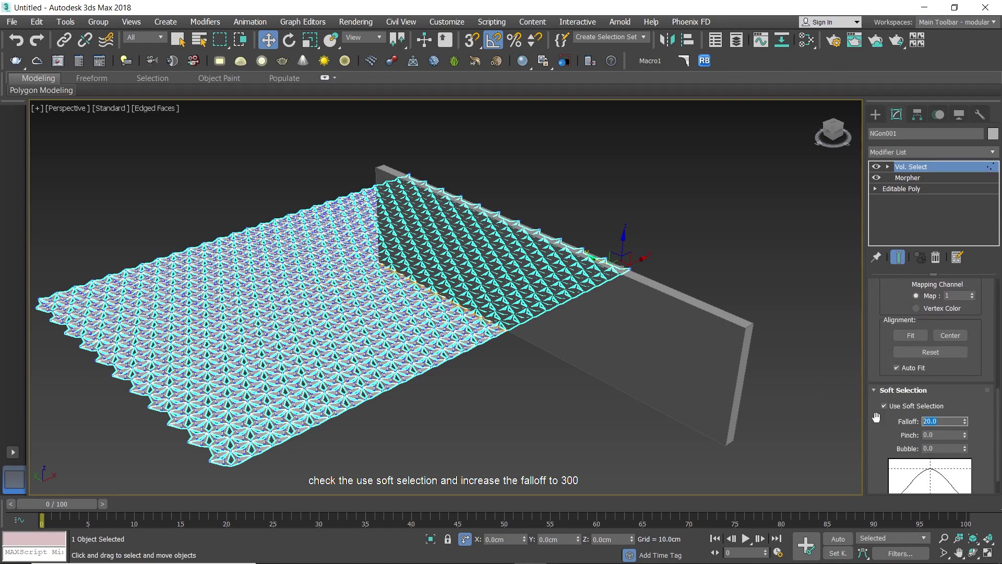
pyautogui.write('300')
pyautogui.press('Return')
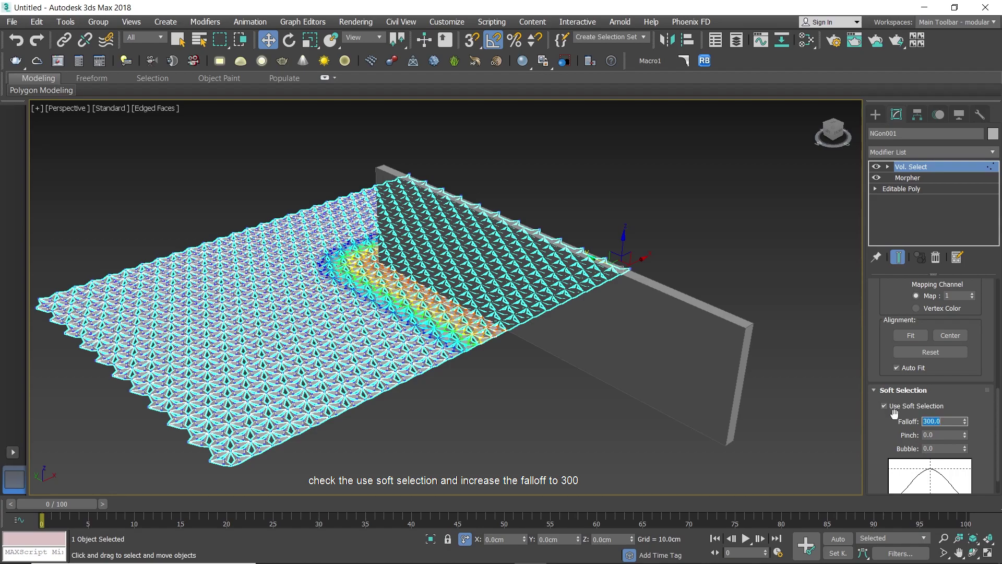
pyautogui.moveTo(999, 424); pyautogui.dragTo(999, 444)
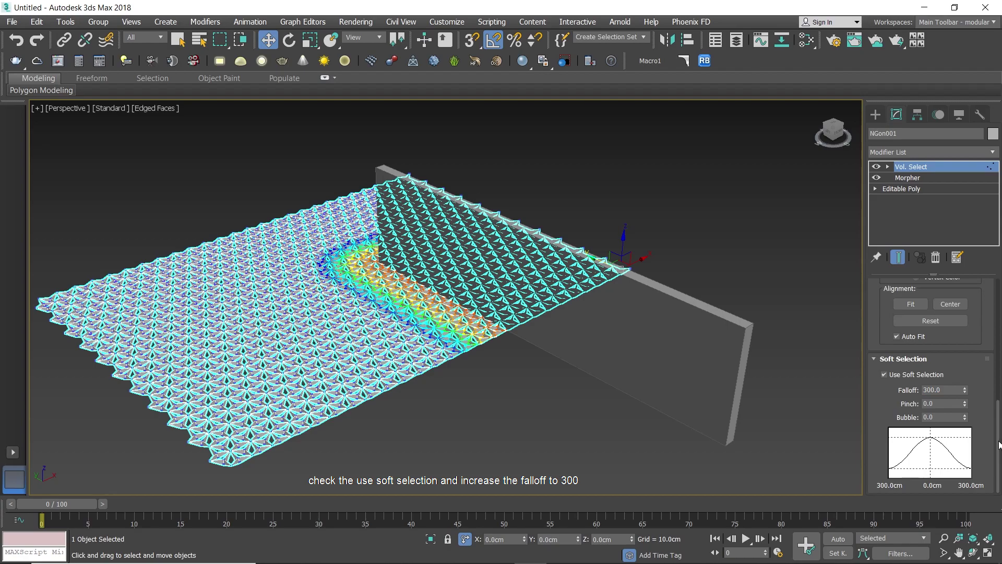
# Step: Place the Vol. Select modifier below Morpher in the stack and set Morpher's state_01 channel to 100
pyautogui.moveTo(924, 170); pyautogui.dragTo(924, 188)
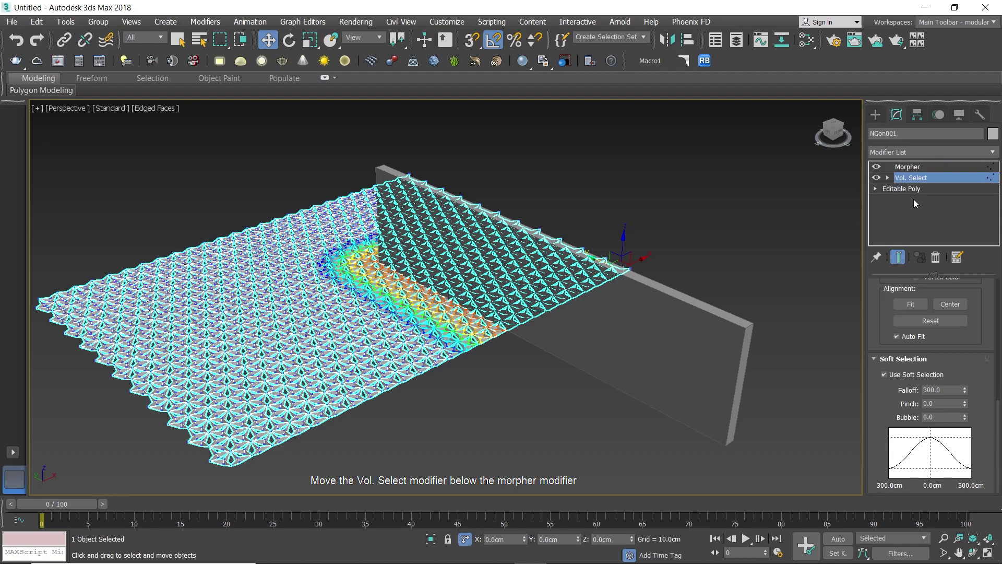
pyautogui.click(926, 167)
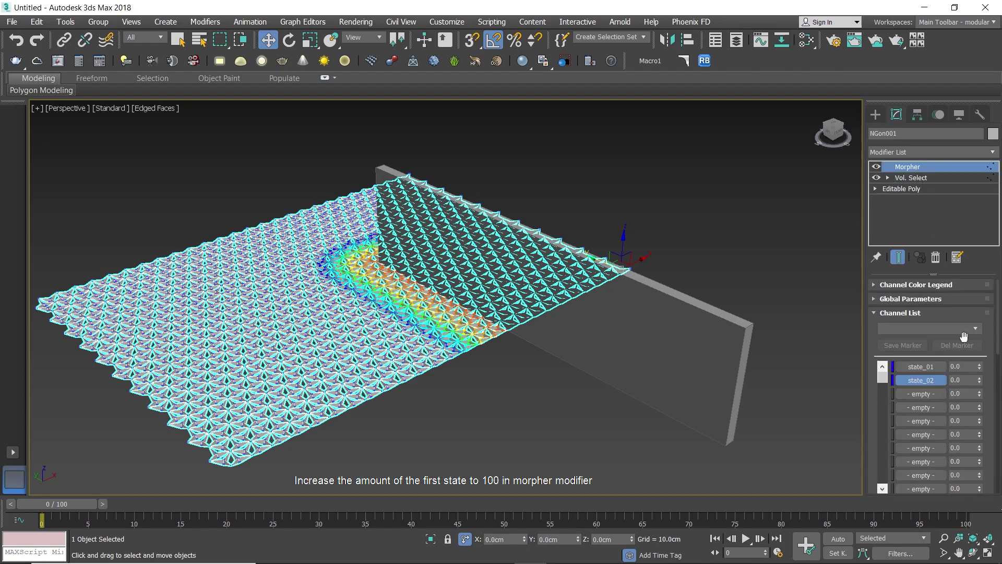
pyautogui.moveTo(983, 370); pyautogui.dragTo(980, 298)
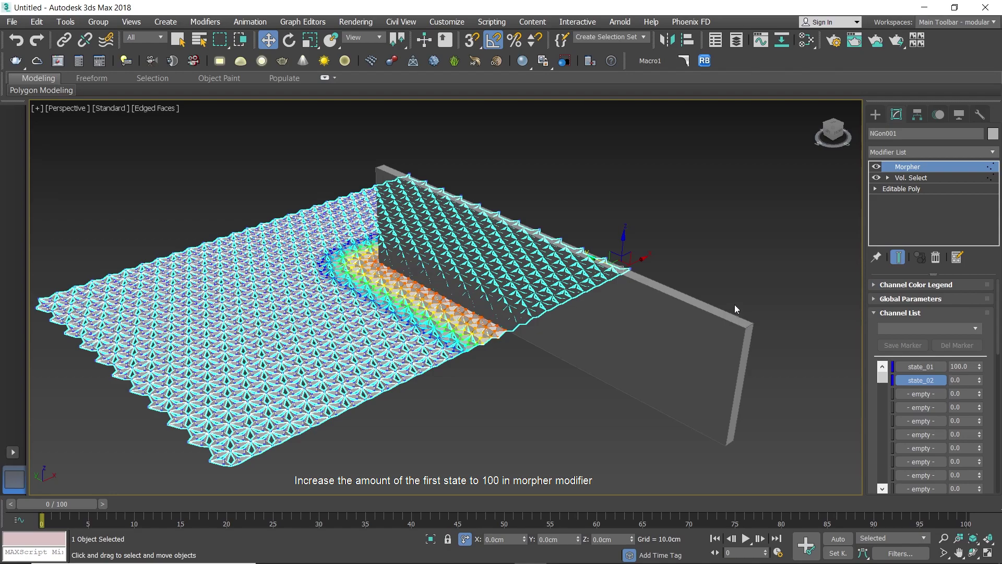
# Step: Move the box across the triangle panel to examine how the triangles respond, leaving it over the panel's interior
pyautogui.click(784, 277)
pyautogui.click(568, 313)
pyautogui.keyDown('alt'); pyautogui.moveTo(569, 313); pyautogui.dragTo(467, 364, button='middle'); pyautogui.keyUp('alt')
pyautogui.moveTo(709, 273); pyautogui.dragTo(553, 327, button='middle')
pyautogui.scroll(3, 533, 328)
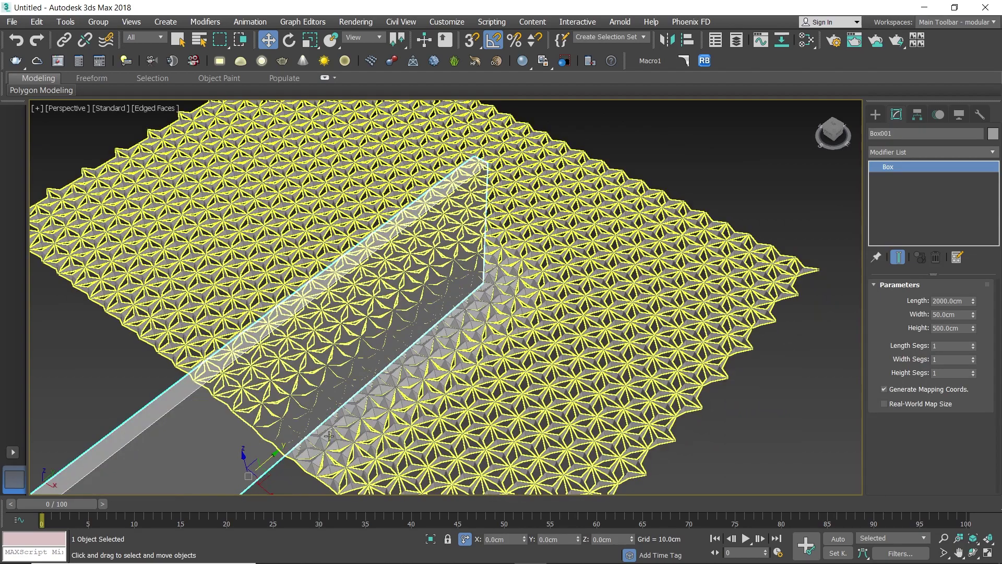
pyautogui.moveTo(269, 460); pyautogui.dragTo(345, 241)
pyautogui.keyDown('alt'); pyautogui.moveTo(346, 240); pyautogui.dragTo(745, 223, button='middle'); pyautogui.keyUp('alt')
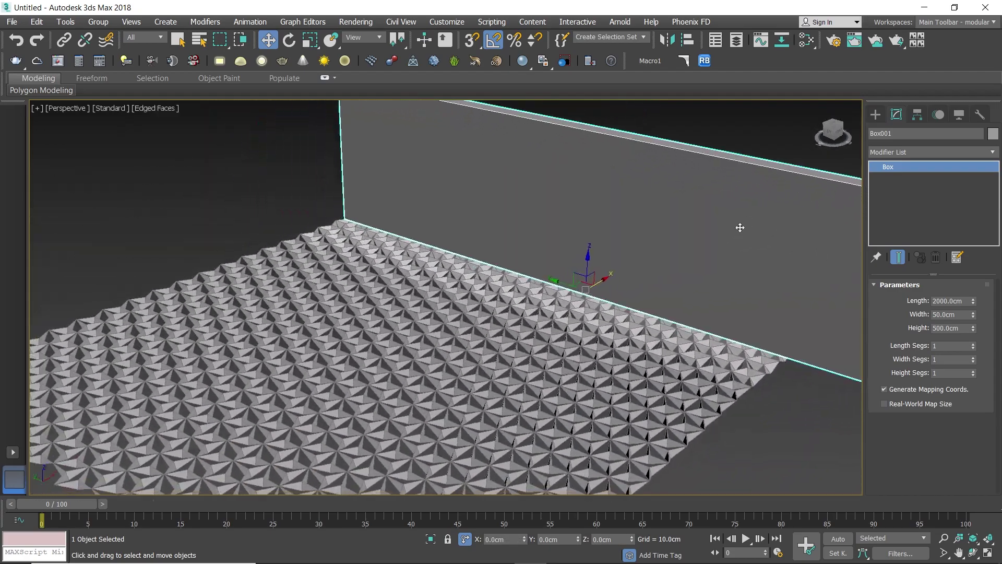
pyautogui.keyDown('alt'); pyautogui.moveTo(586, 288); pyautogui.dragTo(637, 272, button='middle'); pyautogui.keyUp('alt')
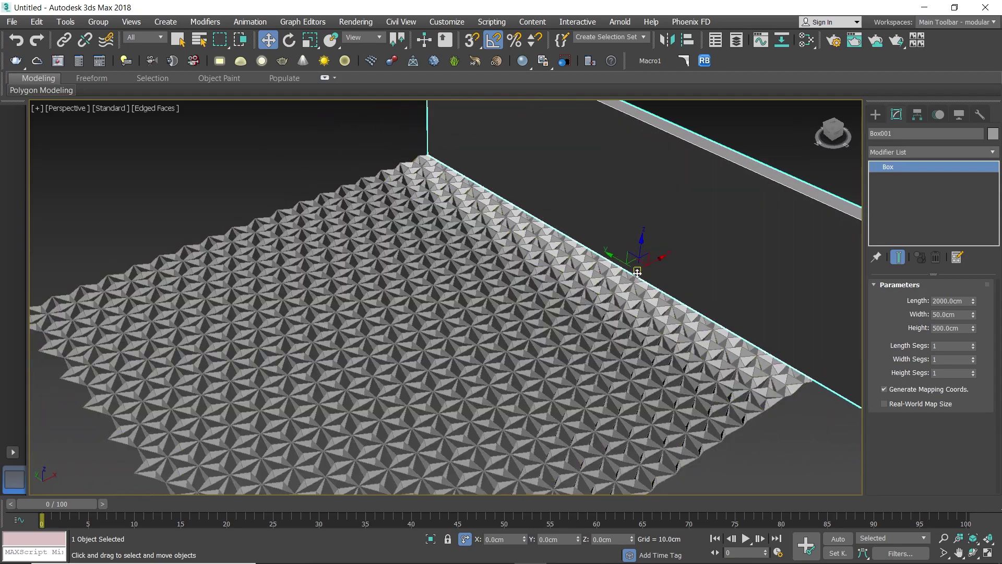
pyautogui.moveTo(651, 264); pyautogui.dragTo(515, 342)
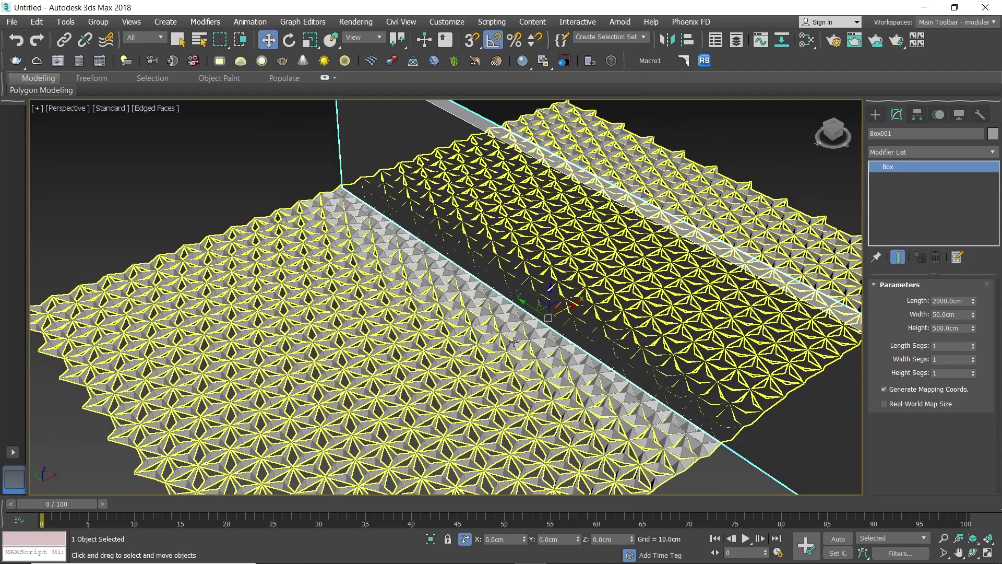
# Step: Invert the panel's Vol. Select selection to reverse the box's effect on the triangles
pyautogui.click(639, 387)
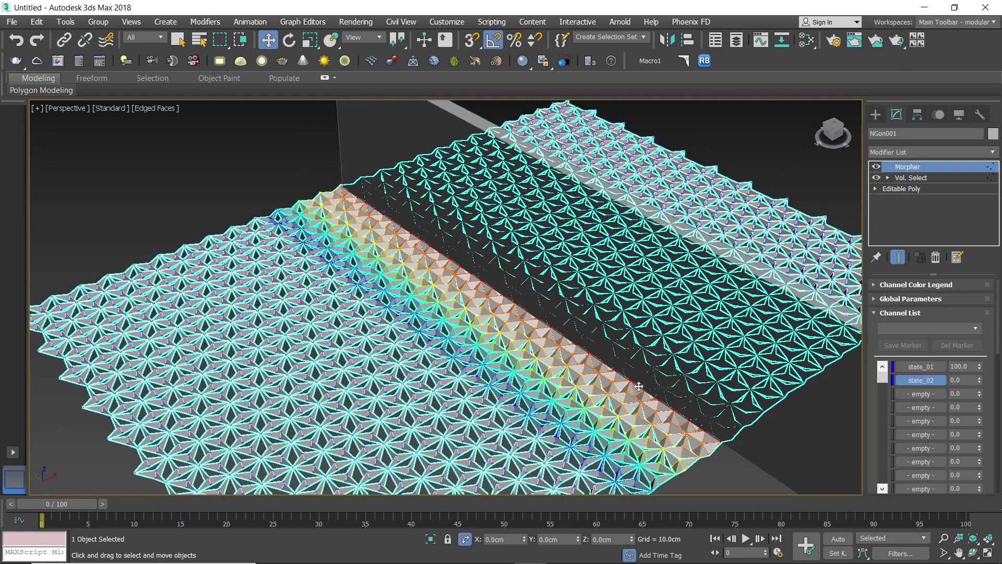
pyautogui.click(925, 179)
pyautogui.moveTo(999, 405); pyautogui.dragTo(984, 320)
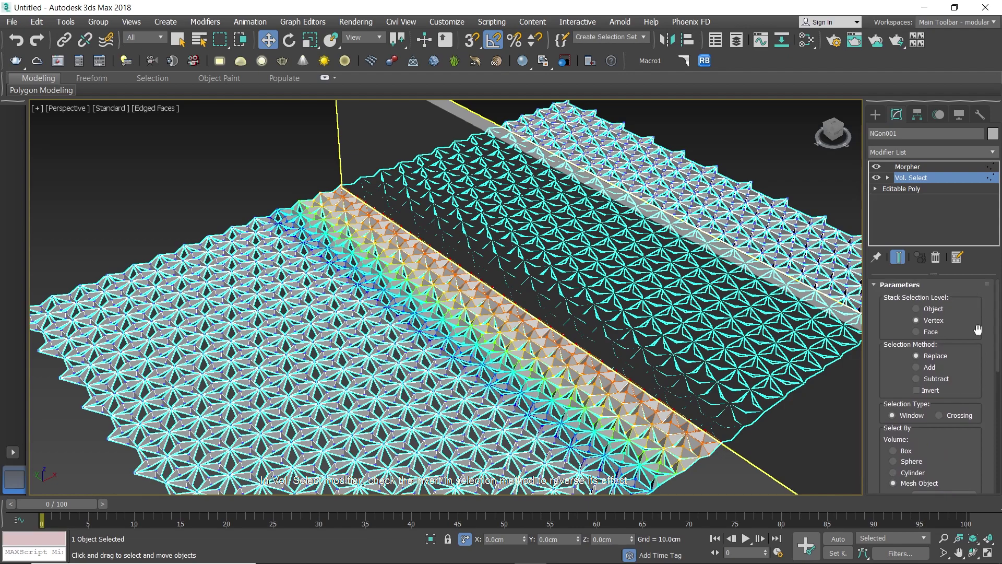
pyautogui.click(917, 390)
pyautogui.keyDown('alt'); pyautogui.moveTo(709, 372); pyautogui.dragTo(501, 220, button='middle'); pyautogui.keyUp('alt')
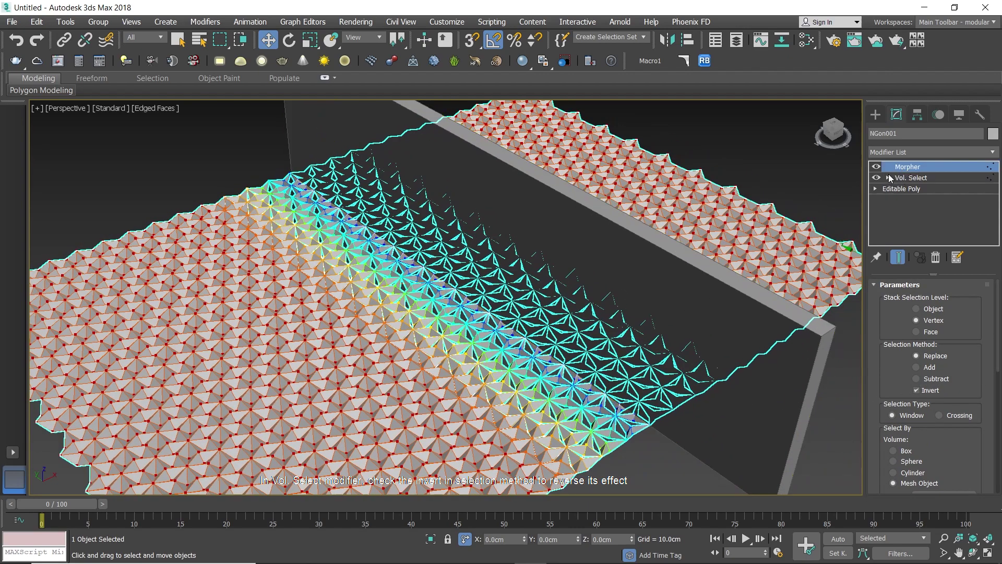
pyautogui.keyDown('alt'); pyautogui.moveTo(742, 241); pyautogui.dragTo(760, 228, button='middle'); pyautogui.keyUp('alt')
pyautogui.click(765, 225)
pyautogui.scroll(-6, 741, 231)
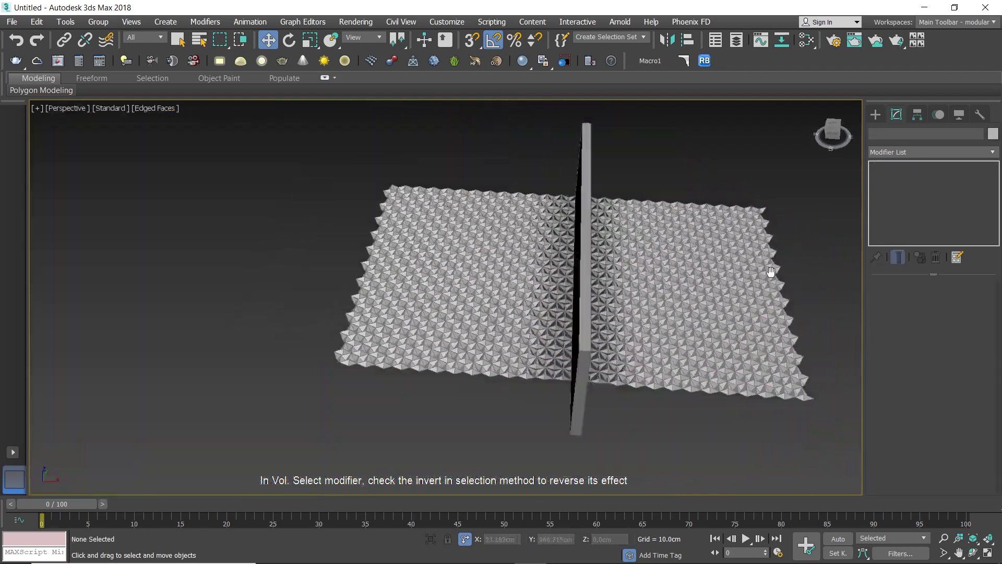
# Step: Move the box along X towards the panel's middle and rotate it about Z so it crosses the panel diagonally
pyautogui.keyDown('alt'); pyautogui.moveTo(767, 271); pyautogui.dragTo(547, 272, button='middle'); pyautogui.keyUp('alt')
pyautogui.scroll(8, 547, 272)
pyautogui.click(547, 272)
pyautogui.scroll(3, 554, 318)
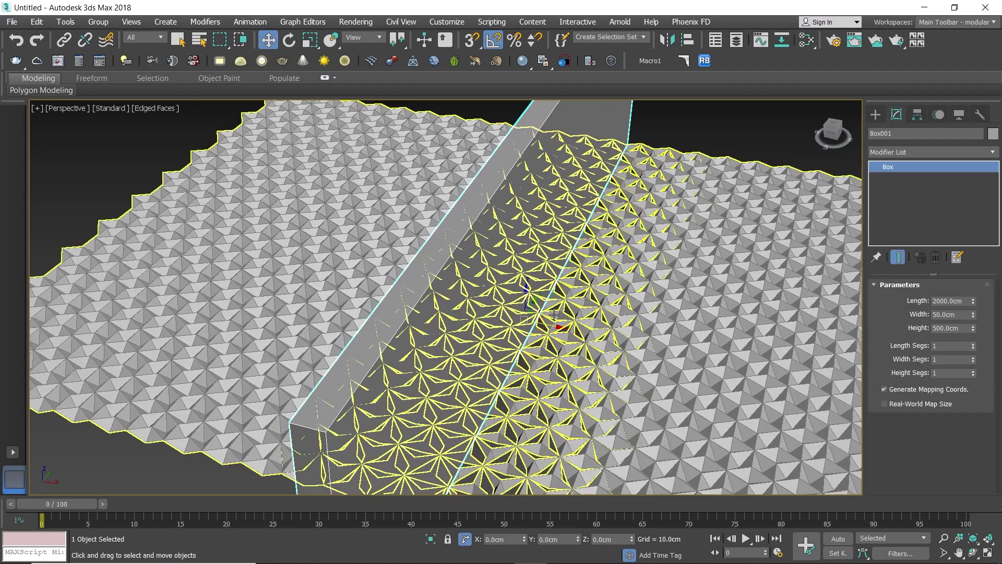
pyautogui.moveTo(556, 327); pyautogui.dragTo(493, 309)
pyautogui.press('e')
pyautogui.scroll(-4, 512, 305)
pyautogui.keyDown('alt'); pyautogui.moveTo(511, 306); pyautogui.dragTo(517, 326, button='middle'); pyautogui.keyUp('alt')
pyautogui.moveTo(517, 325); pyautogui.dragTo(491, 324)
pyautogui.moveTo(517, 293); pyautogui.dragTo(491, 305, button='middle')
# Step: Set the box's length to 2380 cm and shift it in the XY plane to run along the panel's diagonal
pyautogui.moveTo(974, 298); pyautogui.dragTo(968, 292)
pyautogui.press('w')
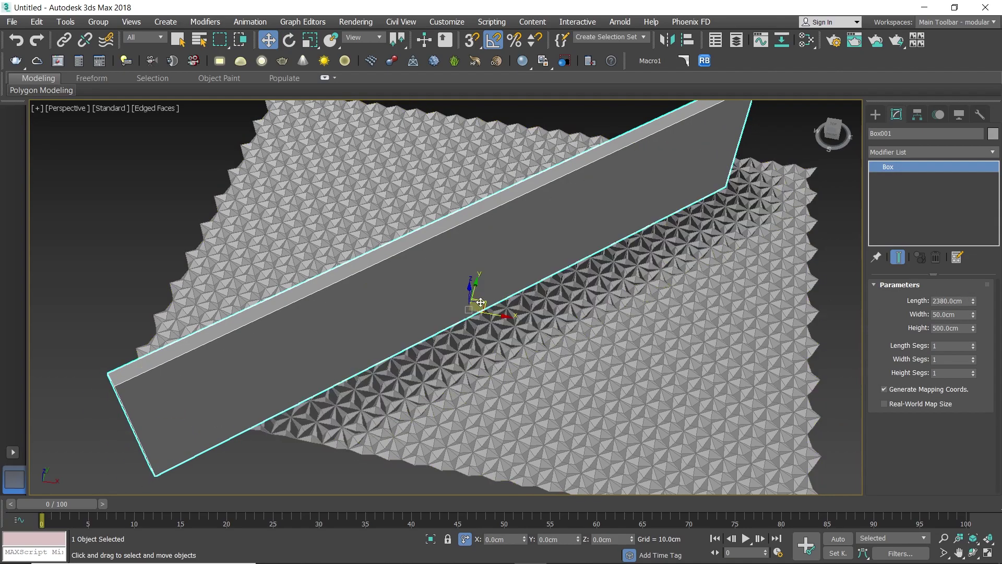
pyautogui.moveTo(483, 302)
pyautogui.mouseDown()
pyautogui.moveTo(506, 279)
pyautogui.moveTo(719, 324)
pyautogui.moveTo(358, 282)
pyautogui.moveTo(676, 333)
pyautogui.moveTo(497, 308)
pyautogui.mouseUp()
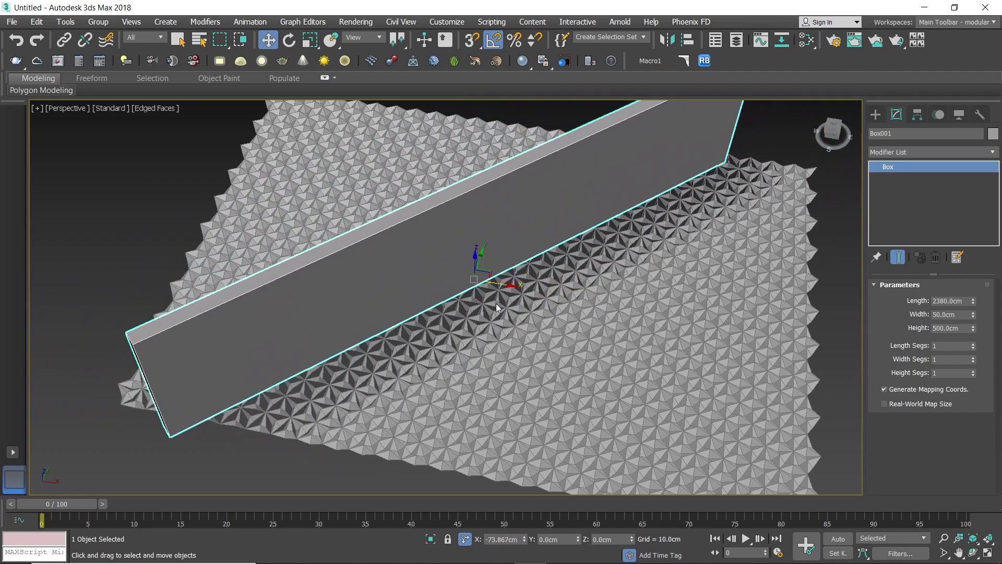
pyautogui.scroll(-5, 496, 307)
pyautogui.keyDown('alt'); pyautogui.moveTo(496, 308); pyautogui.dragTo(649, 309, button='middle'); pyautogui.keyUp('alt')
# Step: Add an Edit Poly modifier above Morpher on the triangle panel
pyautogui.click(531, 307)
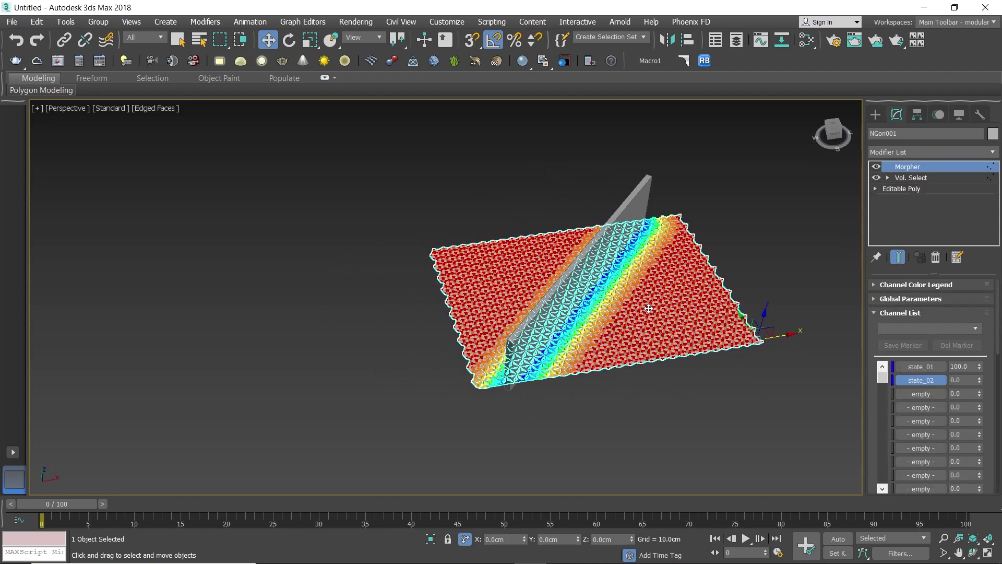
pyautogui.click(995, 153)
pyautogui.press('e')
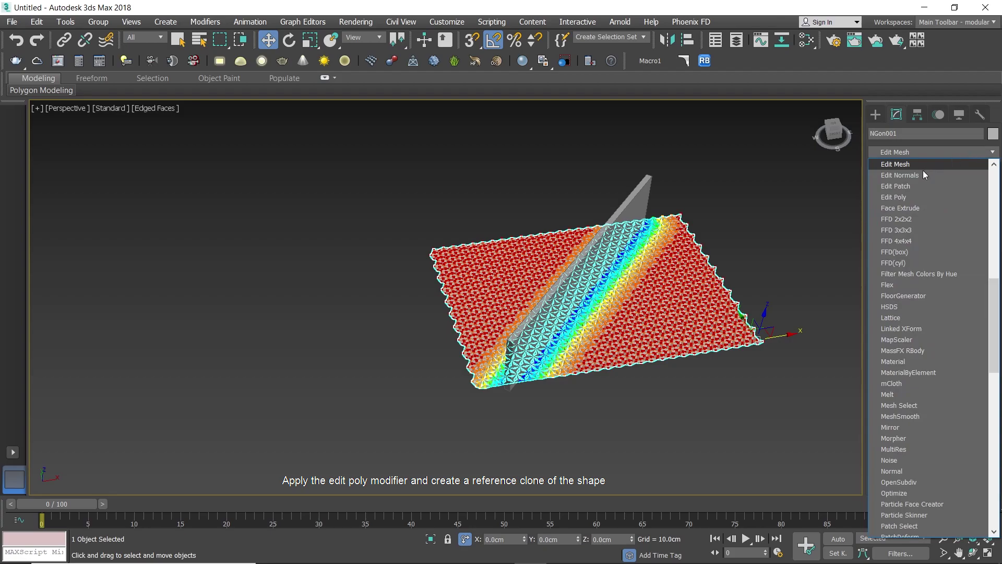
pyautogui.click(904, 196)
pyautogui.scroll(5, 632, 318)
pyautogui.scroll(-8, 631, 318)
pyautogui.moveTo(631, 318); pyautogui.dragTo(665, 322, button='middle')
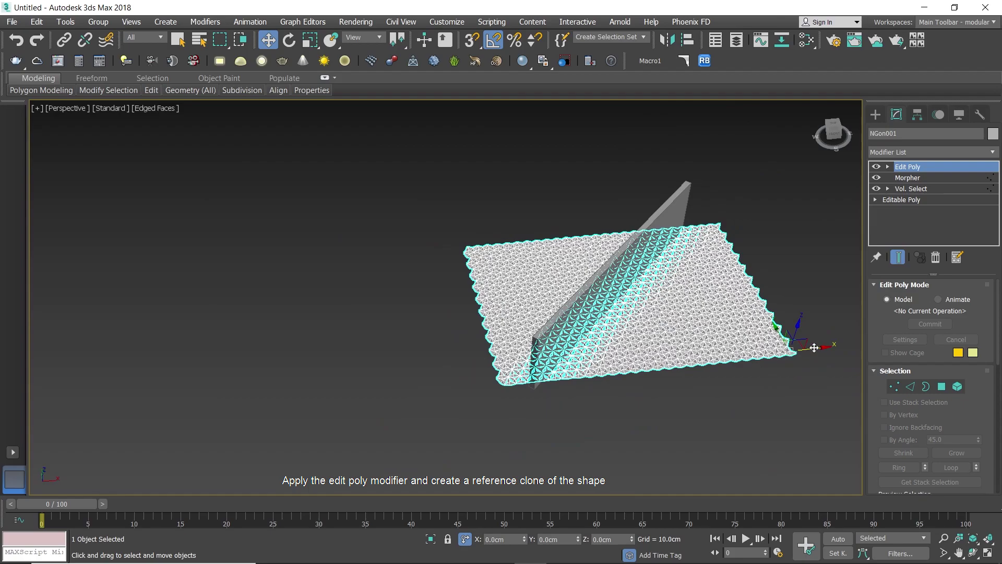
# Step: Clone the panel along the negative X axis as one reference named NGon002
pyautogui.moveTo(815, 348)
pyautogui.keyDown('shift'); pyautogui.mouseDown()
pyautogui.moveTo(626, 347)
pyautogui.moveTo(412, 365)
pyautogui.moveTo(298, 346)
pyautogui.moveTo(327, 341)
pyautogui.mouseUp(); pyautogui.keyUp('shift')
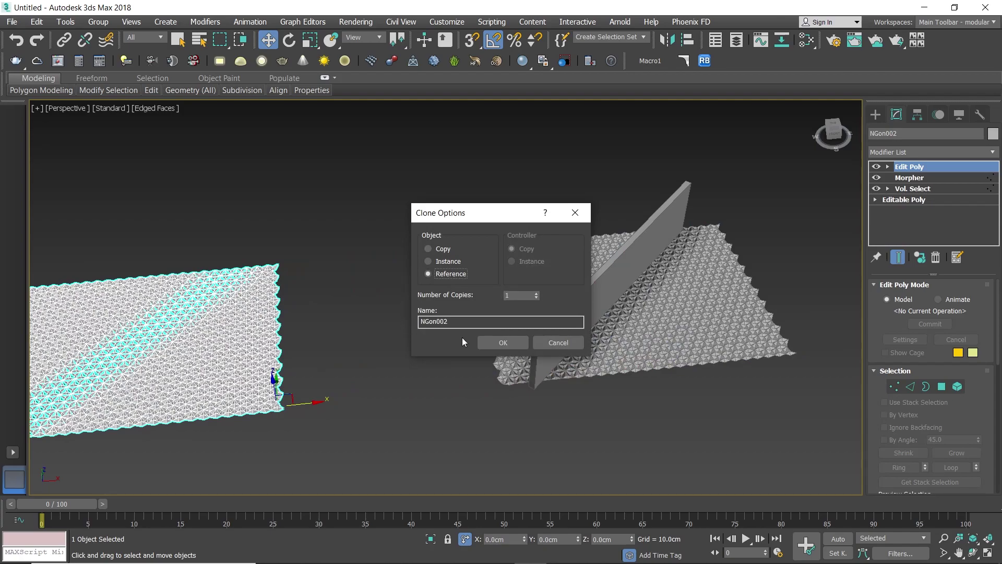
pyautogui.click(501, 342)
pyautogui.keyDown('alt'); pyautogui.moveTo(492, 342); pyautogui.dragTo(493, 307, button='middle'); pyautogui.keyUp('alt')
pyautogui.scroll(4, 493, 310)
# Step: Rotate the cloned panel 90 degrees about the X axis so it stands upright
pyautogui.press('e')
pyautogui.scroll(1, 653, 277)
pyautogui.moveTo(643, 274); pyautogui.dragTo(670, 312)
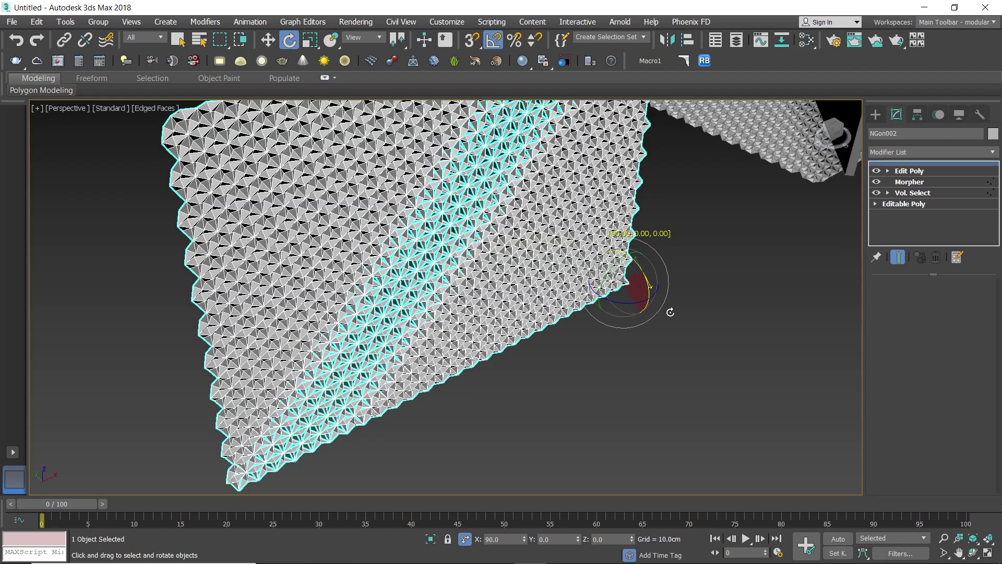
pyautogui.scroll(-3, 670, 317)
pyautogui.moveTo(600, 317); pyautogui.dragTo(501, 299, button='middle')
pyautogui.moveTo(539, 264); pyautogui.dragTo(647, 290, button='middle')
pyautogui.scroll(2, 559, 282)
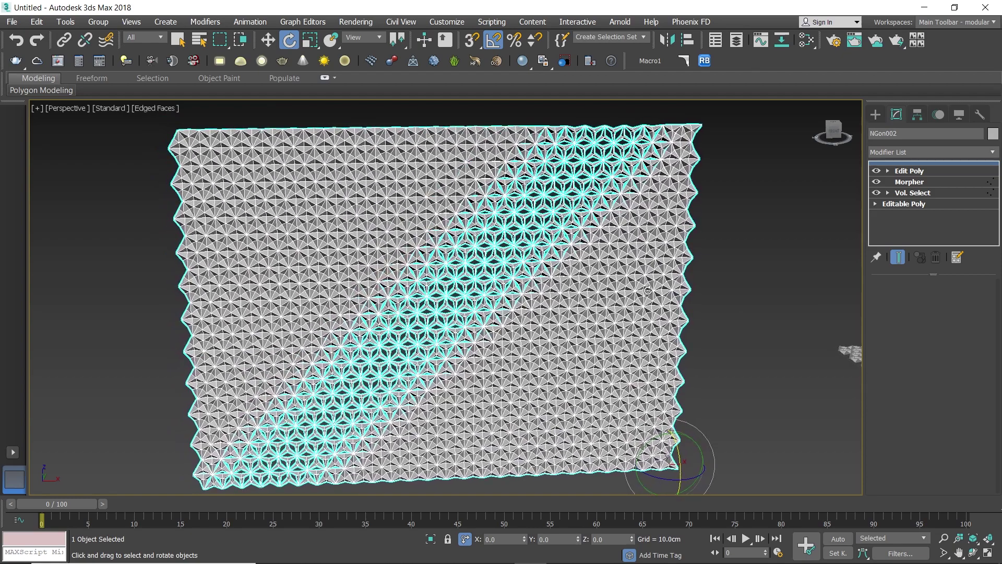
# Step: Add a Bend modifier on top of the upright reference panel's stack
pyautogui.click(992, 152)
pyautogui.press('b')
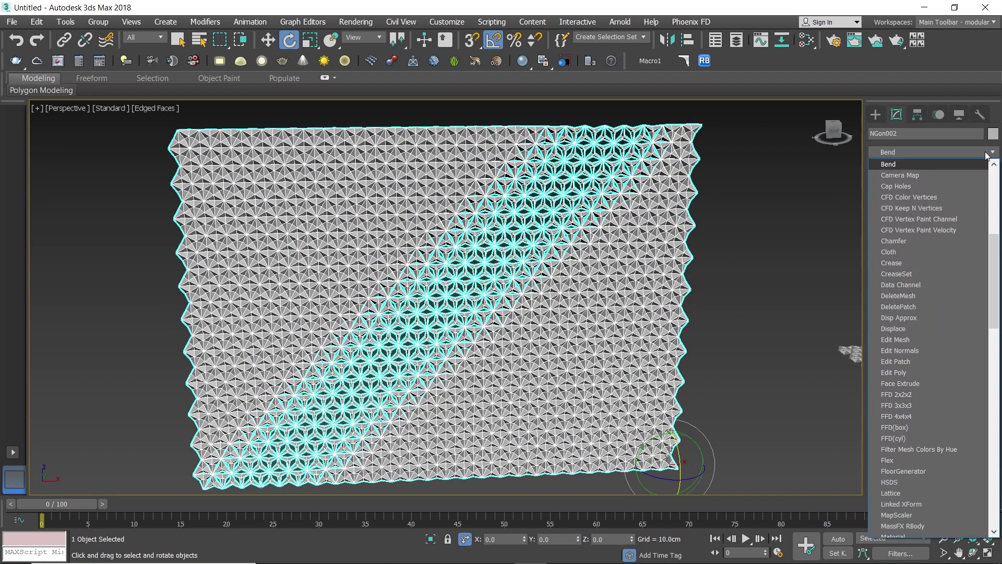
pyautogui.click(916, 164)
pyautogui.scroll(-3, 760, 199)
pyautogui.moveTo(736, 212); pyautogui.dragTo(711, 221, button='middle')
# Step: Rotate the Bend gizmo to align with the upright panel's edges and move it up beside the panel's side edge
pyautogui.click(904, 168)
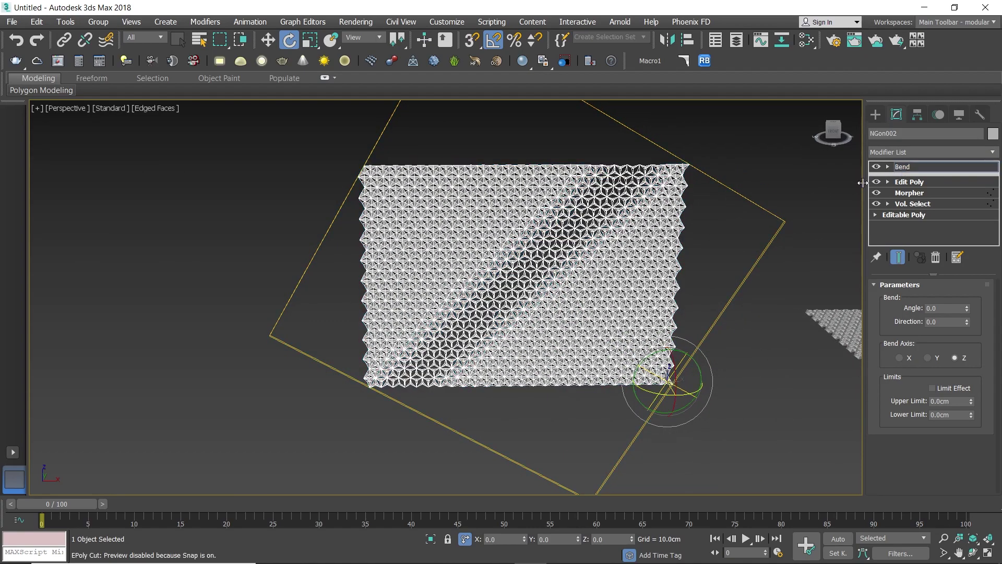
pyautogui.moveTo(693, 356); pyautogui.dragTo(710, 306)
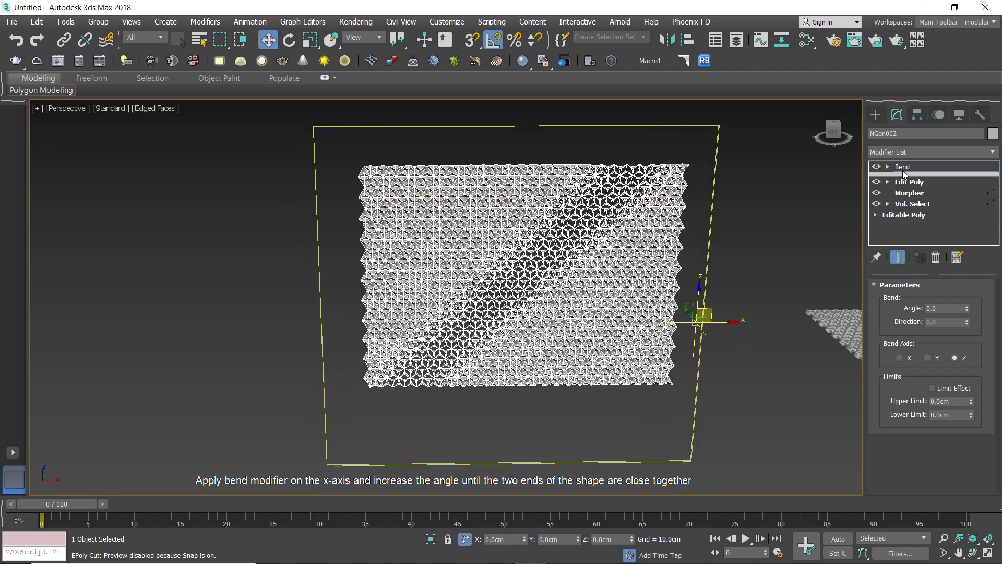
pyautogui.click(910, 167)
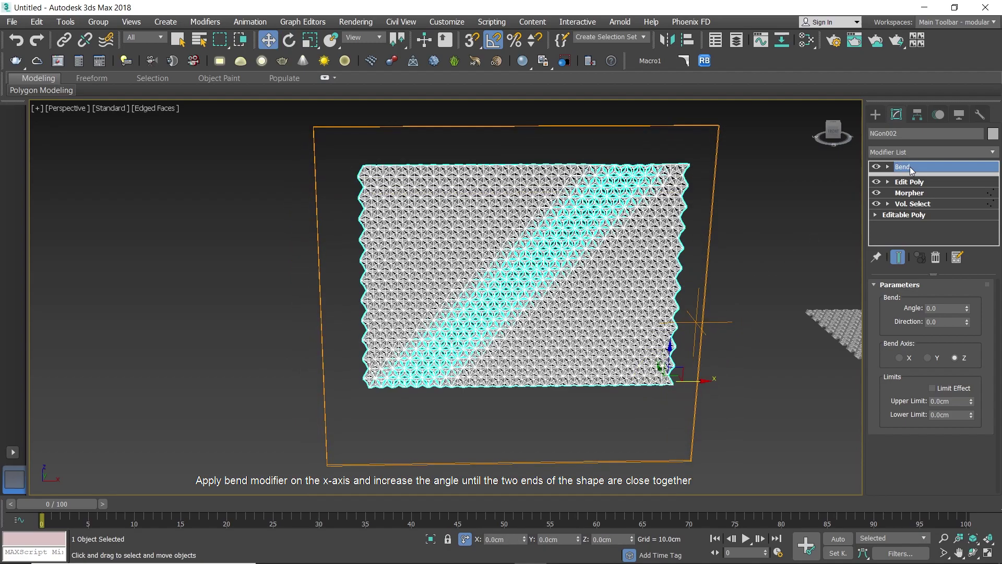
# Step: Set the Bend axis to X and the bend angle to 360 degrees to curl the panel into a cylinder
pyautogui.click(900, 357)
pyautogui.moveTo(966, 312); pyautogui.dragTo(966, 273)
pyautogui.write('360')
pyautogui.press('Return')
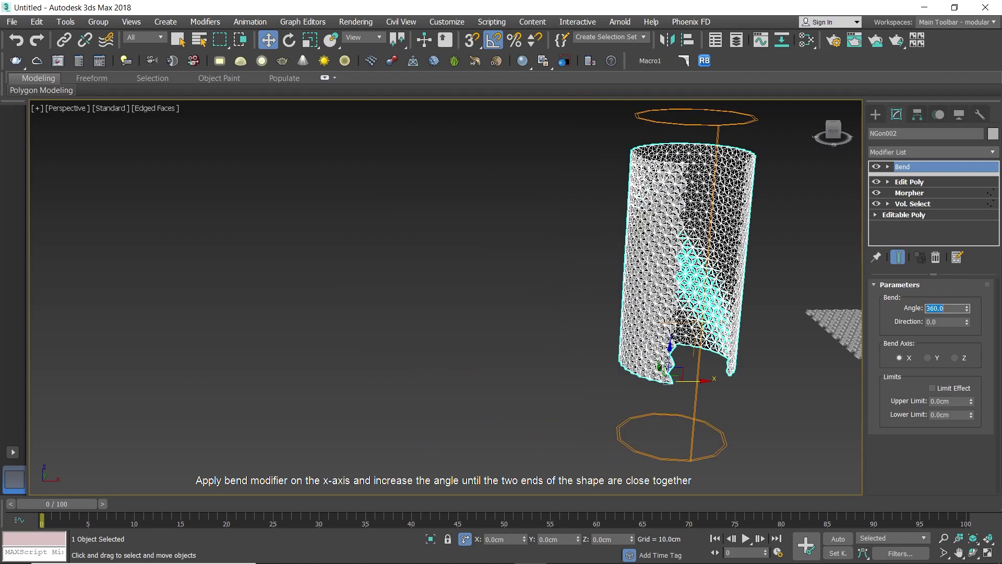
pyautogui.scroll(8, 678, 230)
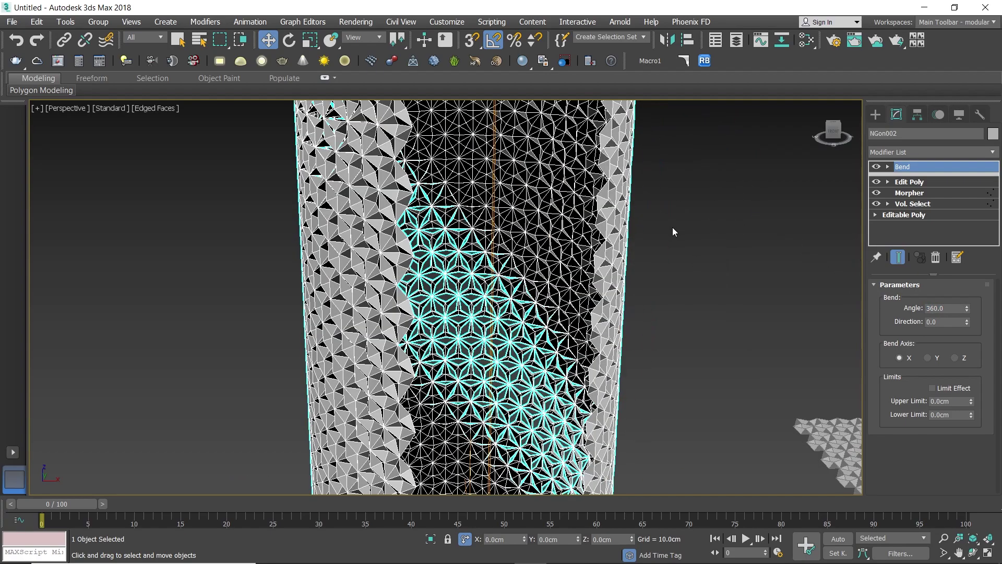
# Step: Set the Bend angle to 443.5 so the cylinder's vertical seam closes
pyautogui.keyDown('alt'); pyautogui.moveTo(688, 273); pyautogui.dragTo(701, 266, button='middle'); pyautogui.keyUp('alt')
pyautogui.moveTo(969, 309); pyautogui.dragTo(925, 221)
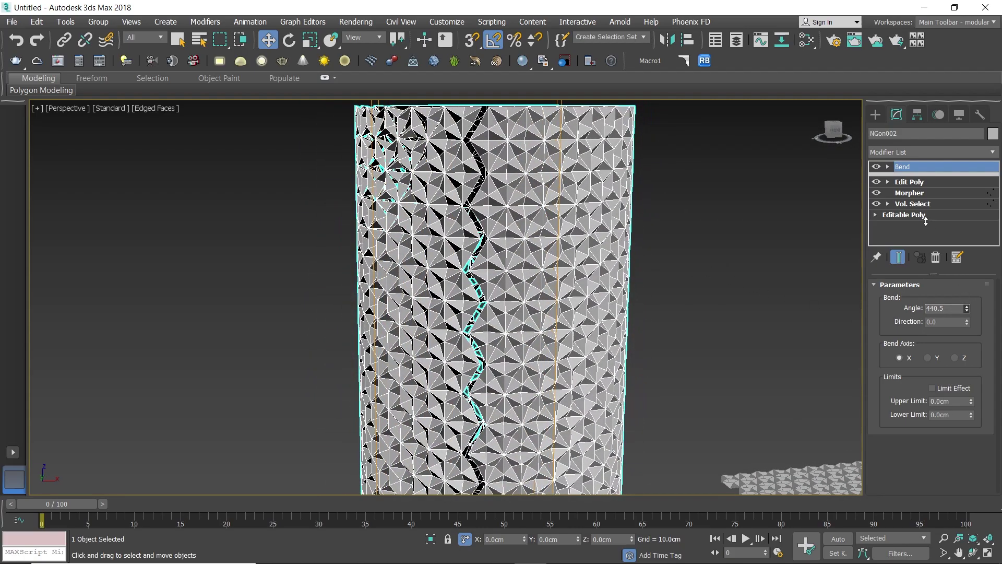
pyautogui.scroll(4, 499, 179)
pyautogui.click(969, 306)
pyautogui.click(969, 306)
pyautogui.click(969, 306)
pyautogui.click(969, 306)
pyautogui.click(968, 306)
pyautogui.scroll(3, 416, 231)
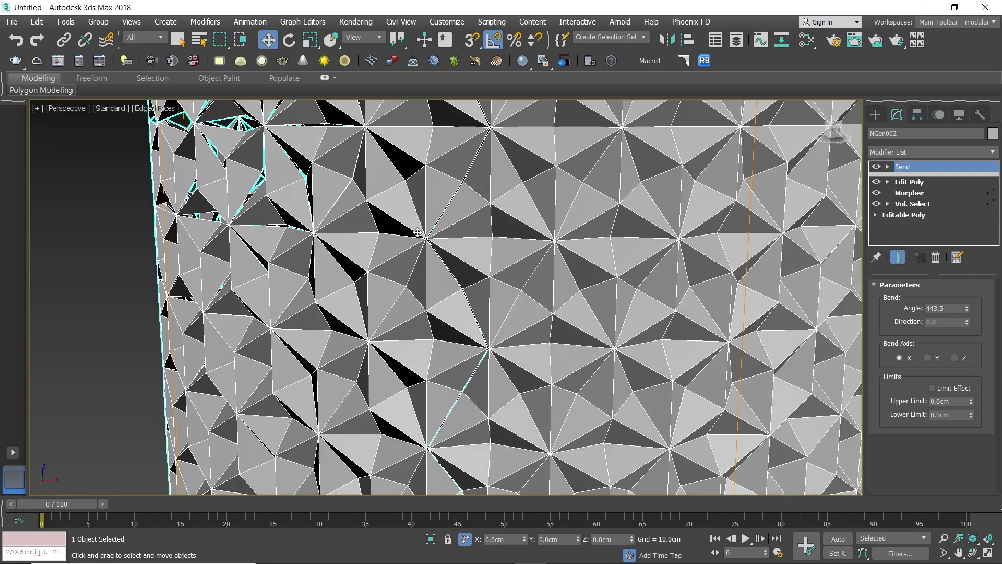
pyautogui.scroll(-4, 417, 232)
pyautogui.moveTo(418, 232); pyautogui.dragTo(421, 258, button='middle')
pyautogui.scroll(-5, 464, 244)
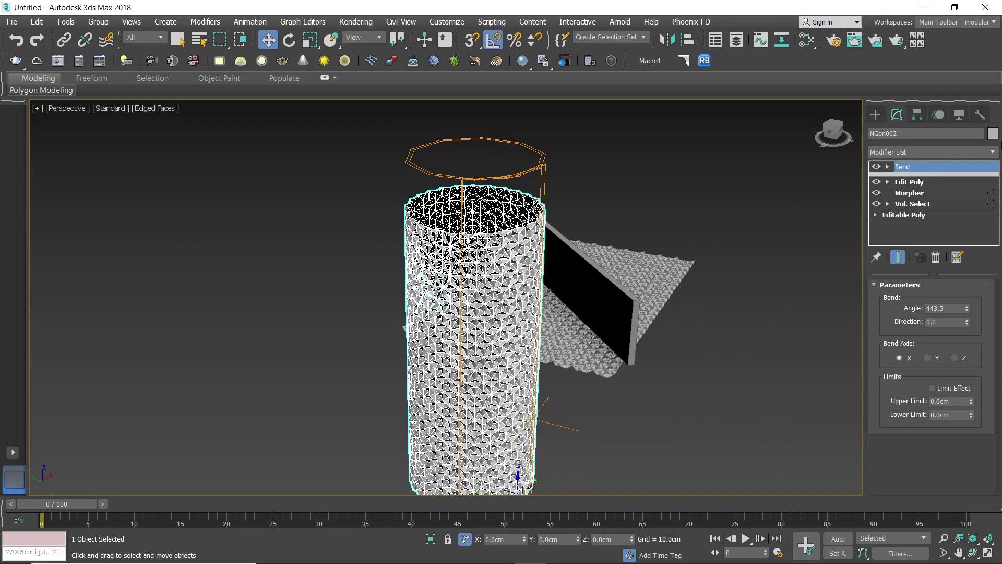
# Step: Add an Edit Poly modifier above the Bend in the cylinder's stack
pyautogui.click(993, 152)
pyautogui.press('e')
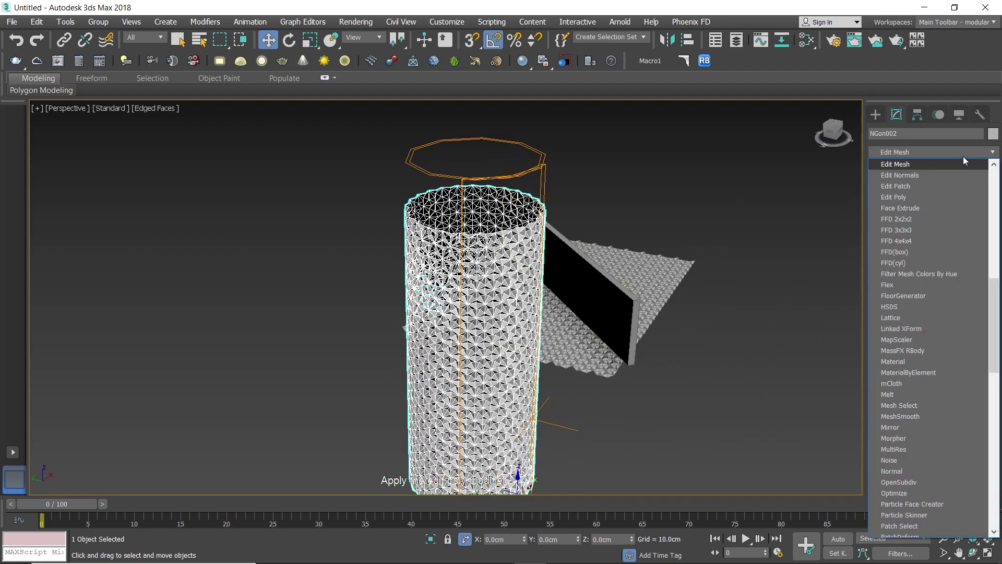
pyautogui.click(907, 198)
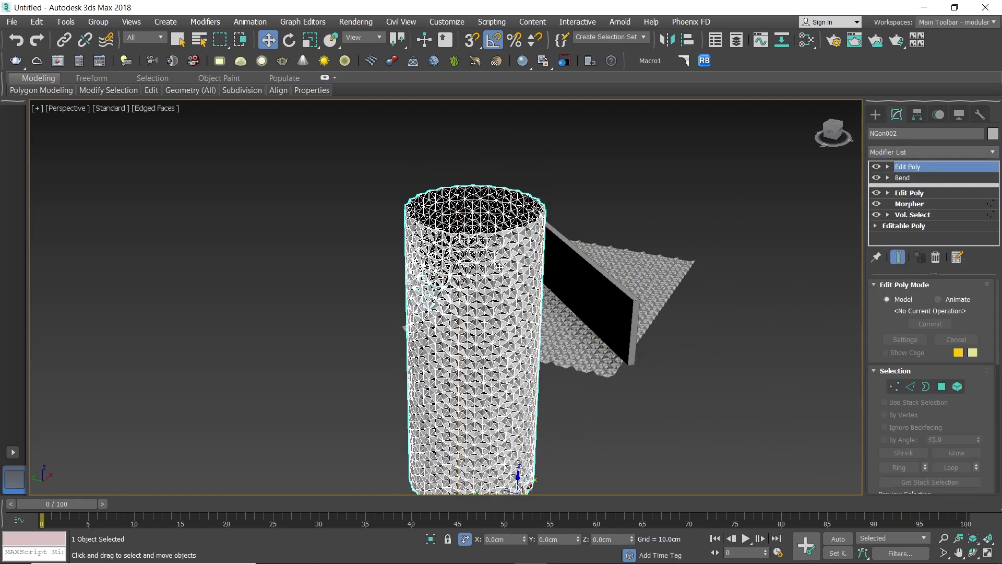
pyautogui.keyDown('alt'); pyautogui.moveTo(505, 258); pyautogui.dragTo(577, 235, button='middle'); pyautogui.keyUp('alt')
pyautogui.scroll(3, 507, 226)
pyautogui.keyDown('alt'); pyautogui.moveTo(507, 225); pyautogui.dragTo(363, 243, button='middle'); pyautogui.keyUp('alt')
pyautogui.scroll(-6, 363, 243)
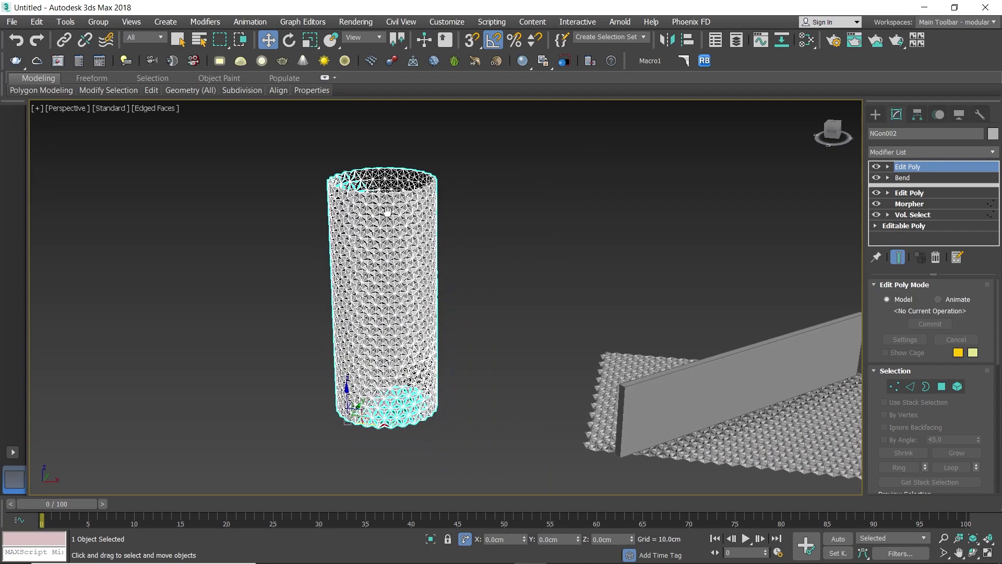
# Step: Try moving the volume-selection box across the flat panel to preview how the relief follows it
pyautogui.click(678, 412)
pyautogui.moveTo(665, 352); pyautogui.dragTo(733, 385, button='middle')
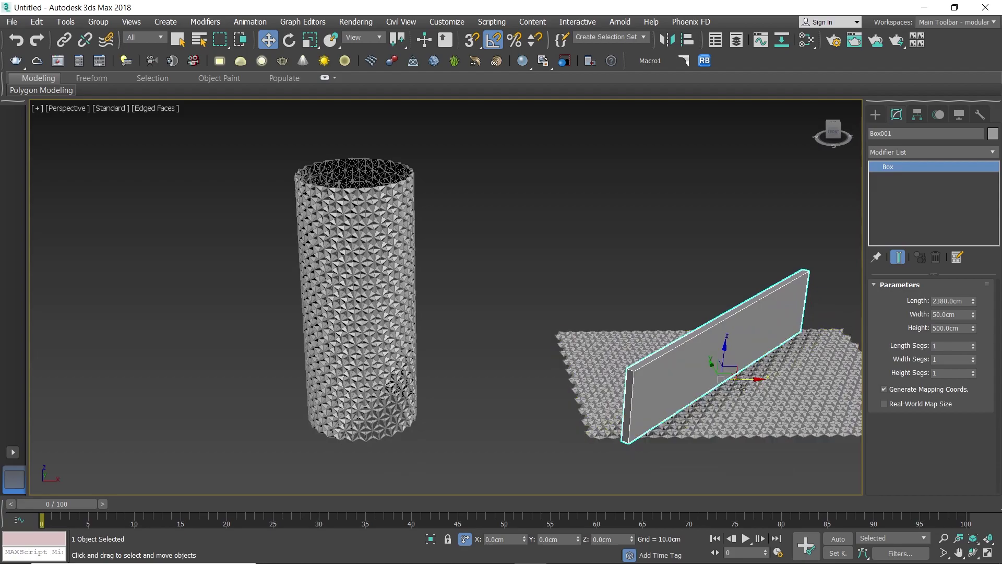
pyautogui.moveTo(757, 382); pyautogui.dragTo(670, 325)
pyautogui.rightClick(670, 324)
pyautogui.moveTo(590, 297); pyautogui.dragTo(568, 307, button='middle')
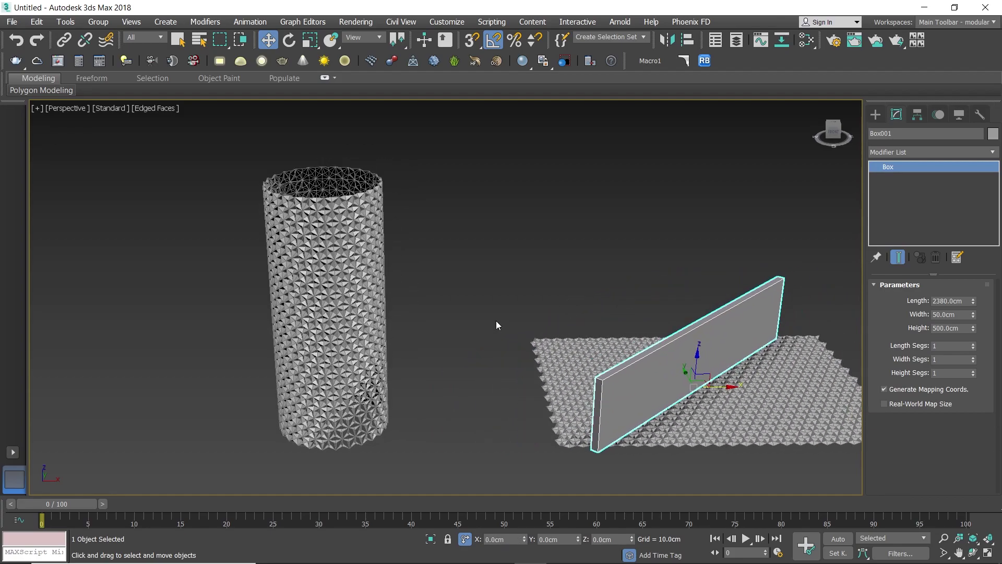
pyautogui.moveTo(658, 350); pyautogui.dragTo(480, 298, button='middle')
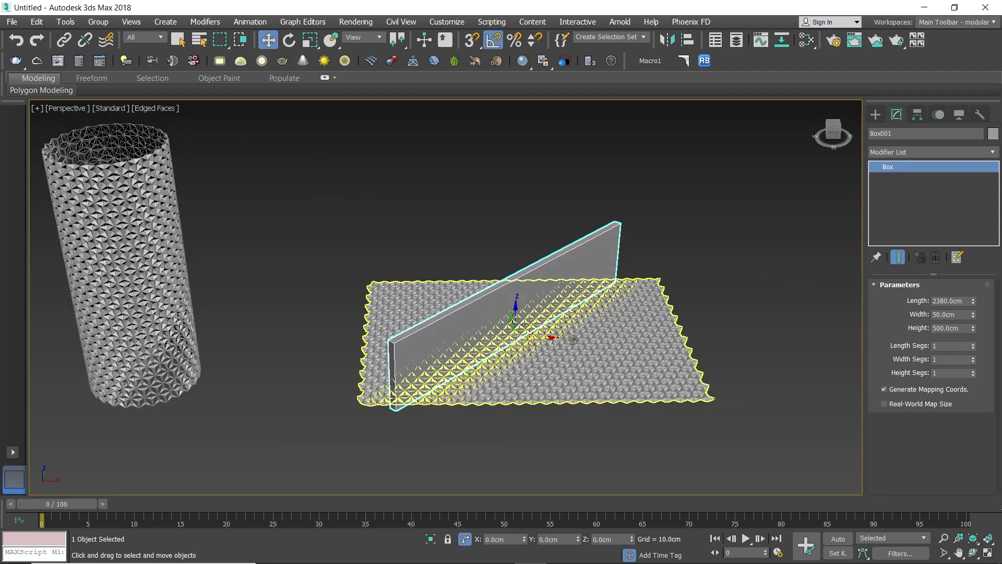
# Step: Select all polygons of the flat source panel in its Edit Poly modifier
pyautogui.click(579, 339)
pyautogui.scroll(10, 610, 394)
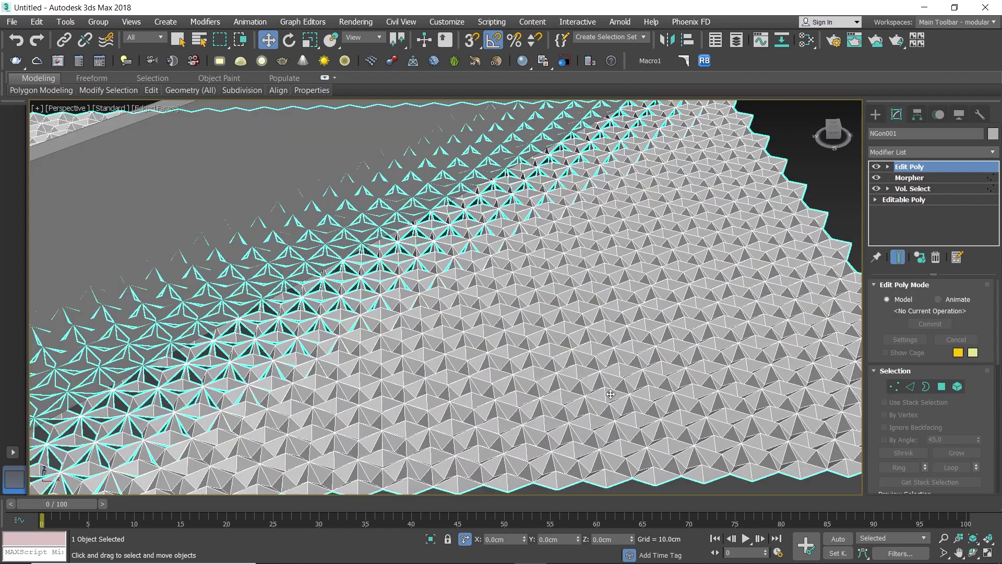
pyautogui.scroll(3, 610, 394)
pyautogui.click(942, 386)
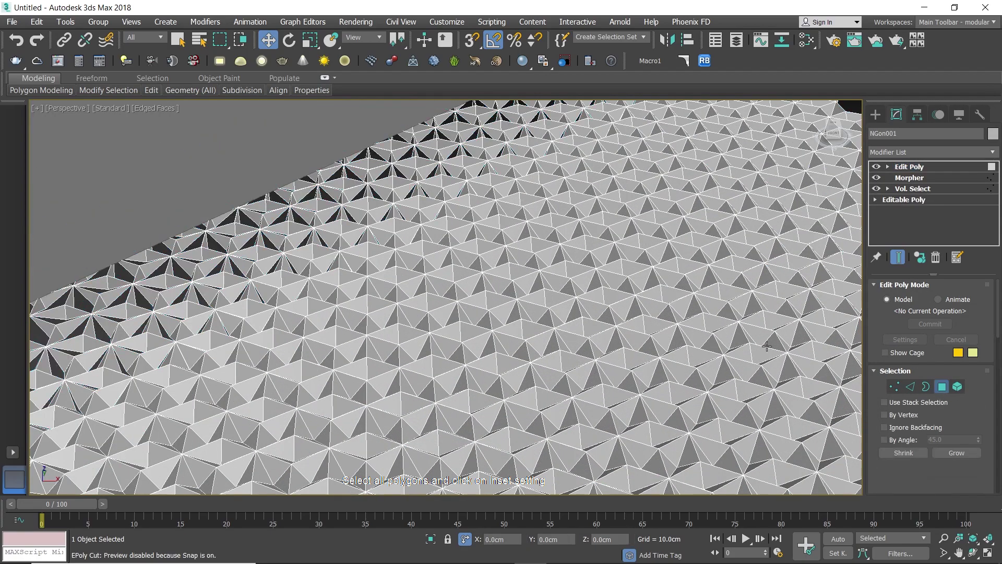
pyautogui.scroll(-6, 647, 330)
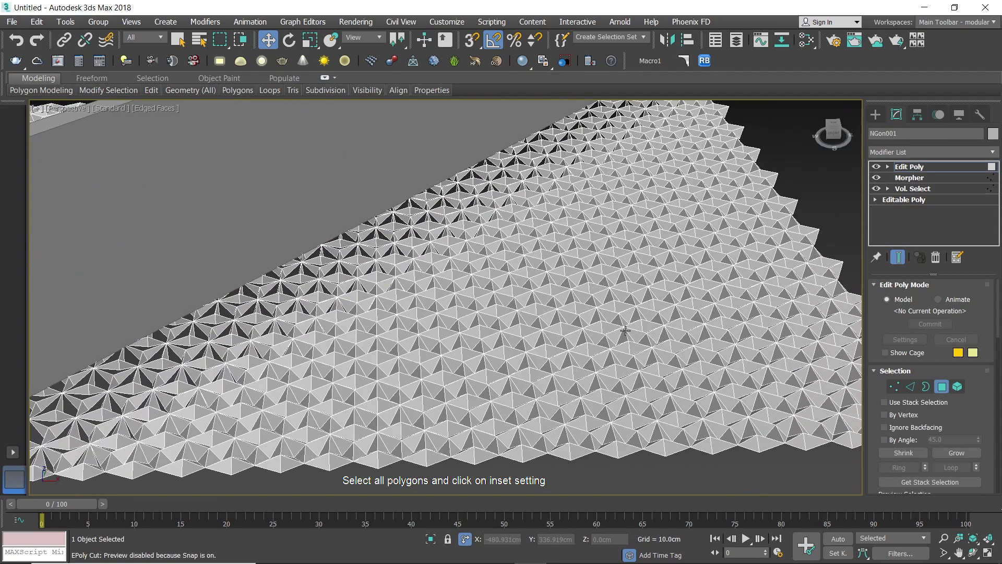
pyautogui.hotkey('ctrl', 'a')
pyautogui.scroll(2, 459, 312)
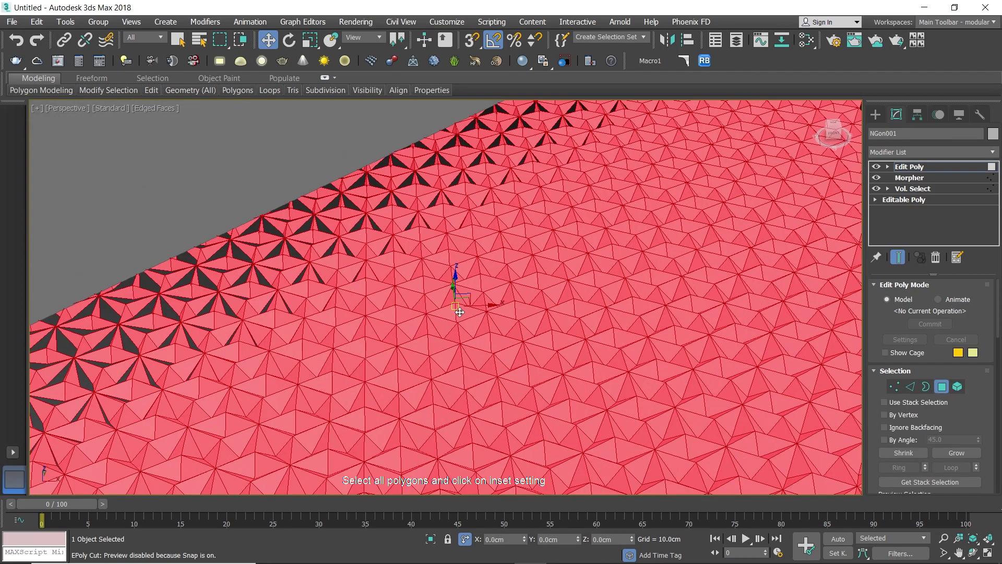
# Step: Inset the flat panel's selected polygons by 1 cm, with each polygon inset individually
pyautogui.moveTo(998, 341); pyautogui.dragTo(997, 386)
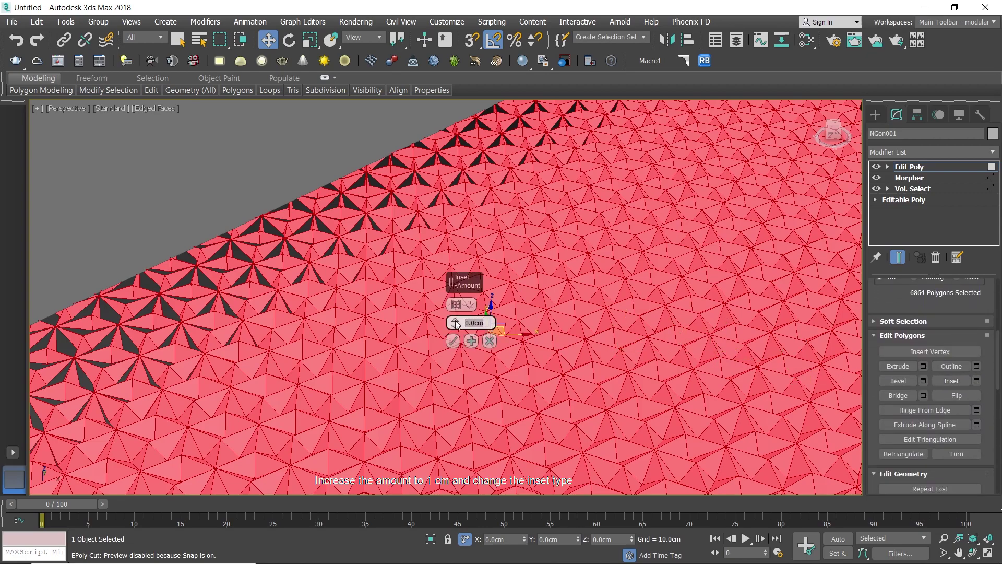
pyautogui.press('Return')
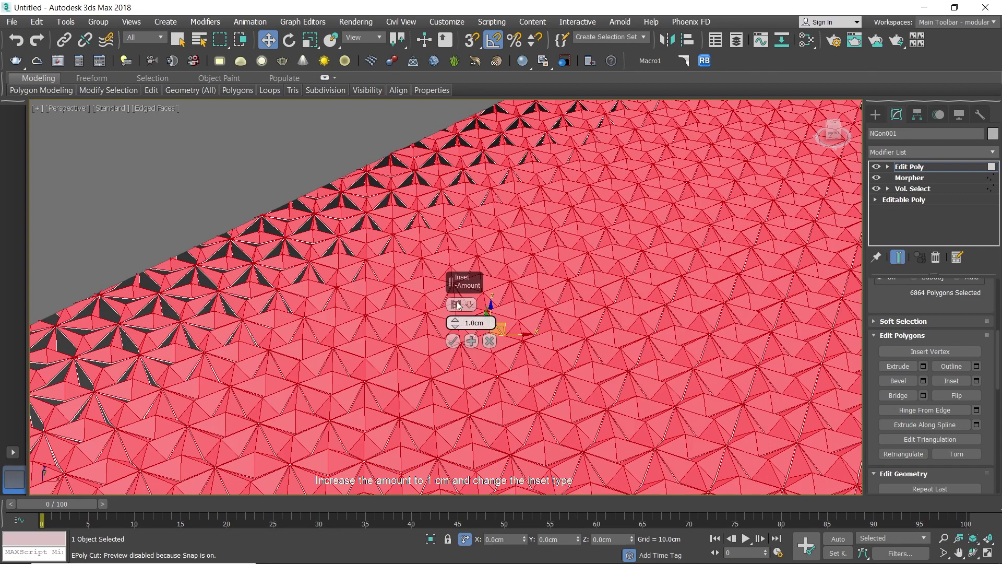
pyautogui.scroll(5, 398, 379)
pyautogui.click(456, 304)
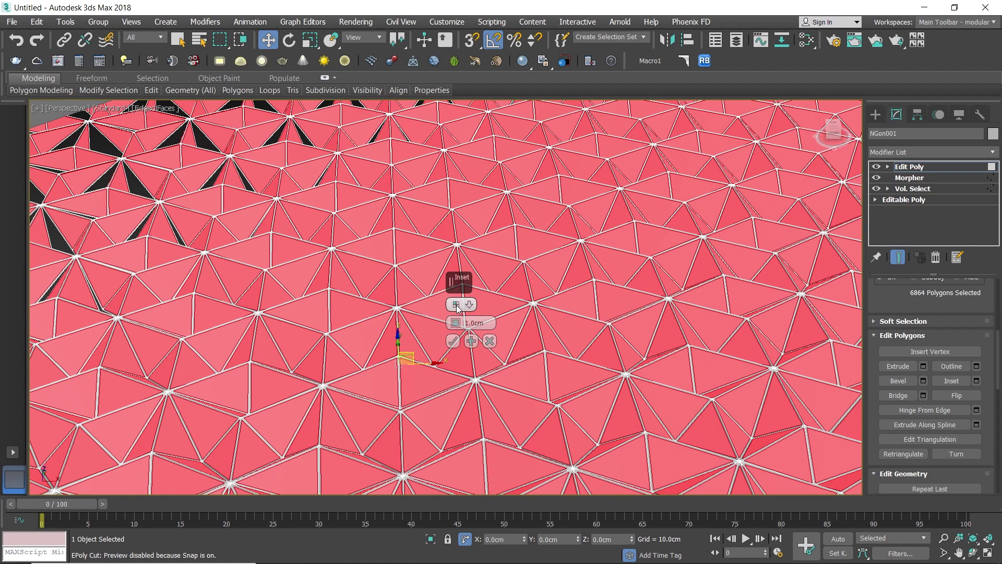
pyautogui.scroll(-5, 395, 311)
pyautogui.scroll(10, 374, 323)
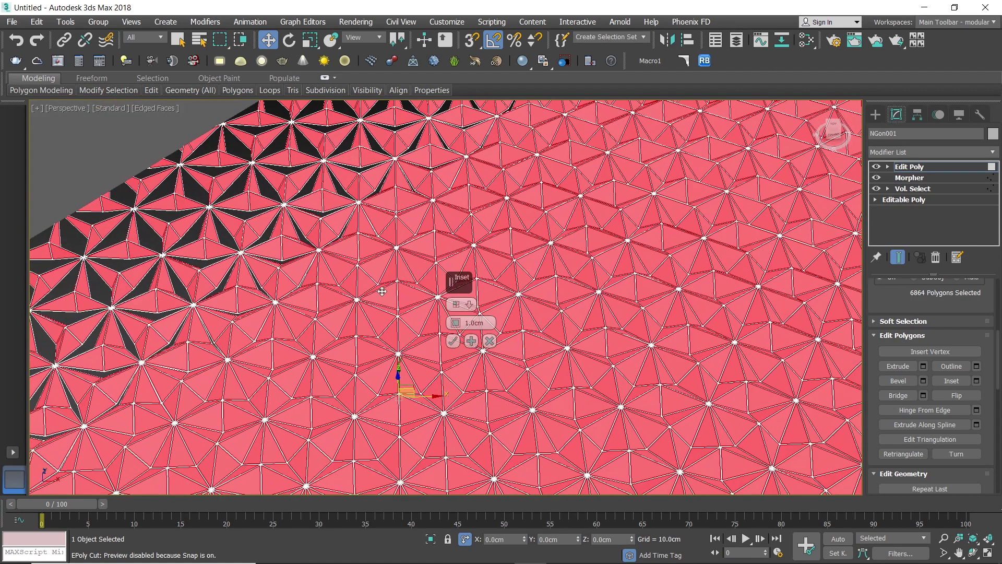
pyautogui.scroll(3, 364, 309)
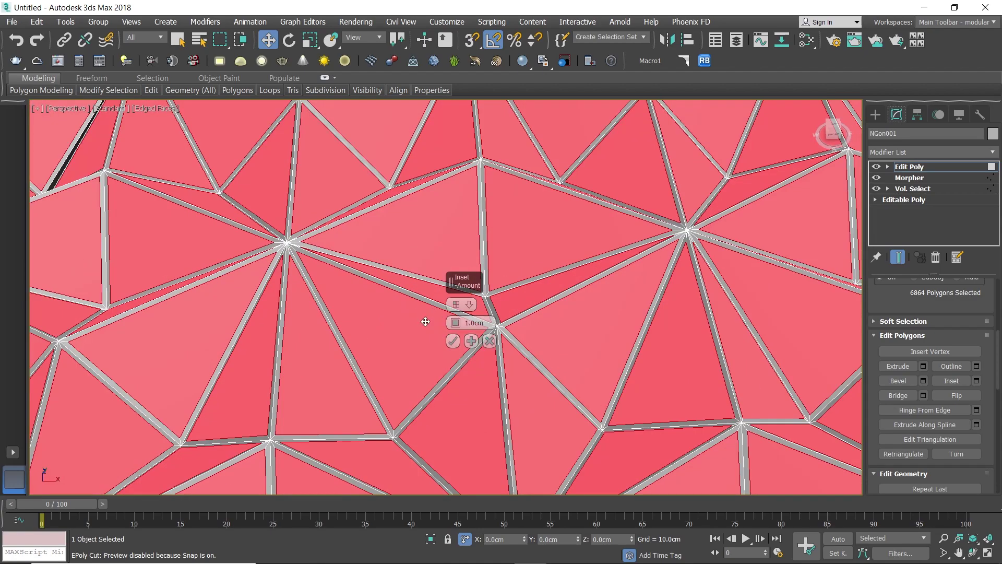
pyautogui.scroll(-8, 434, 322)
pyautogui.scroll(3, 381, 313)
pyautogui.moveTo(381, 313); pyautogui.dragTo(453, 349, button='middle')
pyautogui.click(453, 341)
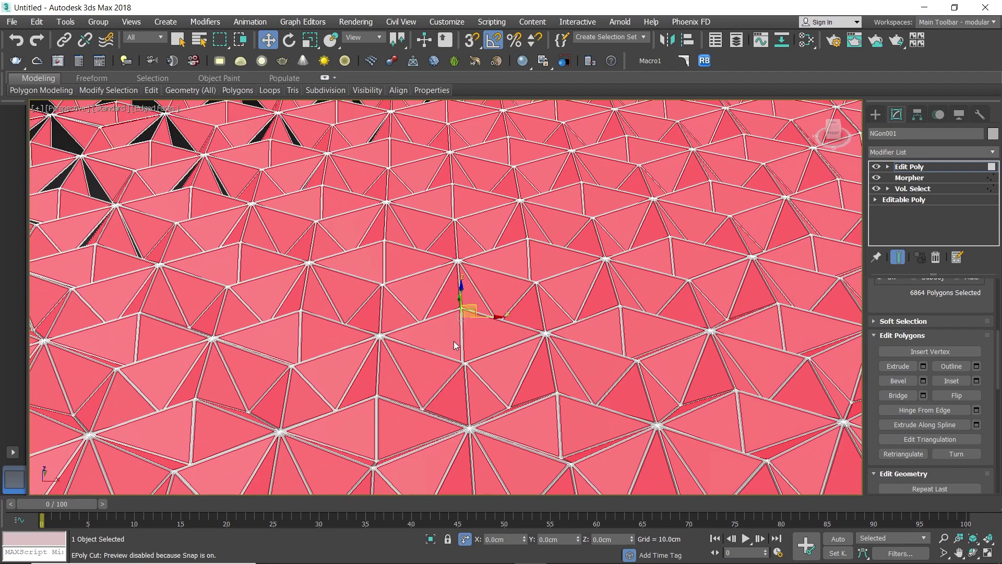
# Step: Extrude the inset polygons with a height of -1 cm
pyautogui.click(922, 366)
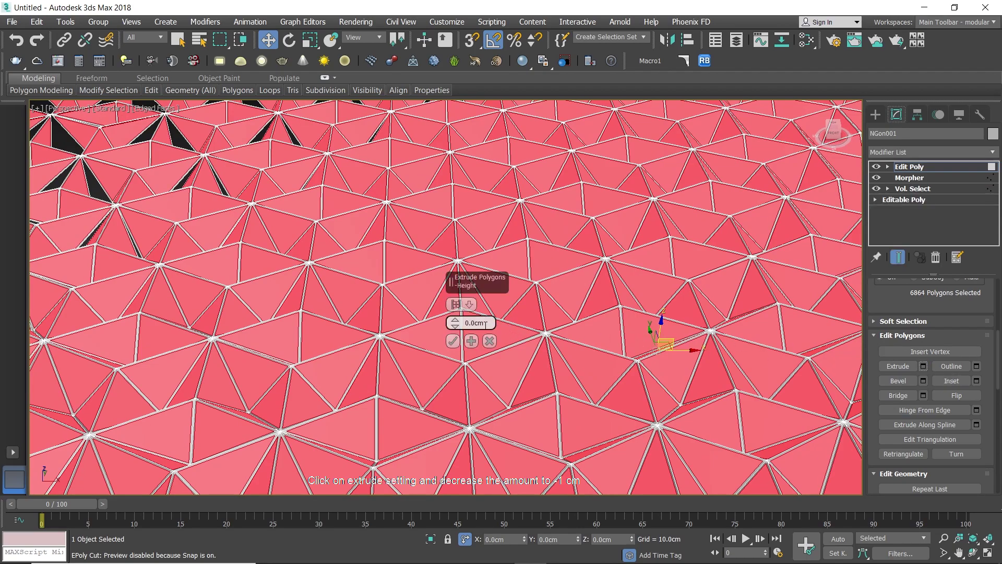
pyautogui.write('-1')
pyautogui.press('Return')
pyautogui.click(454, 342)
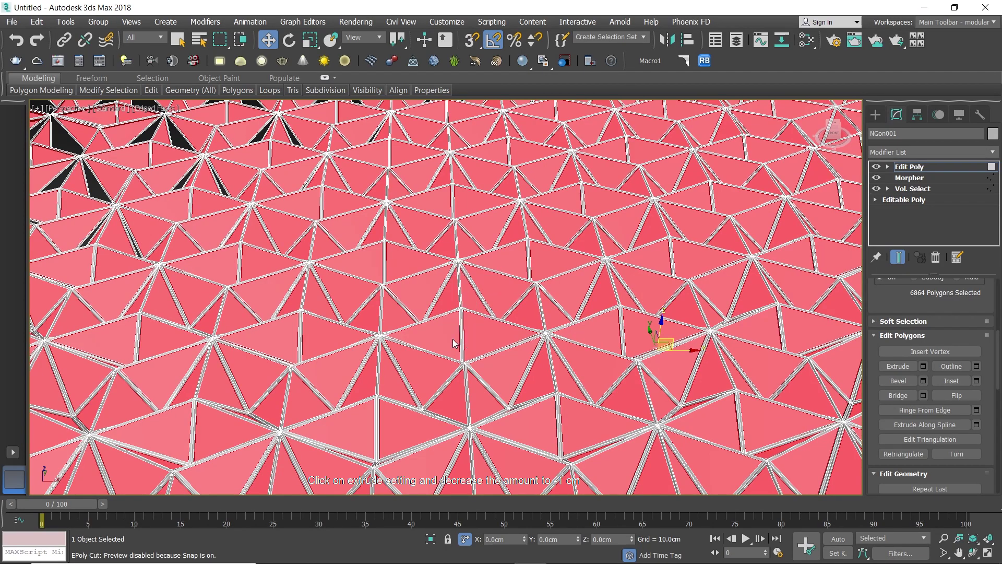
# Step: Clear the polygon selection, leave polygon editing and deselect the flat panel
pyautogui.scroll(-3, 590, 327)
pyautogui.click(452, 338)
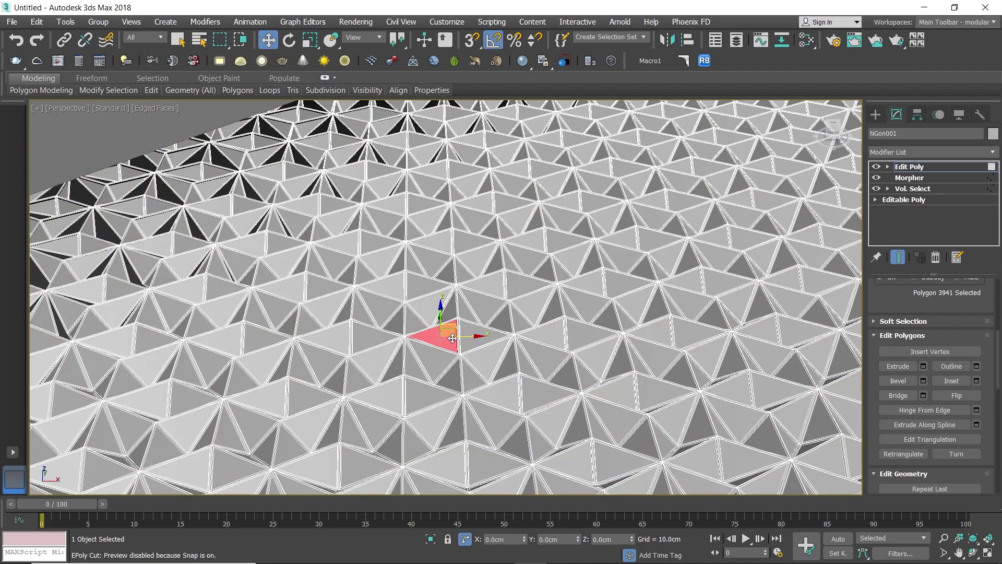
pyautogui.scroll(-5, 360, 234)
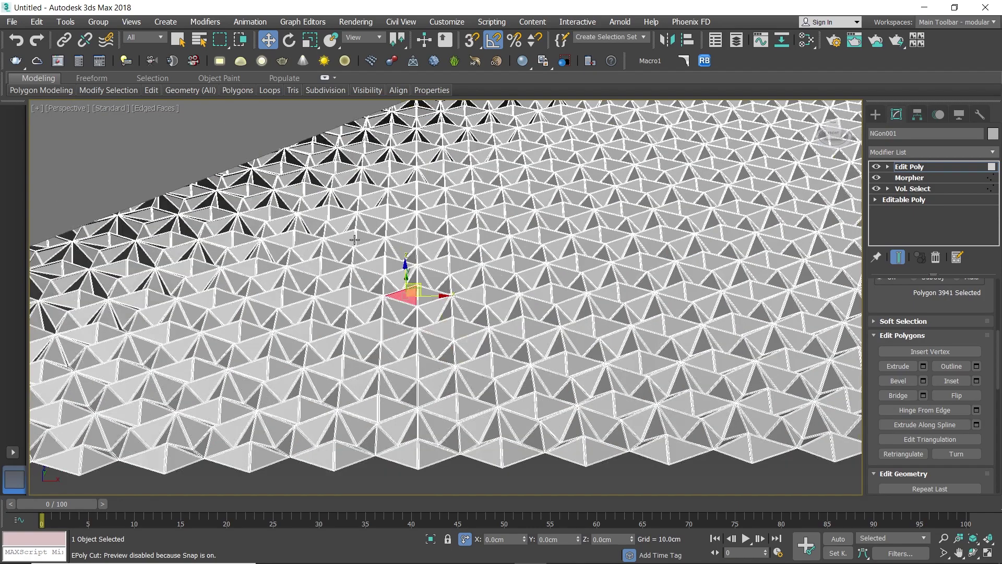
pyautogui.click(409, 351)
pyautogui.scroll(8, 380, 243)
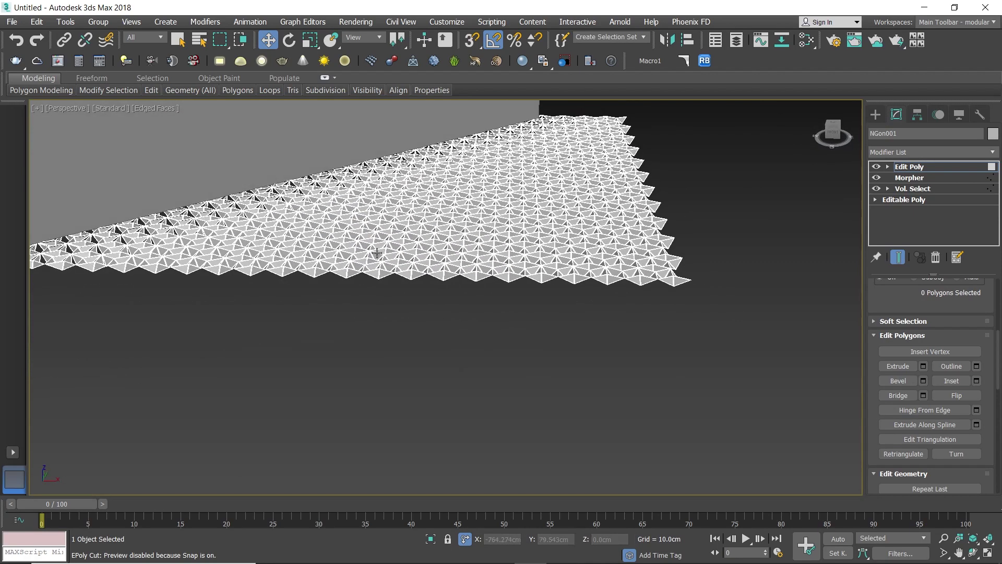
pyautogui.scroll(-3, 380, 243)
pyautogui.keyDown('alt'); pyautogui.moveTo(392, 242); pyautogui.dragTo(700, 323, button='middle'); pyautogui.keyUp('alt')
pyautogui.scroll(4, 416, 310)
pyautogui.scroll(-4, 416, 309)
pyautogui.press('4')
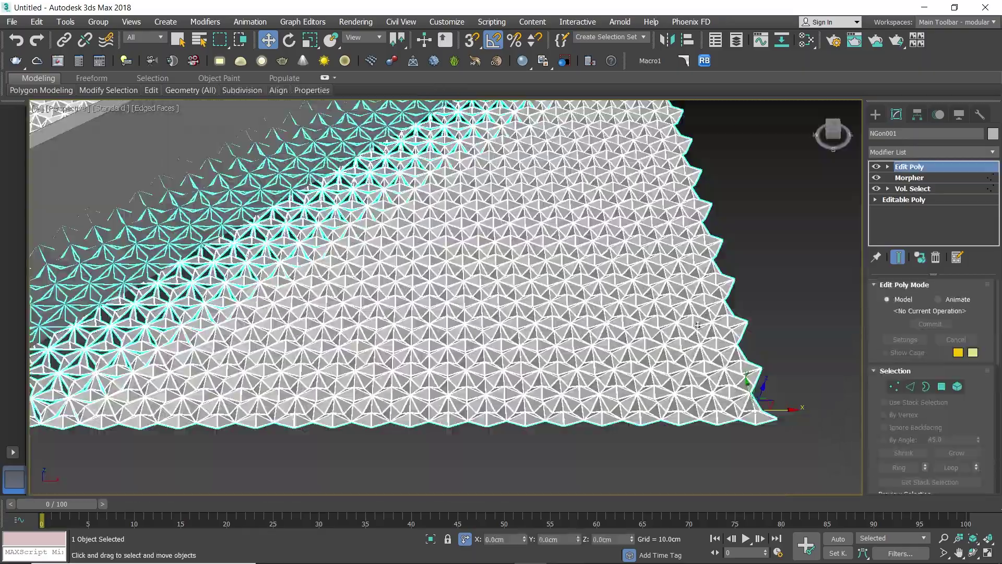
pyautogui.click(773, 296)
pyautogui.scroll(-5, 561, 296)
pyautogui.keyDown('alt'); pyautogui.moveTo(561, 296); pyautogui.dragTo(478, 342, button='middle'); pyautogui.keyUp('alt')
pyautogui.scroll(4, 367, 307)
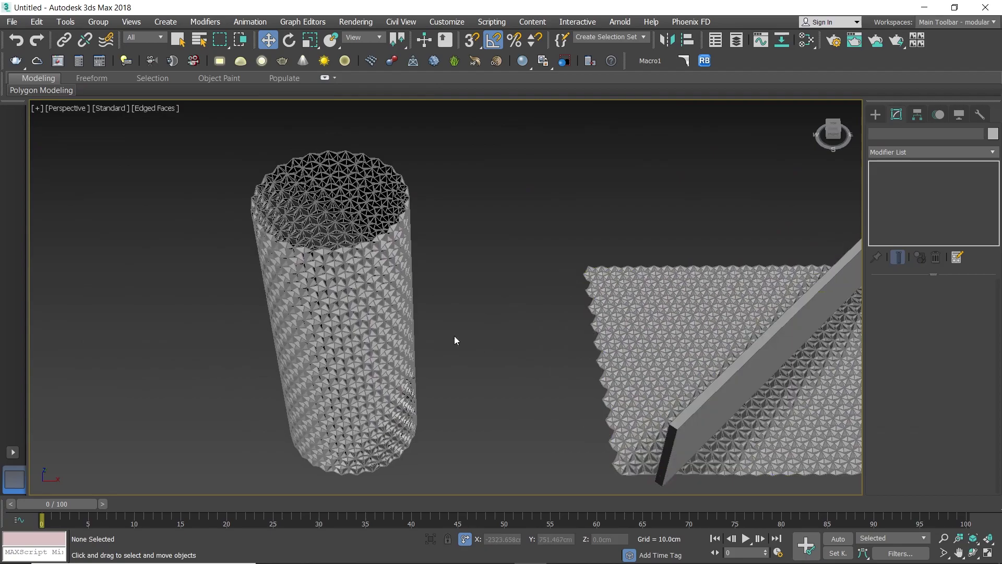
# Step: Isolate the cylinder and clear the selection to inspect its relief surface
pyautogui.click(367, 307)
pyautogui.keyDown('alt'); pyautogui.moveTo(366, 307); pyautogui.dragTo(369, 283, button='middle'); pyautogui.keyUp('alt')
pyautogui.scroll(3, 369, 282)
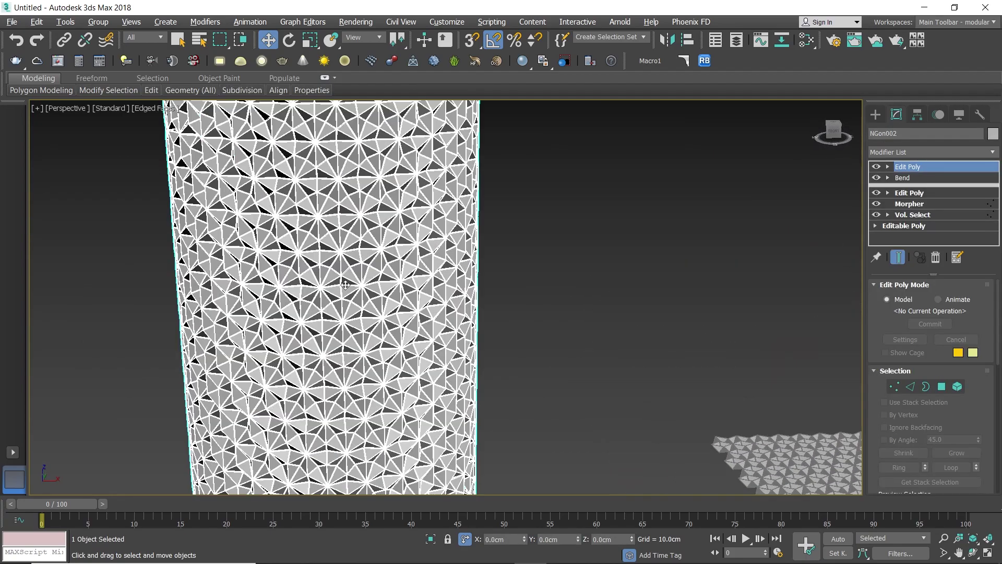
pyautogui.hotkey('alt', 'q')
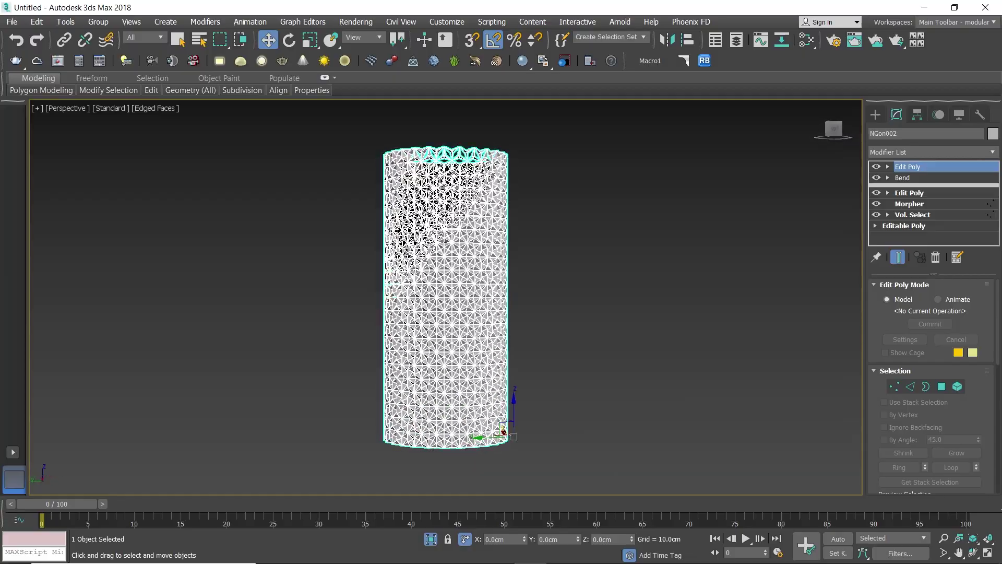
pyautogui.scroll(3, 469, 194)
pyautogui.keyDown('alt'); pyautogui.moveTo(475, 176); pyautogui.dragTo(551, 240, button='middle'); pyautogui.keyUp('alt')
pyautogui.scroll(2, 552, 239)
pyautogui.keyDown('alt'); pyautogui.moveTo(453, 220); pyautogui.dragTo(519, 240, button='middle'); pyautogui.keyUp('alt')
pyautogui.click(637, 261)
pyautogui.moveTo(637, 261); pyautogui.dragTo(654, 279, button='middle')
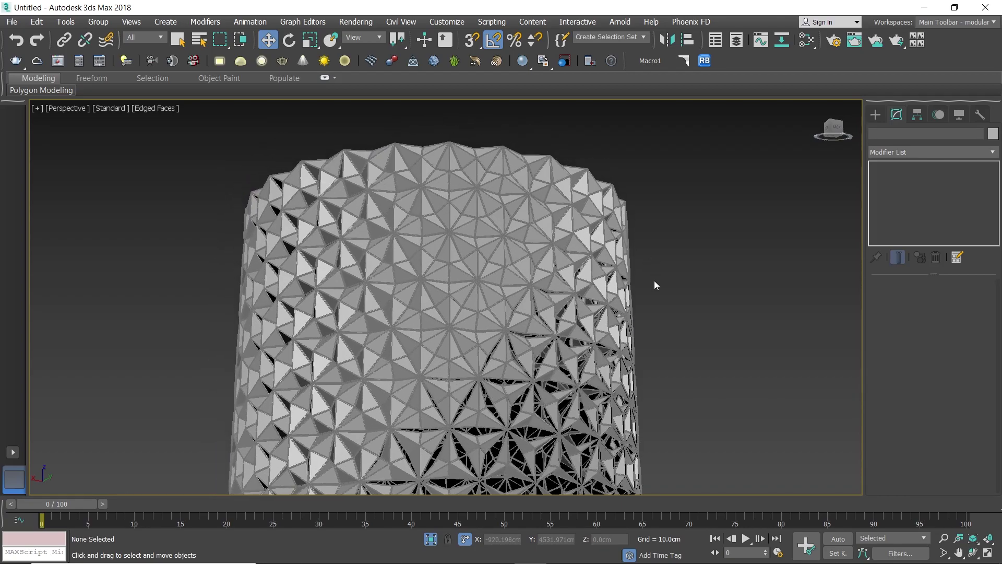